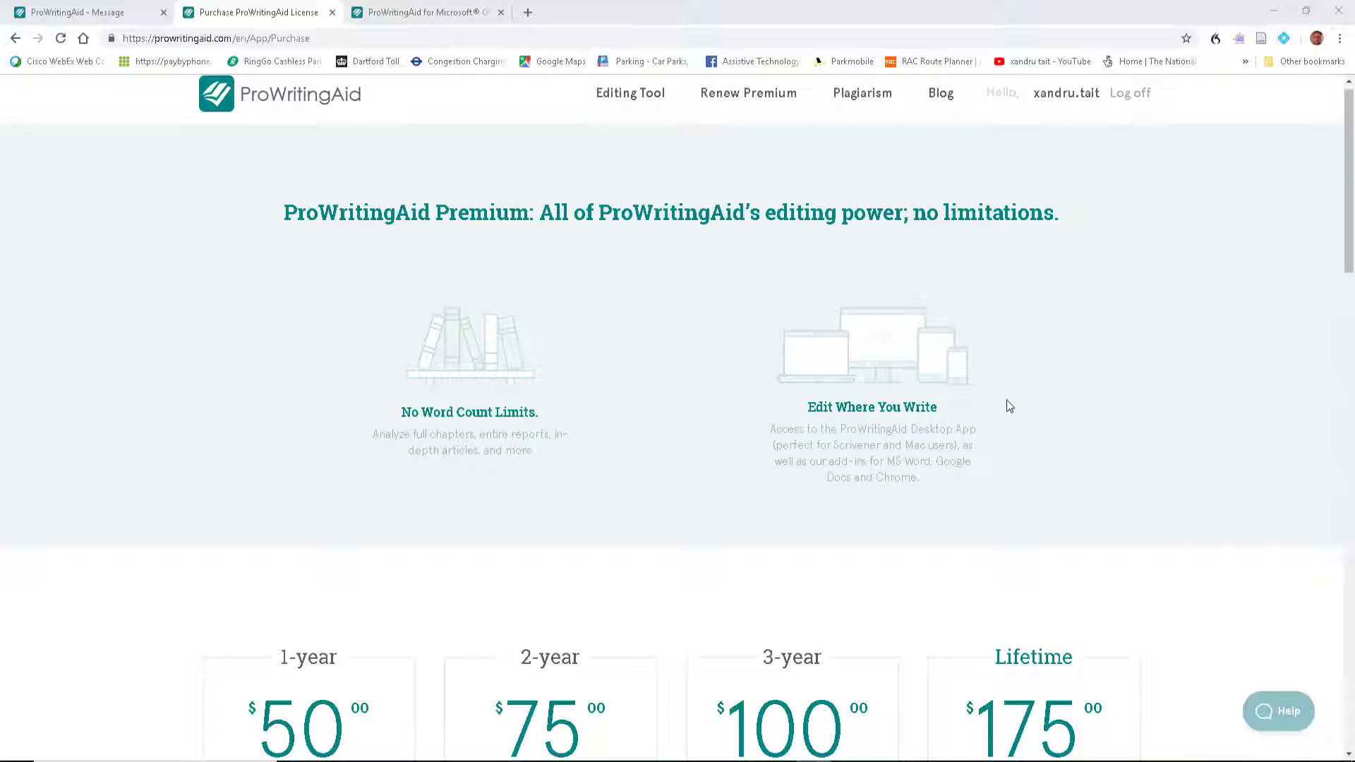
Step: Download the ProWritingAid add-in for Microsoft Office from its product page and open the downloaded installer
{"action": "left_click", "coordinate": [71, 12]}
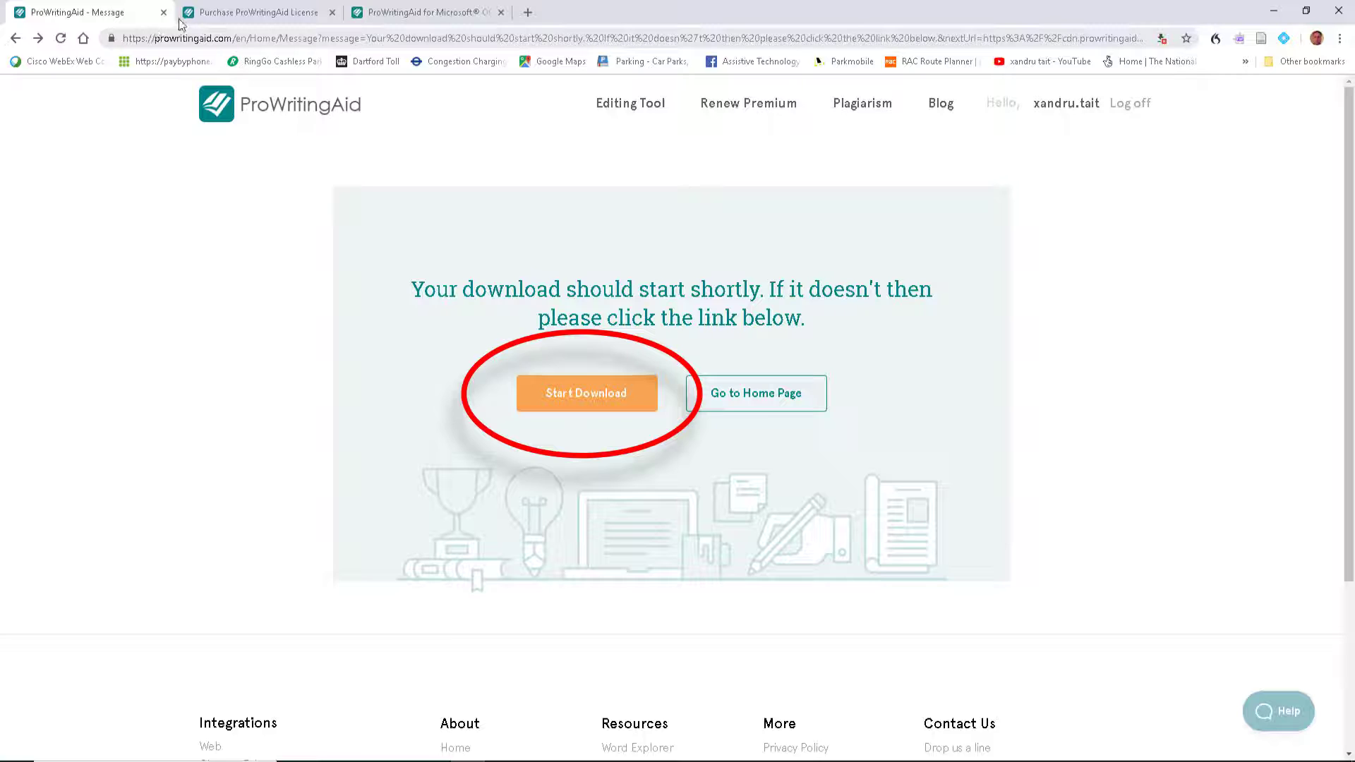
{"action": "left_click", "coordinate": [422, 10]}
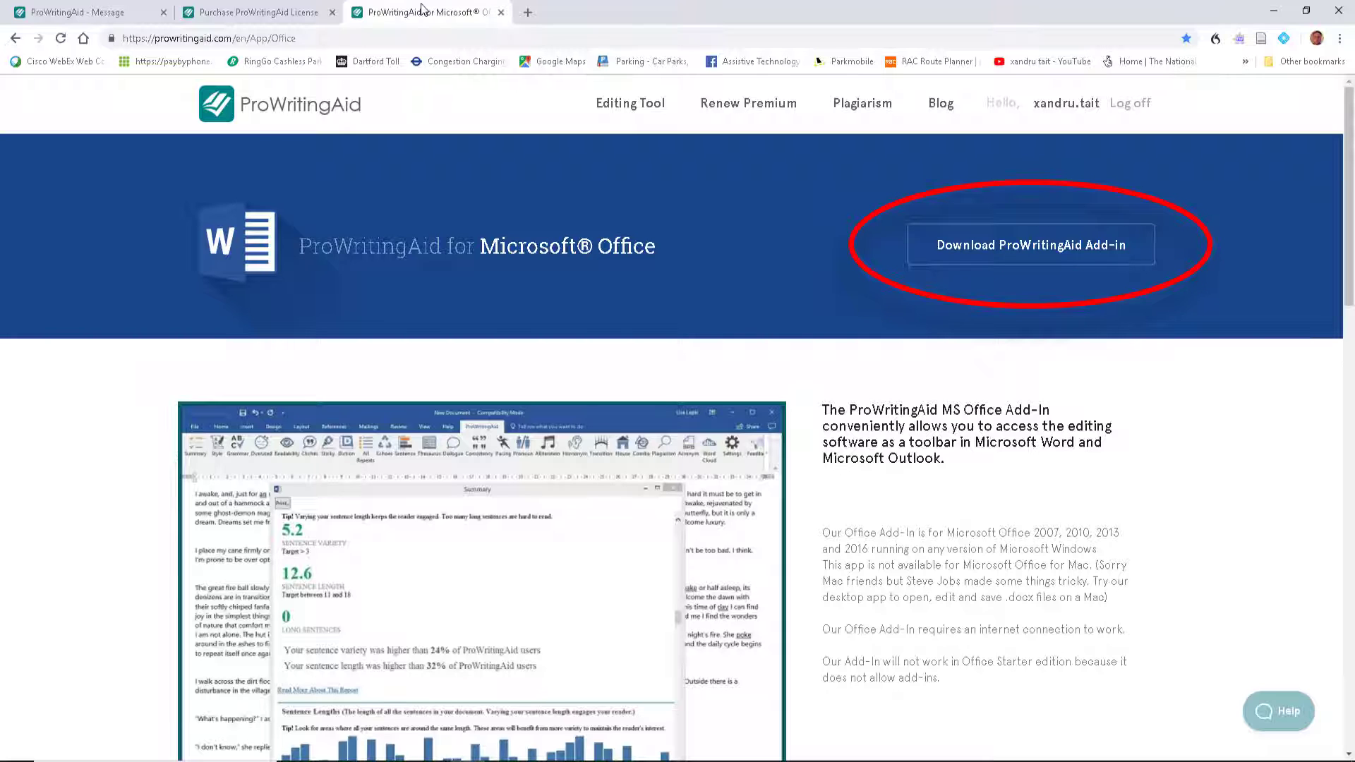
{"action": "left_click", "coordinate": [1051, 244]}
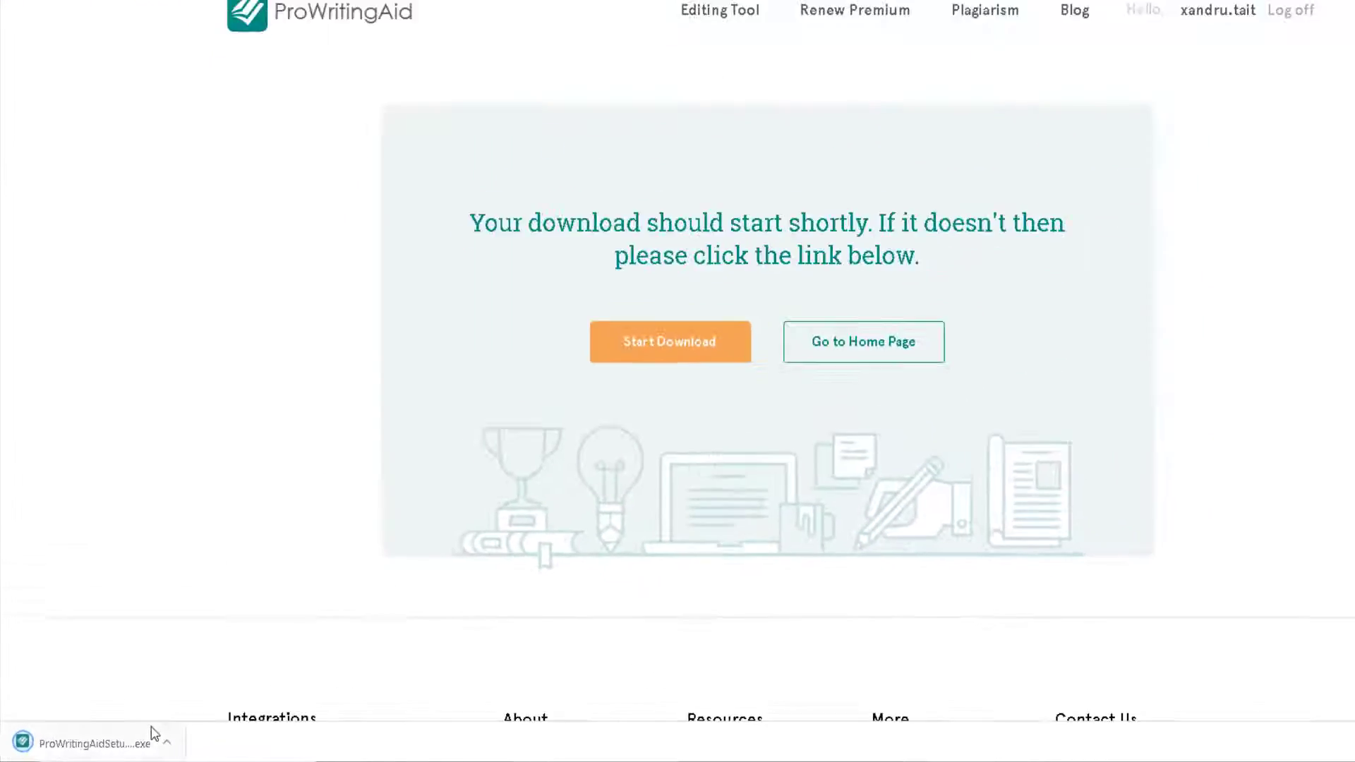
{"action": "left_click", "coordinate": [153, 734]}
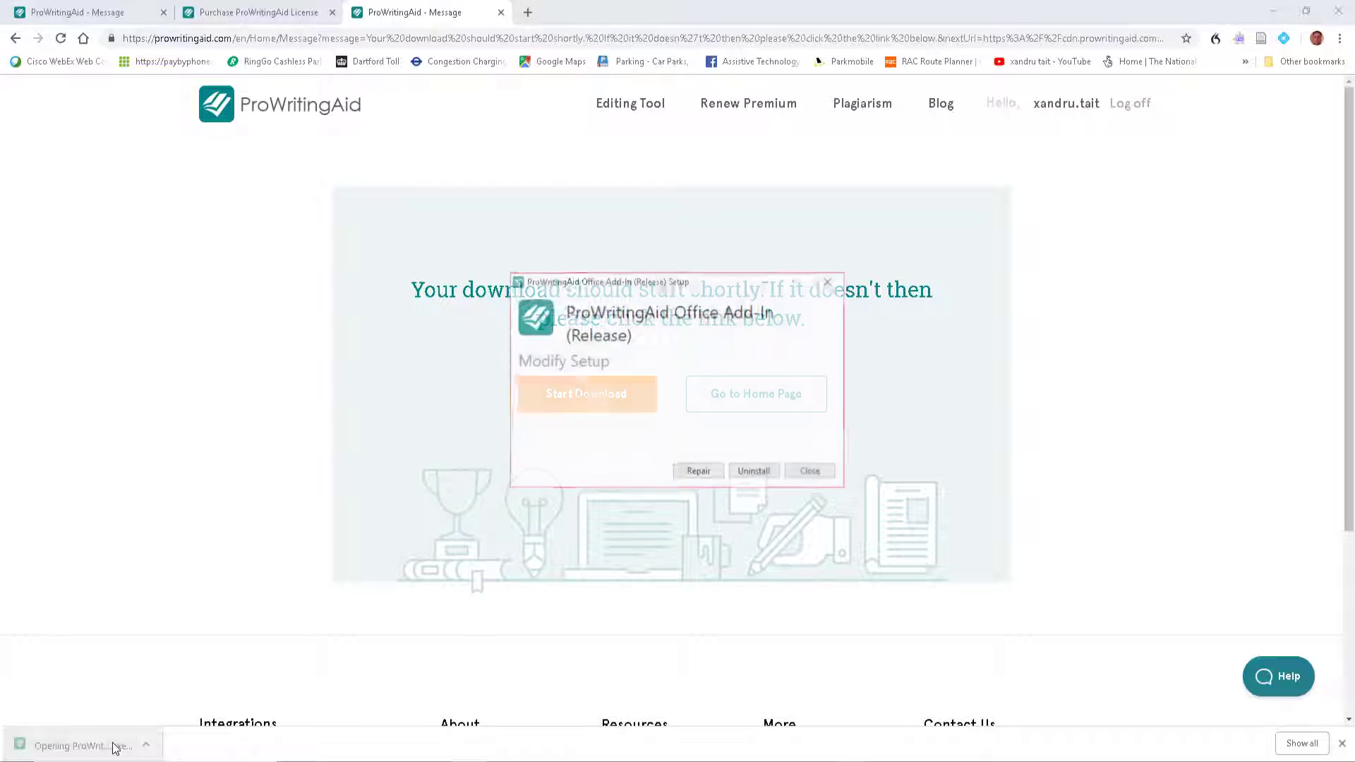
Step: Close the ProWritingAid Office Add-In setup and confirm cancelling it
{"action": "left_click", "coordinate": [755, 472]}
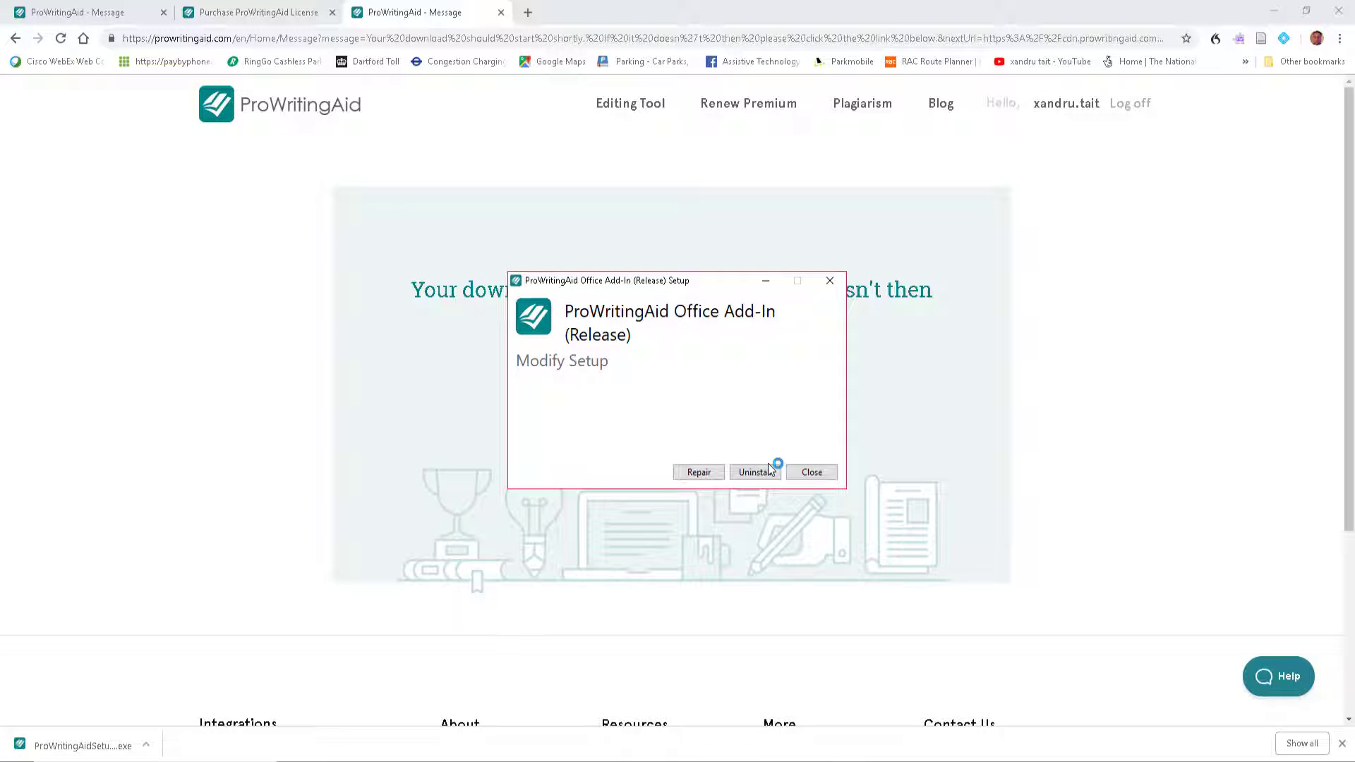
{"action": "left_click", "coordinate": [811, 472]}
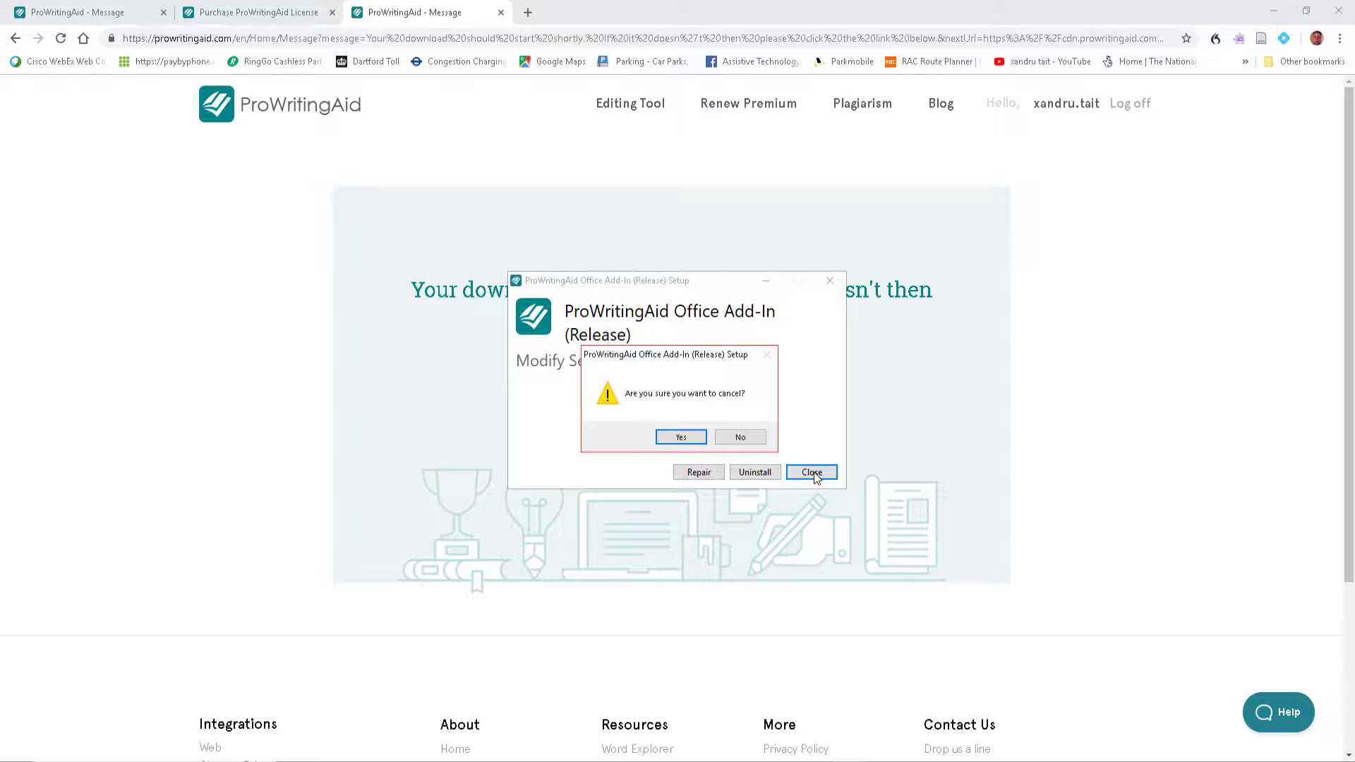
{"action": "left_click", "coordinate": [687, 440]}
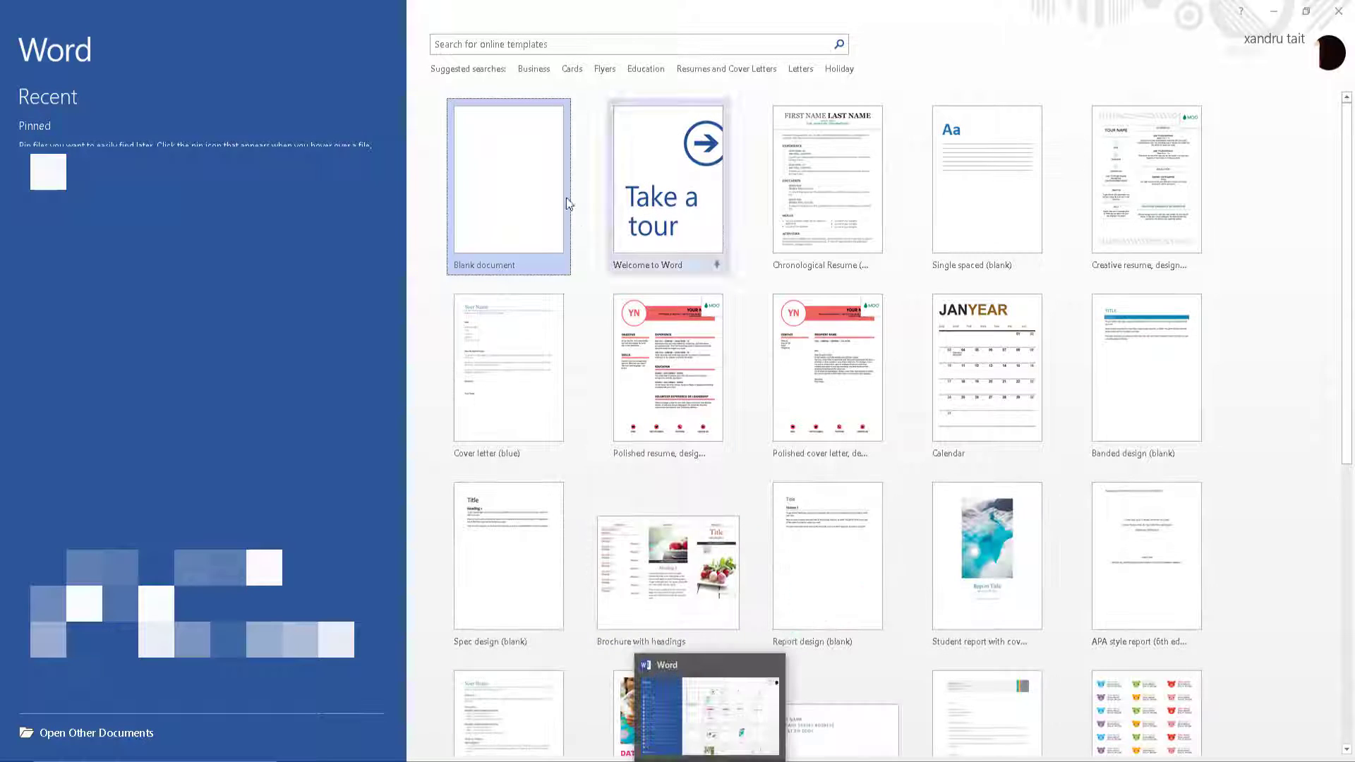
Step: Open a blank document in Word, display the ProWritingAid add-in's tools, and close Word
{"action": "left_click", "coordinate": [535, 184]}
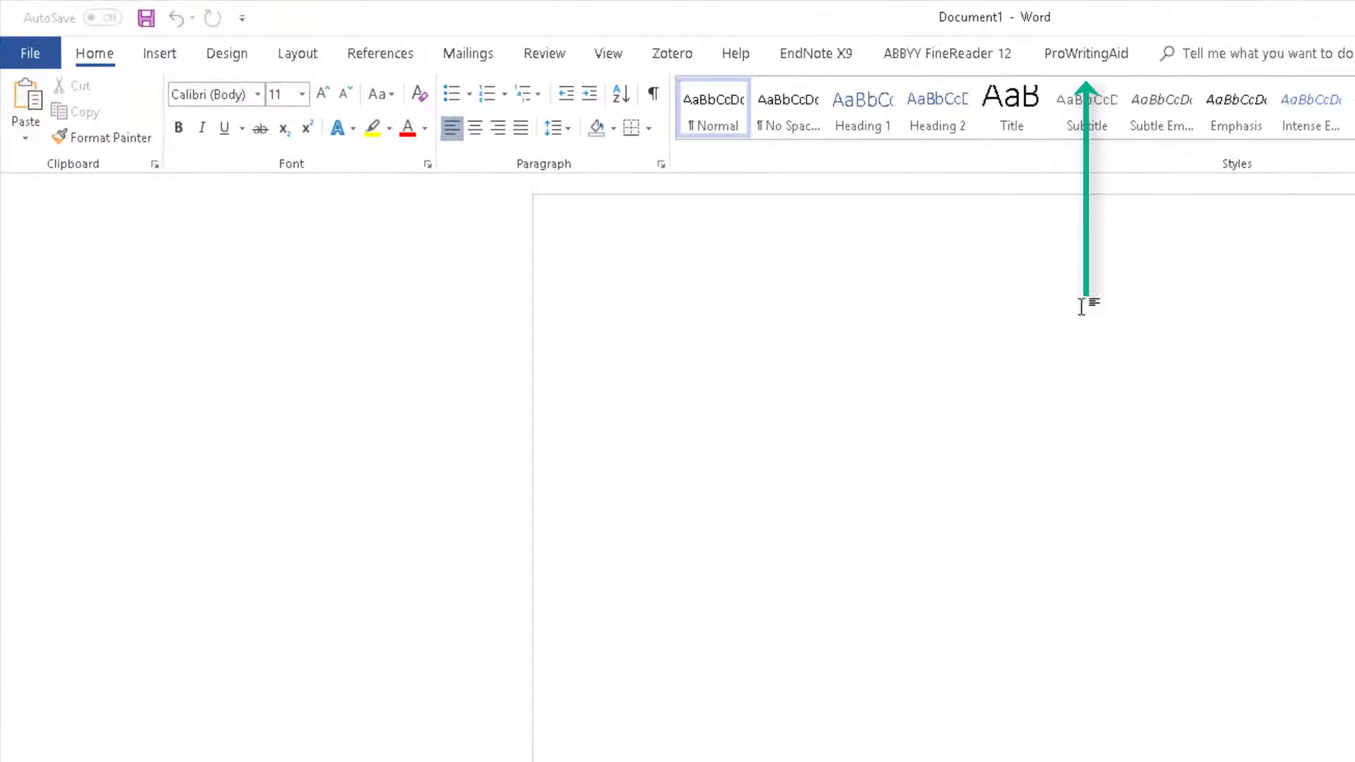
{"action": "left_click", "coordinate": [1098, 49]}
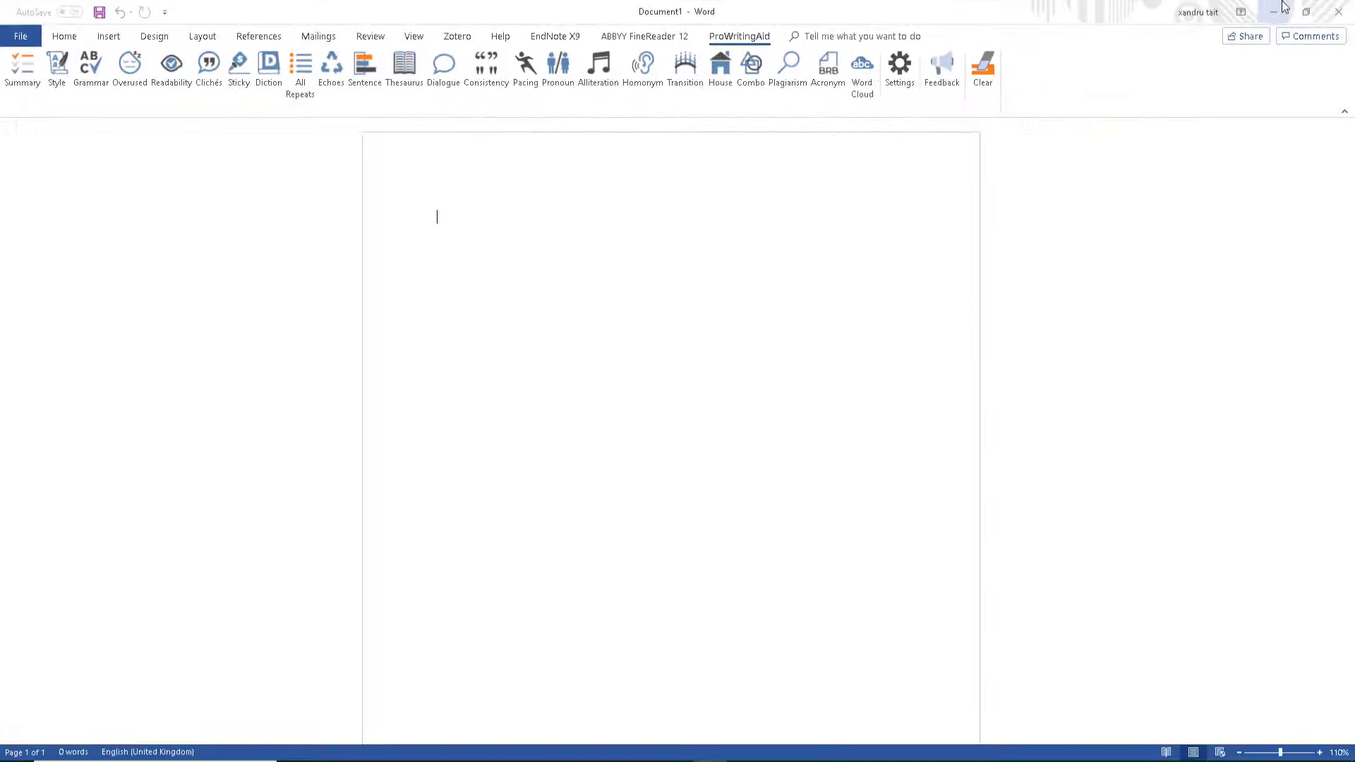
{"action": "left_click", "coordinate": [1337, 12]}
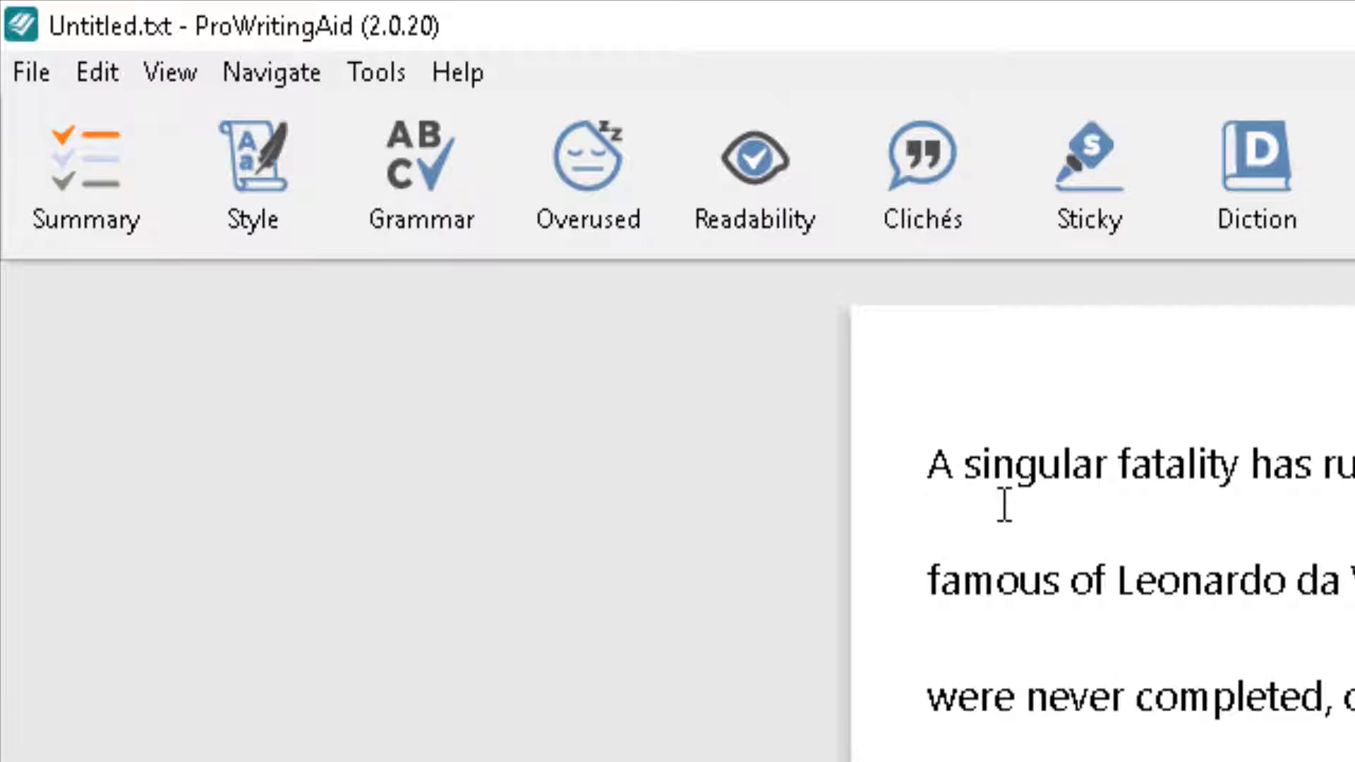
Step: Look through the writing style and language options in the ProWritingAid desktop app and set Auto Save to 1 minute
{"action": "left_click", "coordinate": [392, 77]}
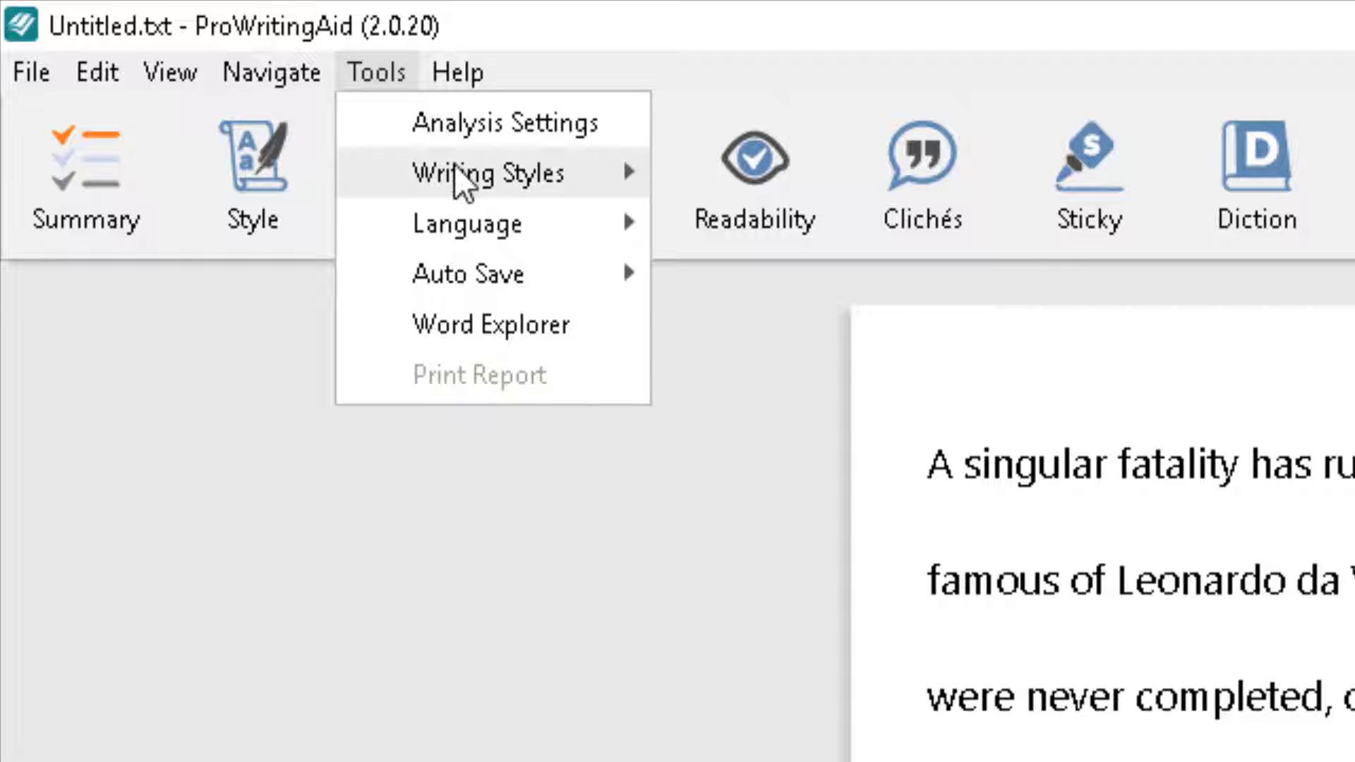
{"action": "mouse_move", "coordinate": [455, 169]}
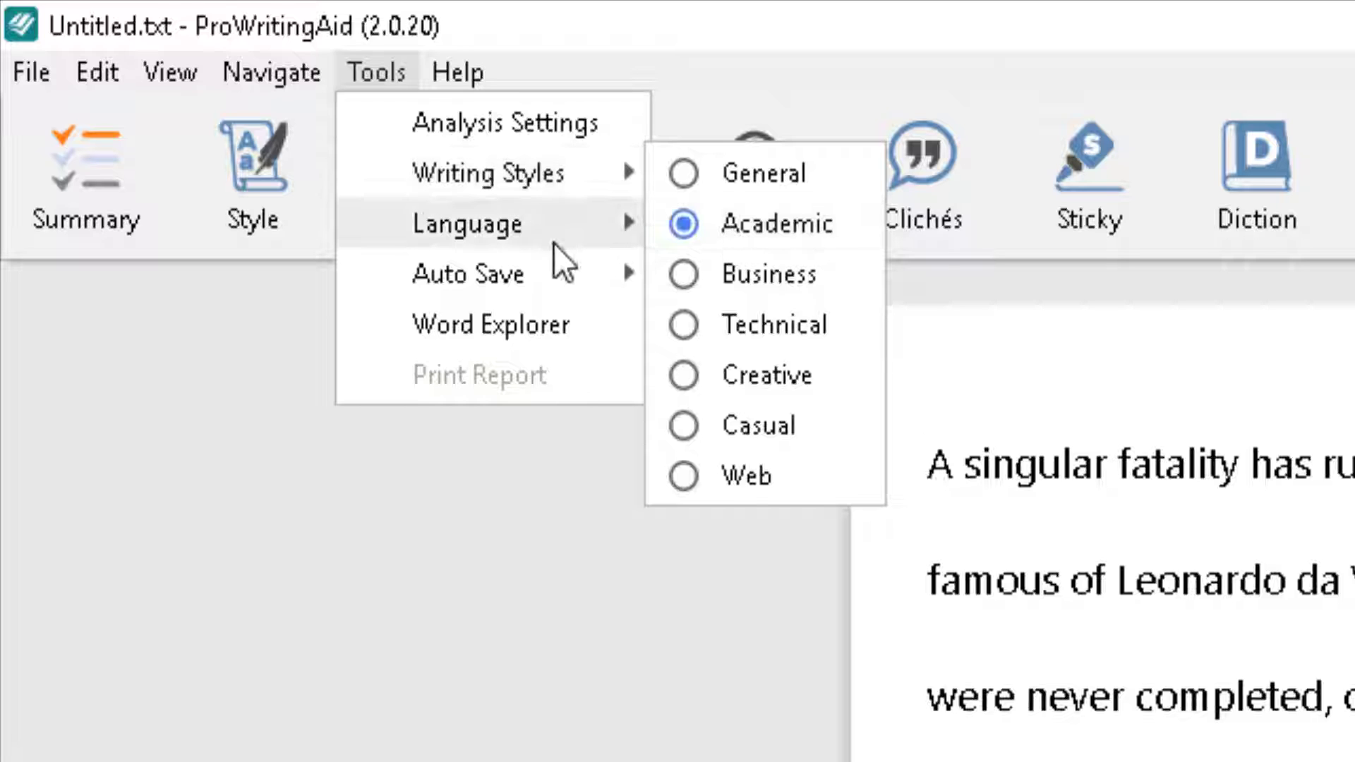
{"action": "mouse_move", "coordinate": [554, 244]}
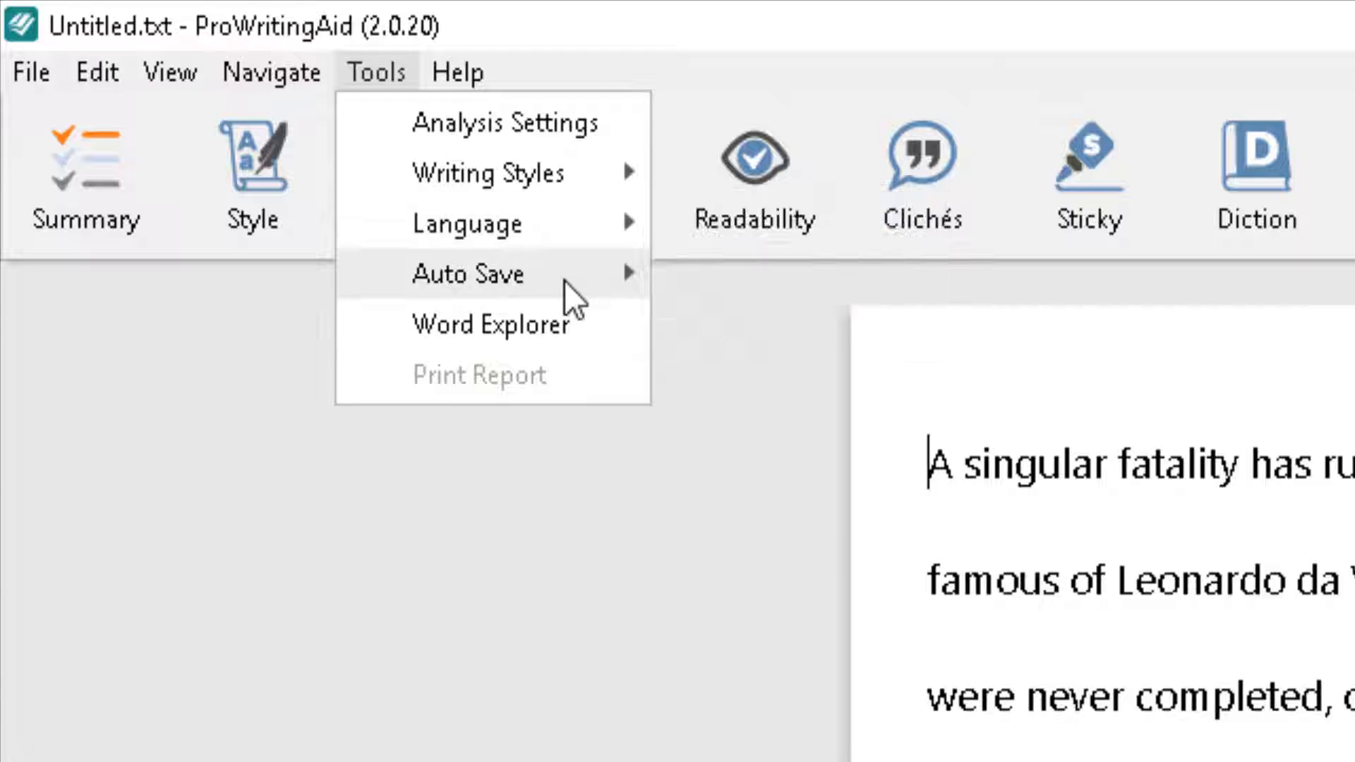
{"action": "mouse_move", "coordinate": [565, 286]}
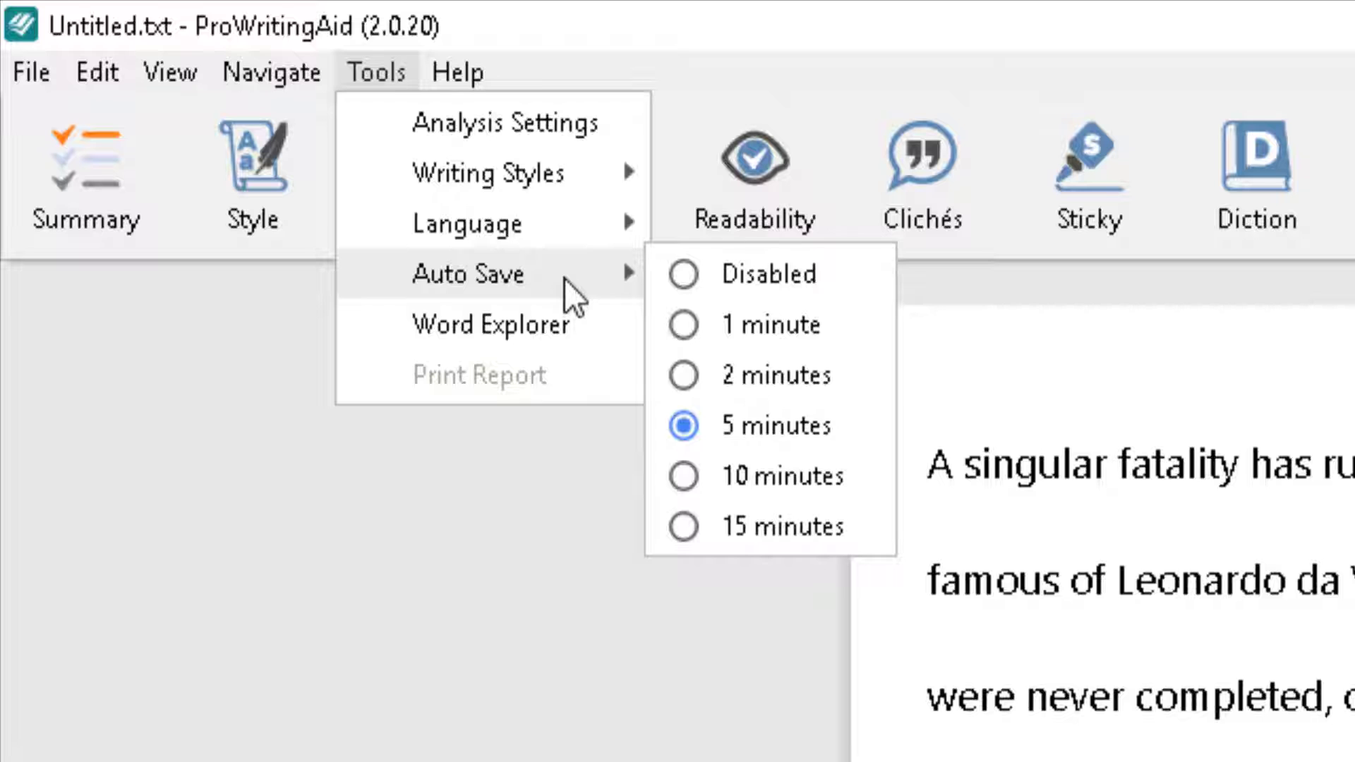
{"action": "left_click", "coordinate": [714, 329]}
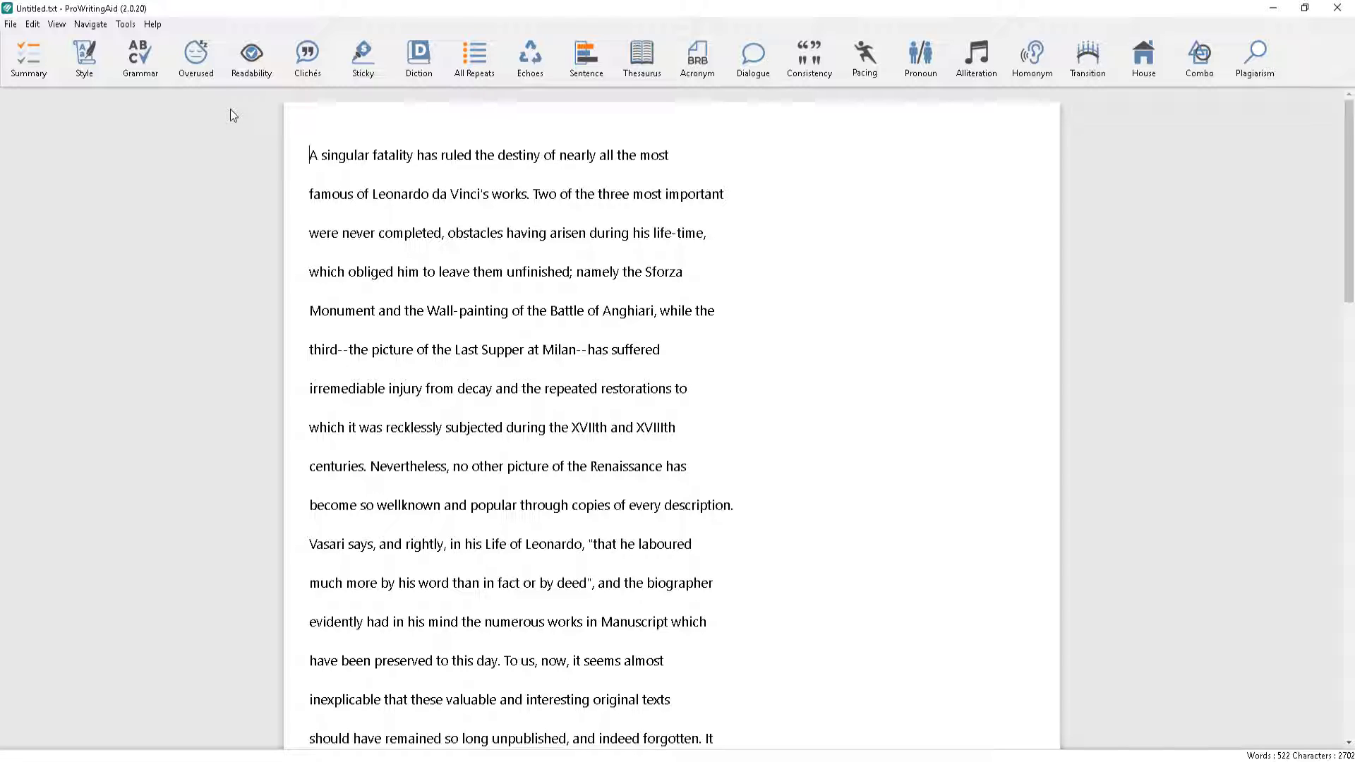
Step: Run the Summary report and examine its scores, vocabulary, readability, sentence structure, style, pacing, consistency and diction sections
{"action": "left_click", "coordinate": [28, 48]}
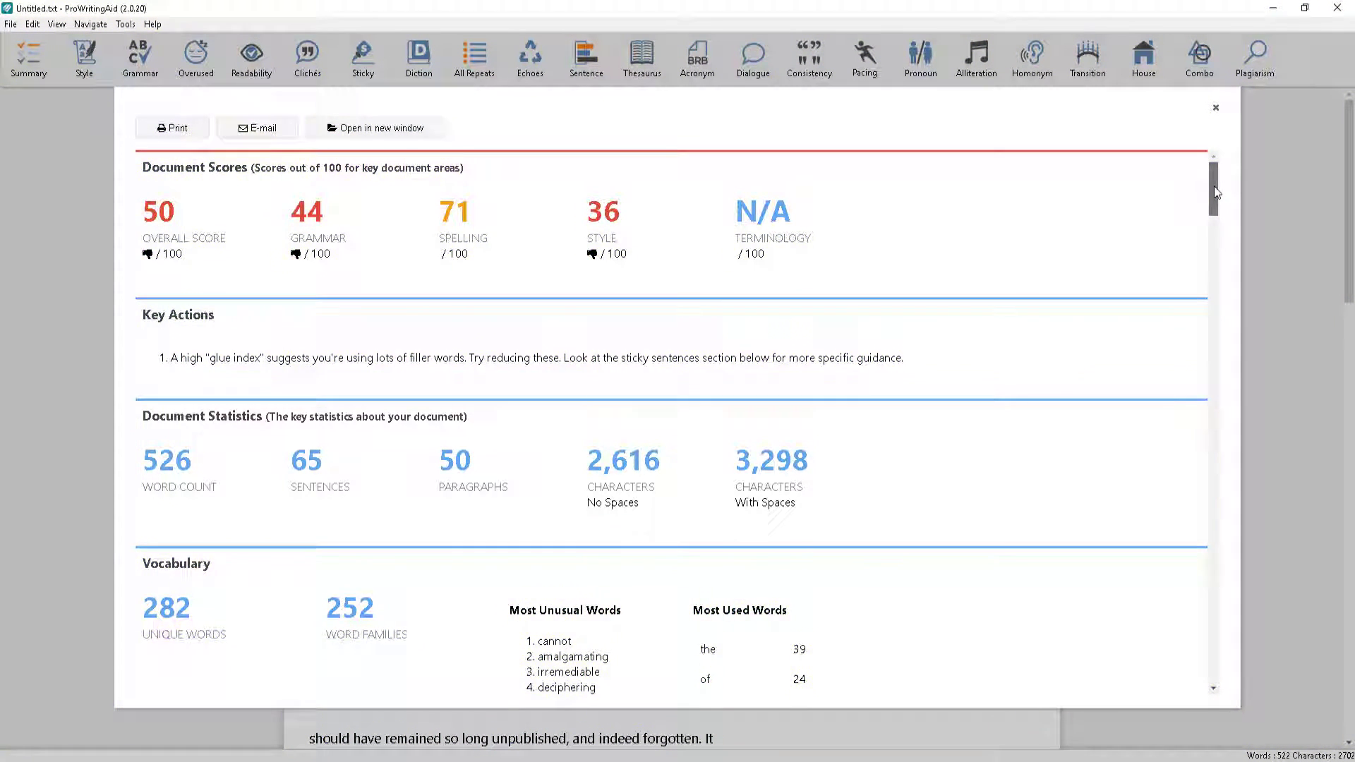
{"action": "left_click_drag", "start_coordinate": [1214, 185], "coordinate": [1218, 218]}
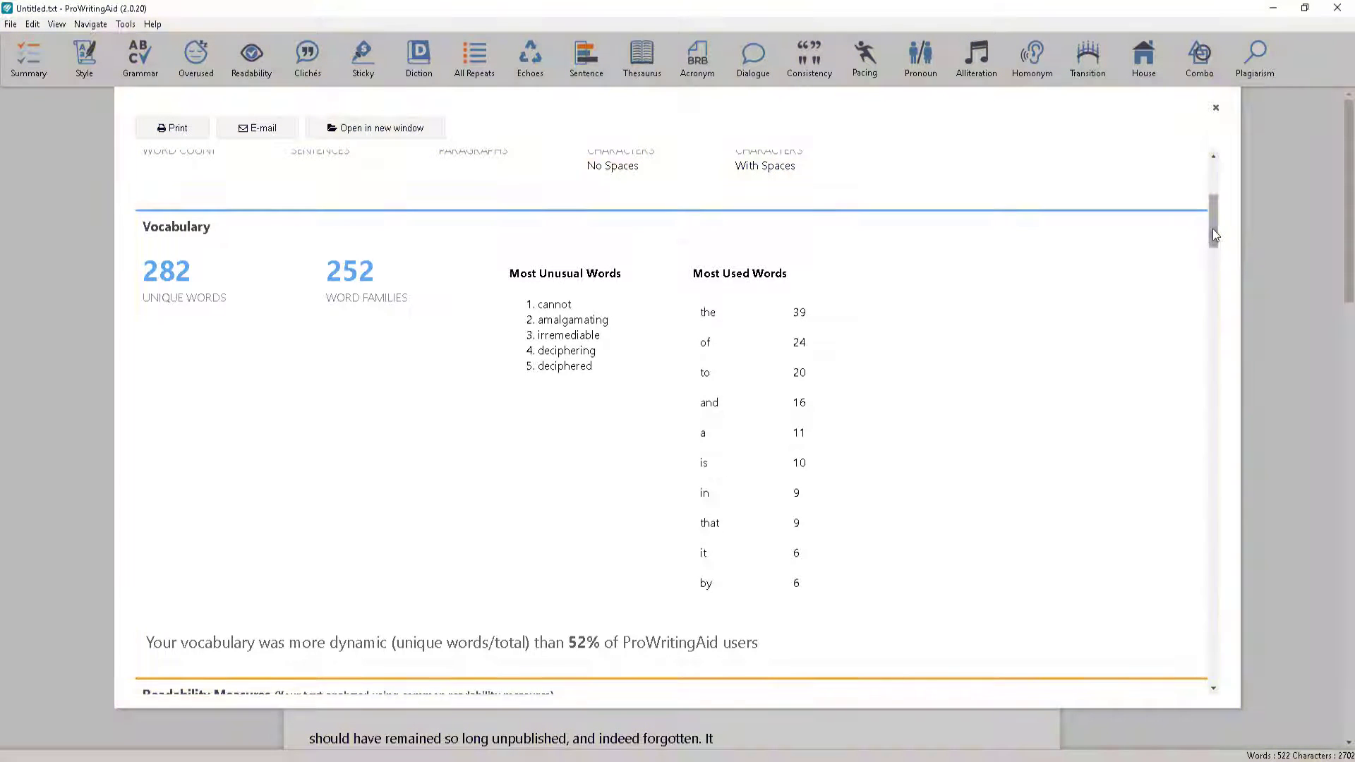
{"action": "left_click_drag", "start_coordinate": [1212, 229], "coordinate": [1212, 282]}
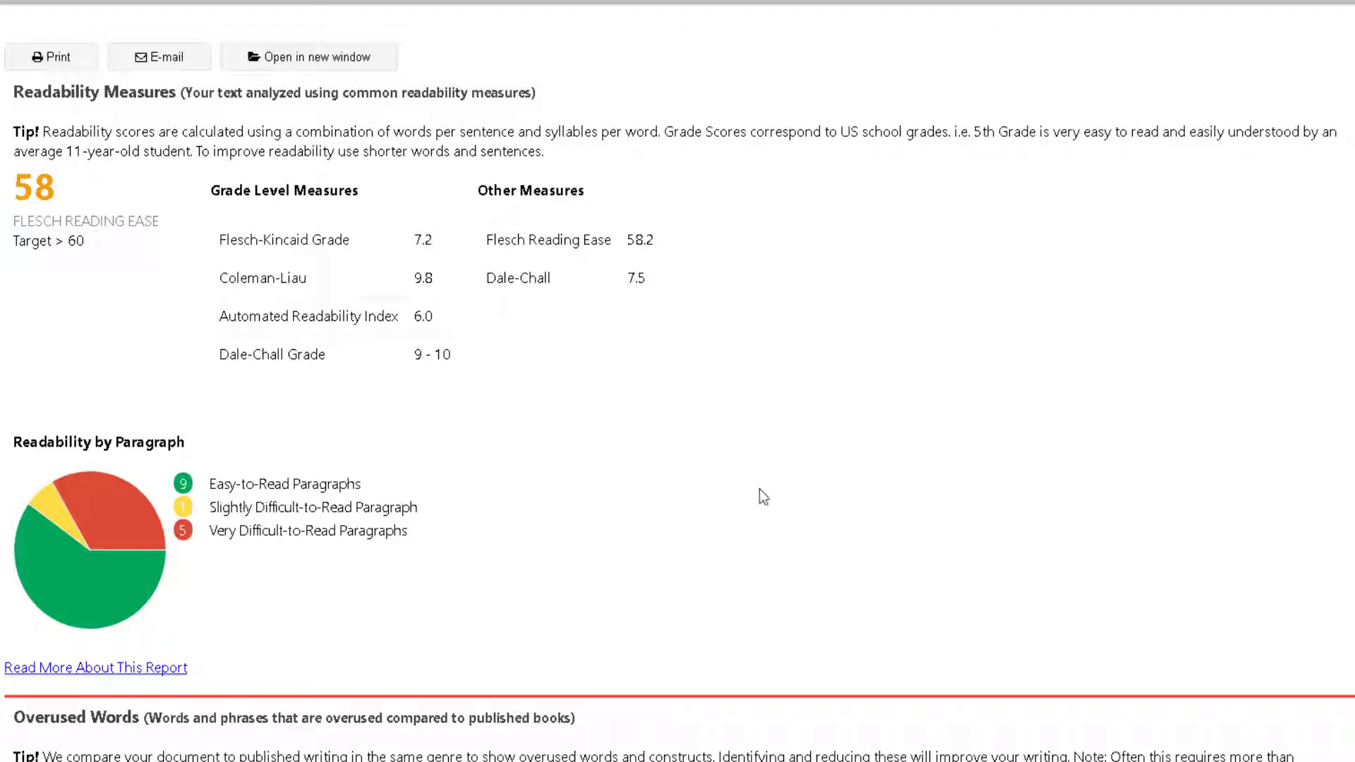
{"action": "scroll", "coordinate": [677, 423], "scroll_direction": "down", "scroll_amount": 12}
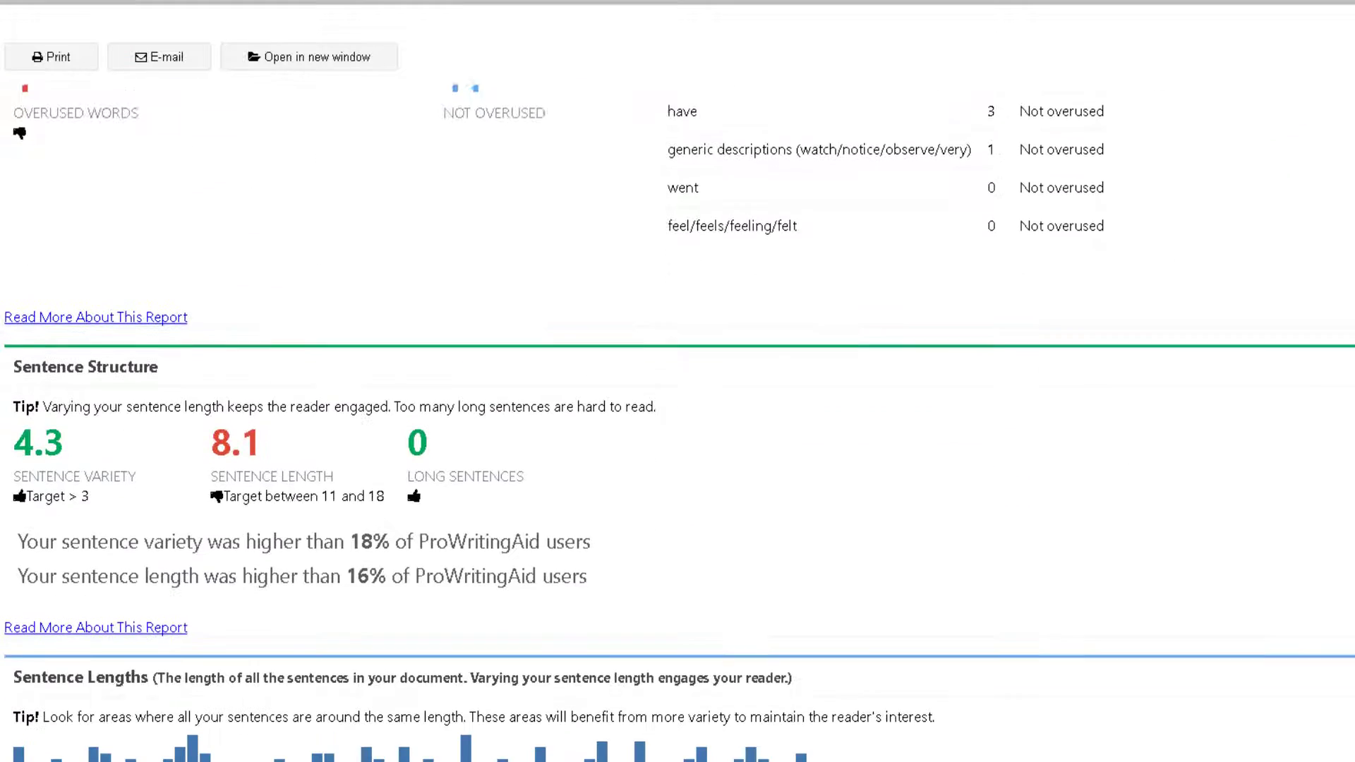
{"action": "scroll", "coordinate": [678, 423], "scroll_direction": "down", "scroll_amount": 8}
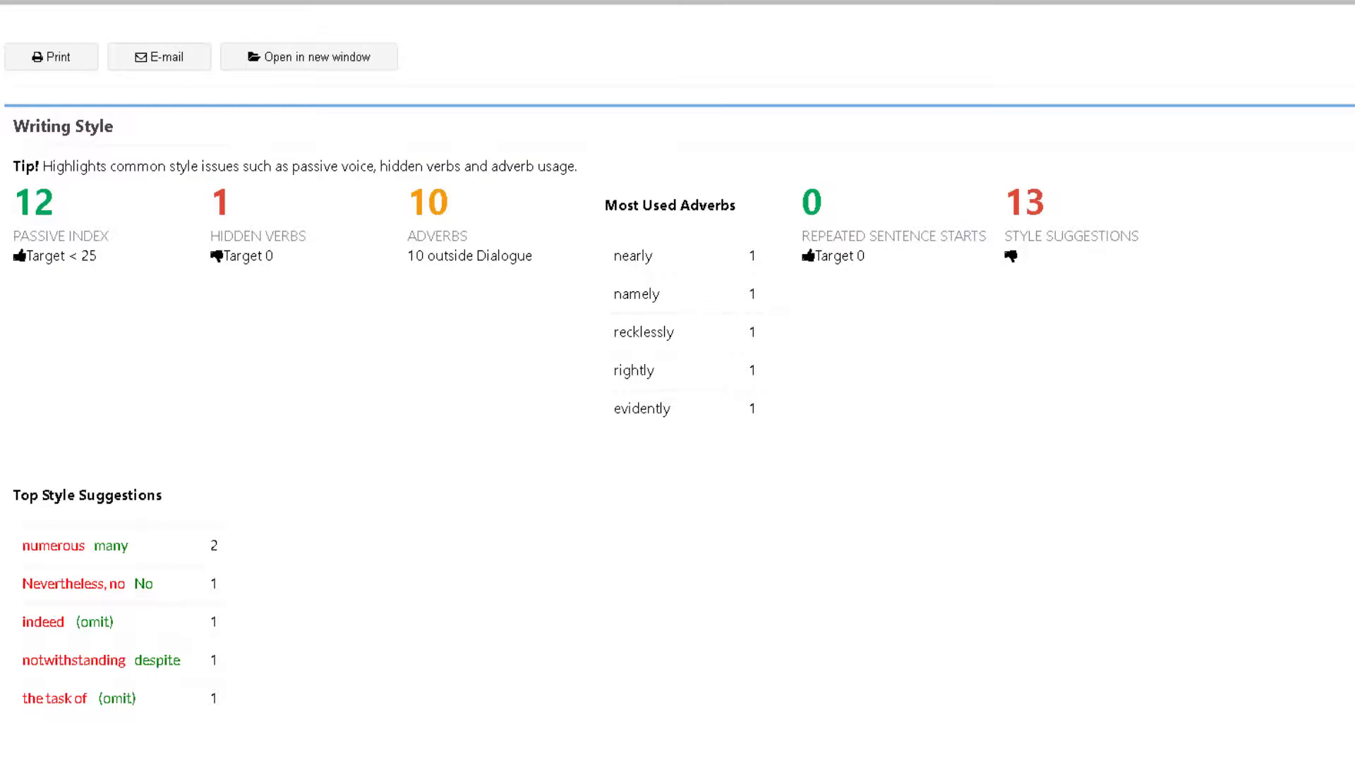
{"action": "scroll", "coordinate": [1353, 528], "scroll_direction": "down", "scroll_amount": 15}
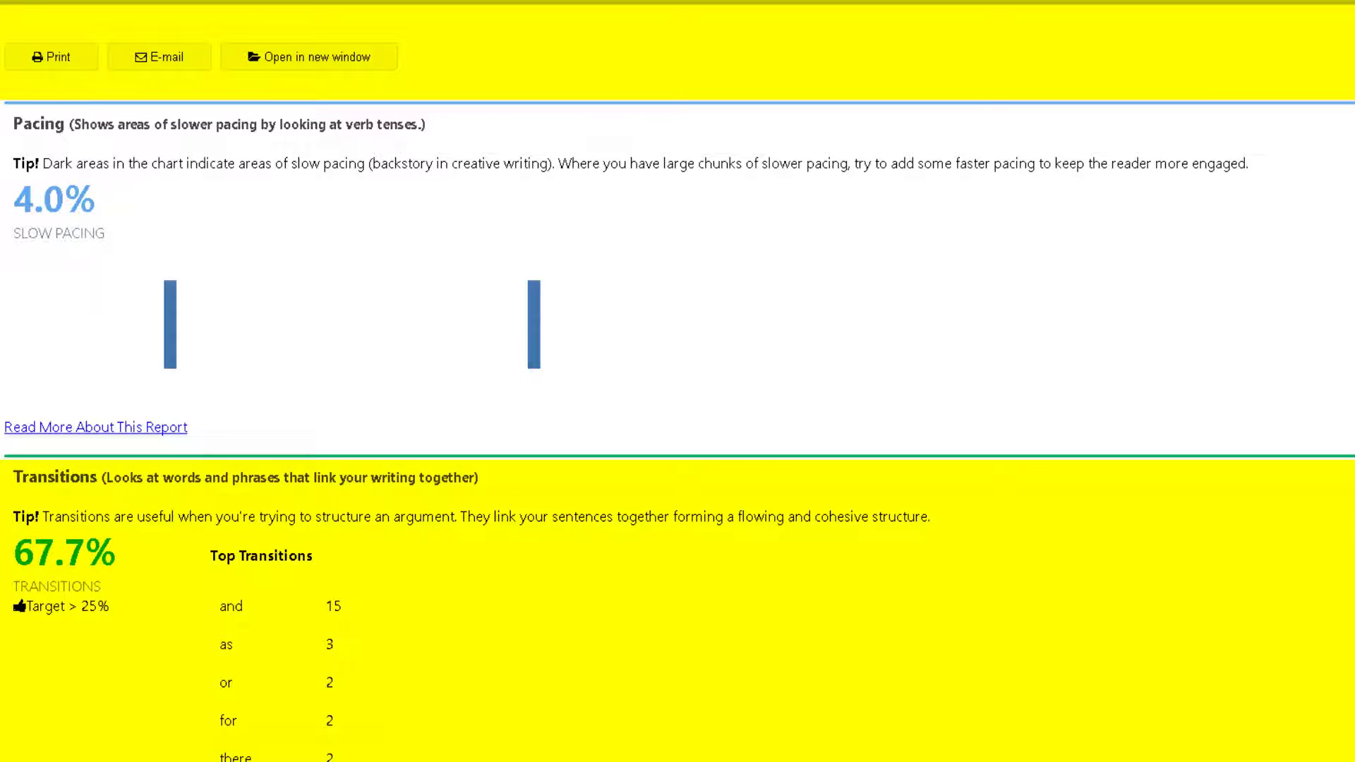
{"action": "scroll", "coordinate": [395, 303], "scroll_direction": "down", "scroll_amount": 4}
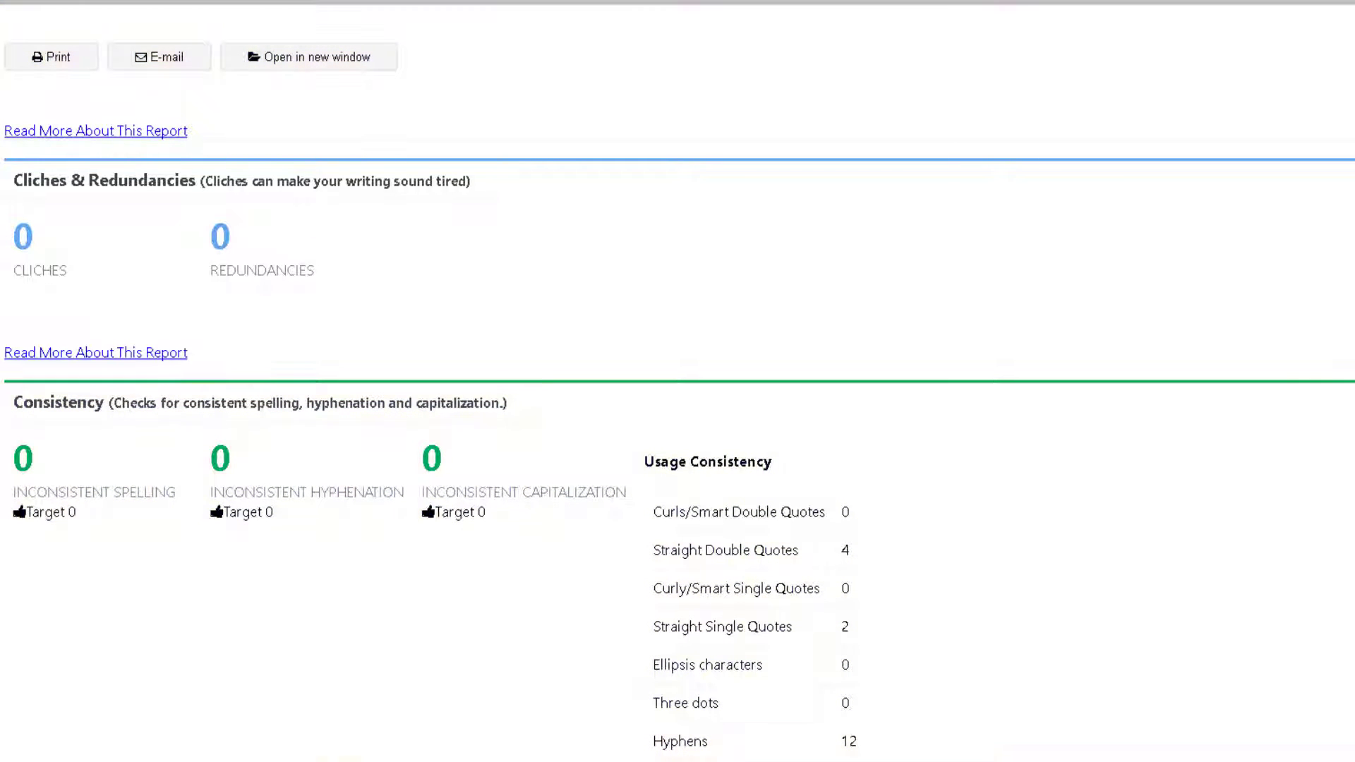
{"action": "scroll", "coordinate": [677, 423], "scroll_direction": "down", "scroll_amount": 10}
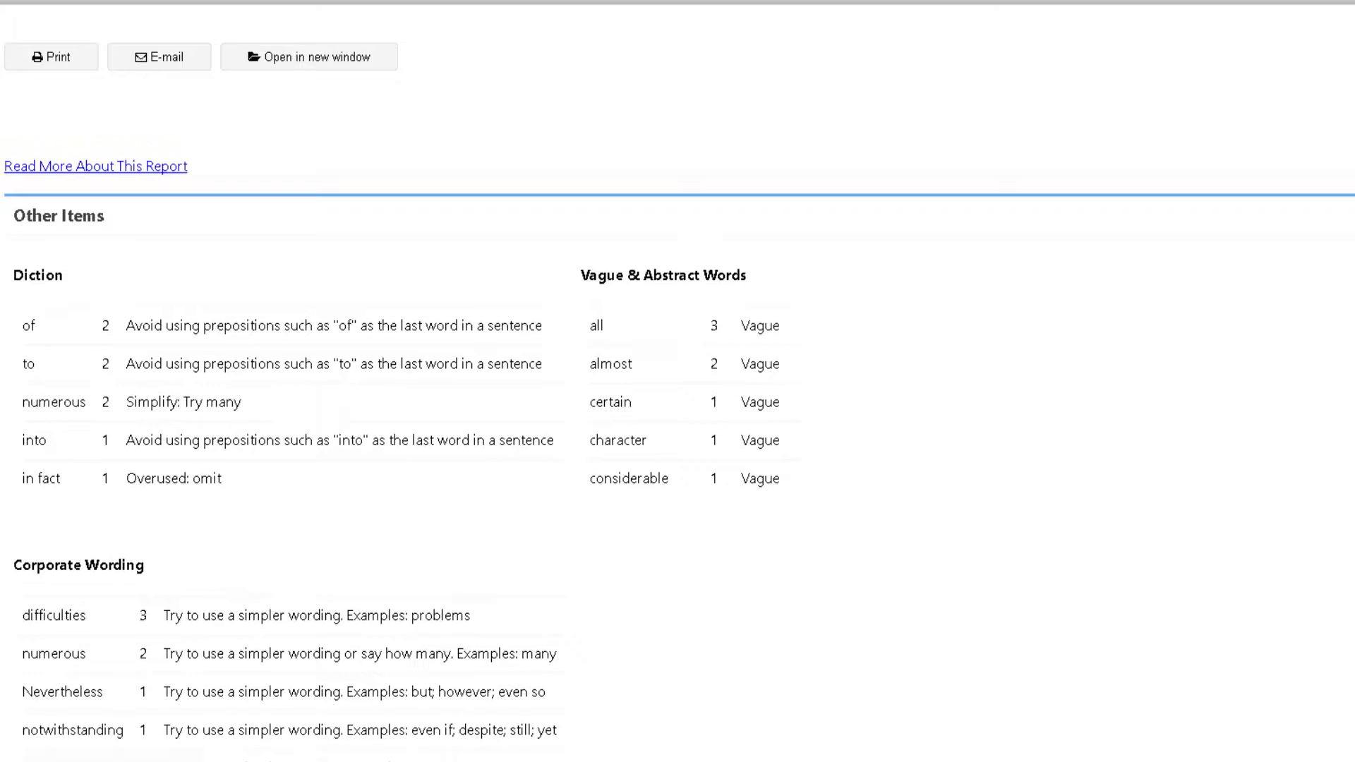
{"action": "scroll", "coordinate": [677, 424], "scroll_direction": "down", "scroll_amount": 1}
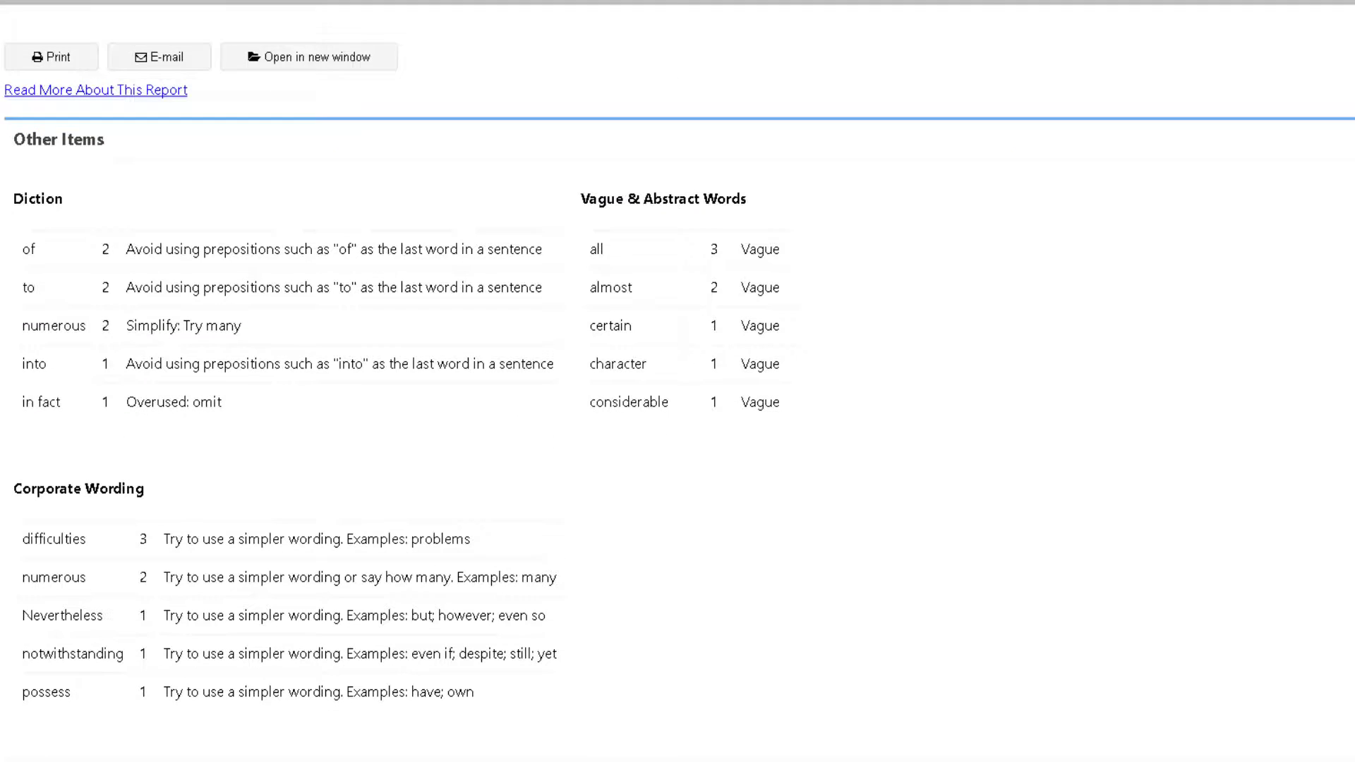
{"action": "left_click", "coordinate": [1218, 111]}
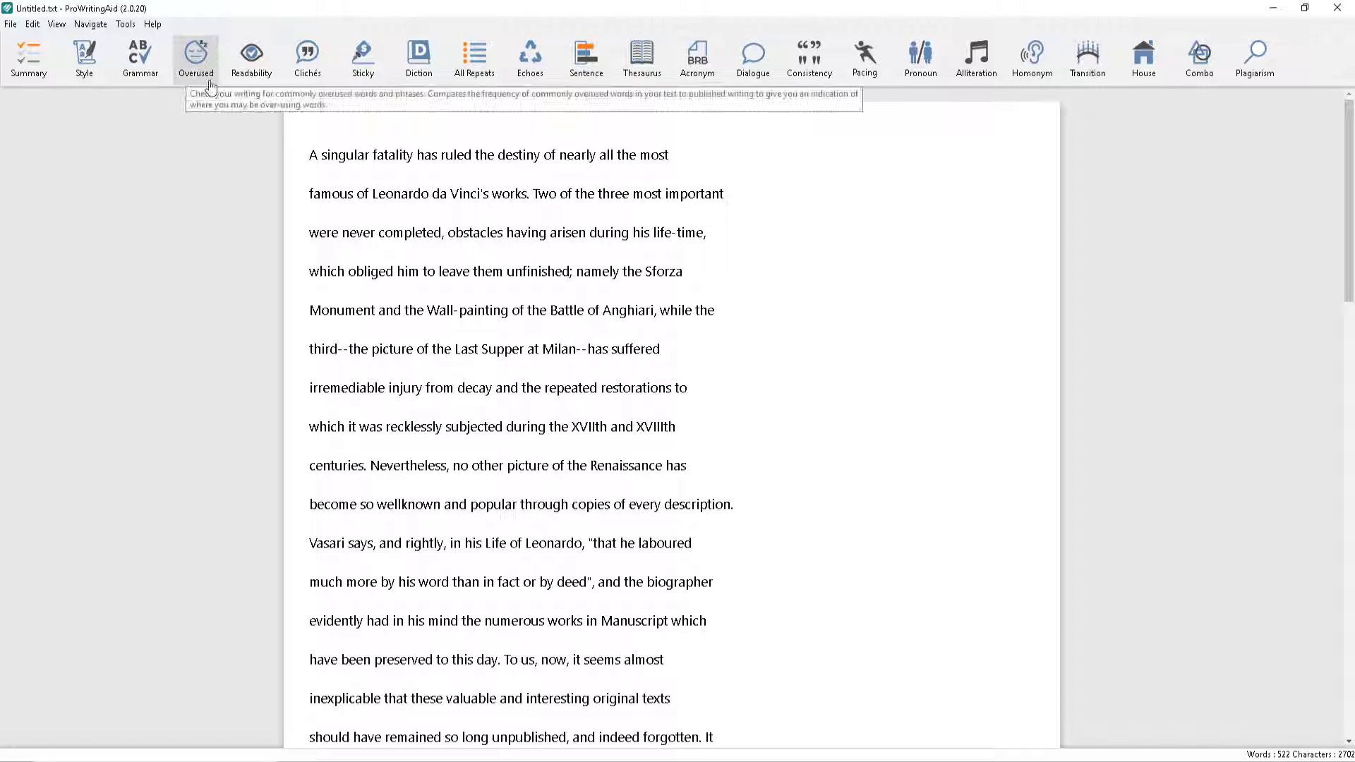
Step: Run the Style report, go to the passive verb "were never completed" and ignore its suggestion
{"action": "left_click", "coordinate": [85, 62]}
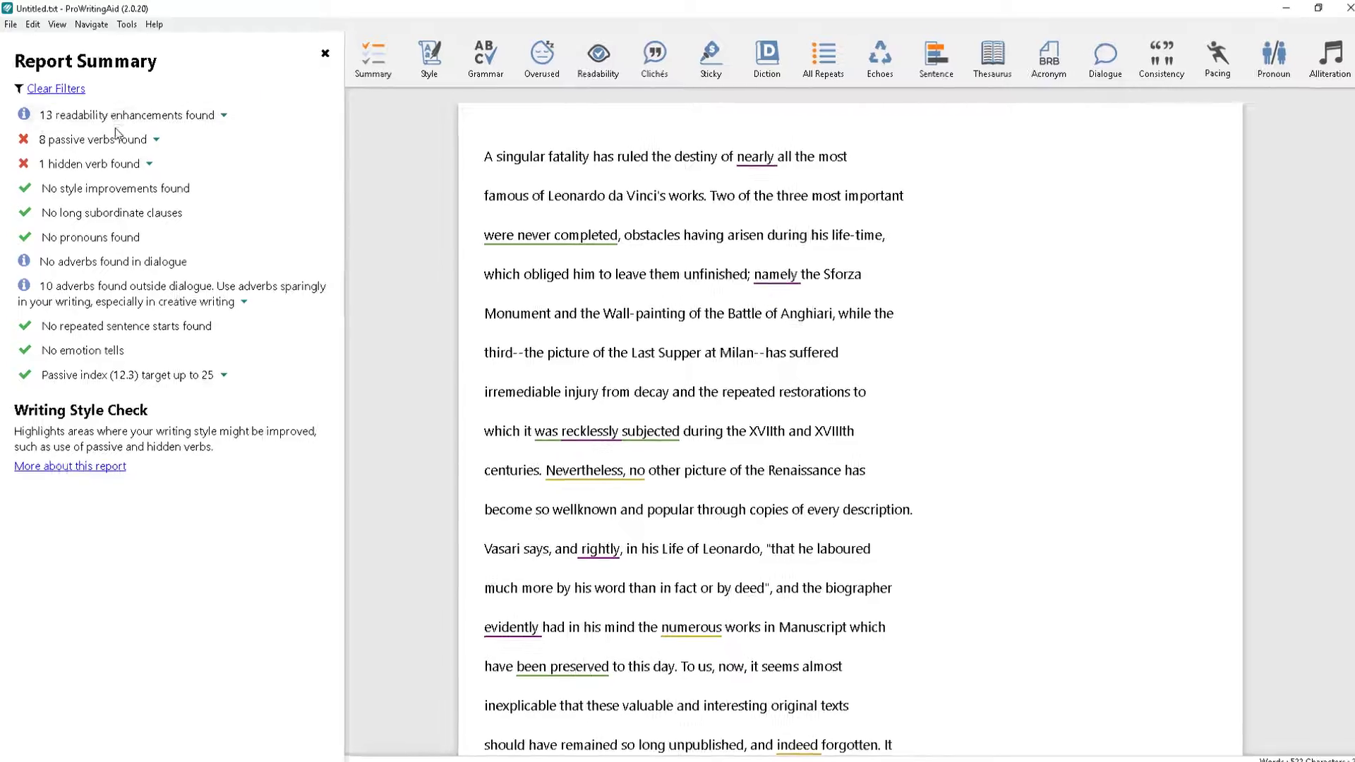
{"action": "mouse_move", "coordinate": [116, 141]}
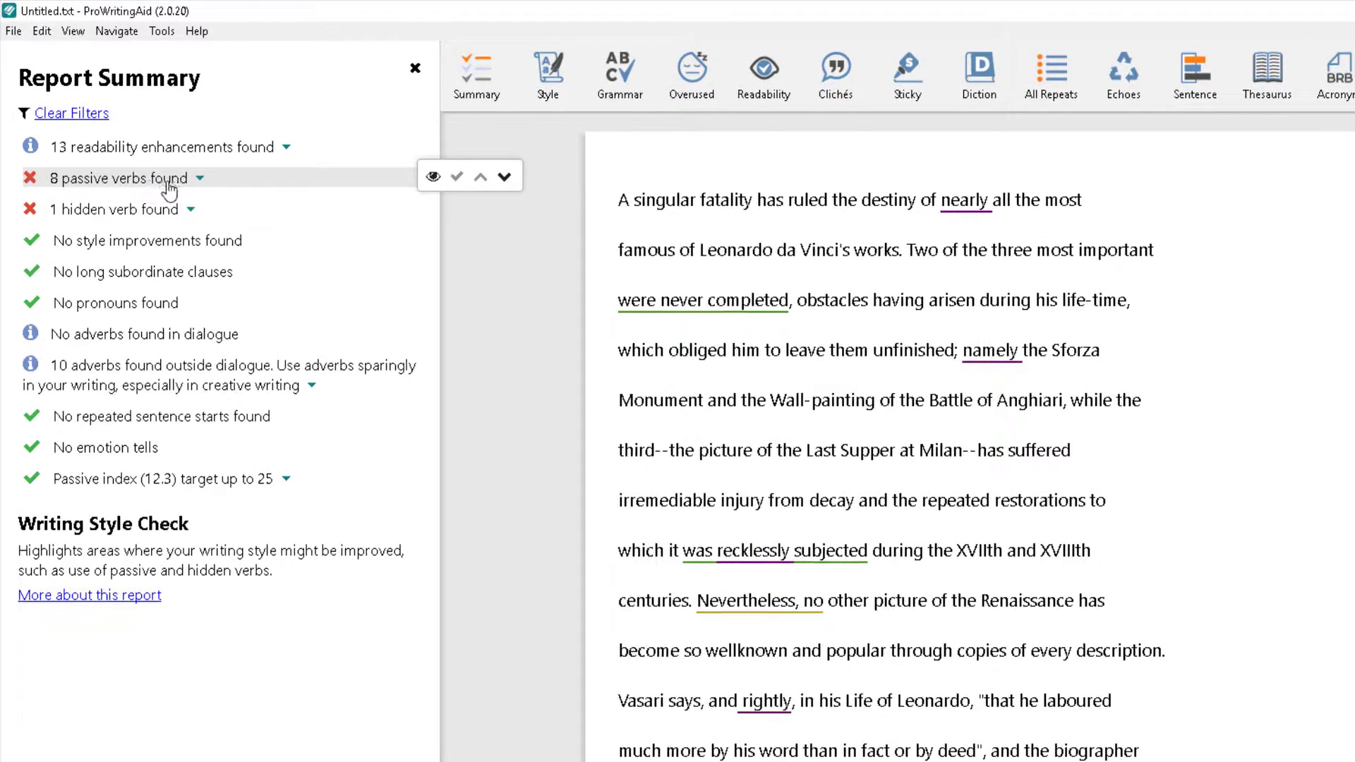
{"action": "left_click", "coordinate": [200, 179]}
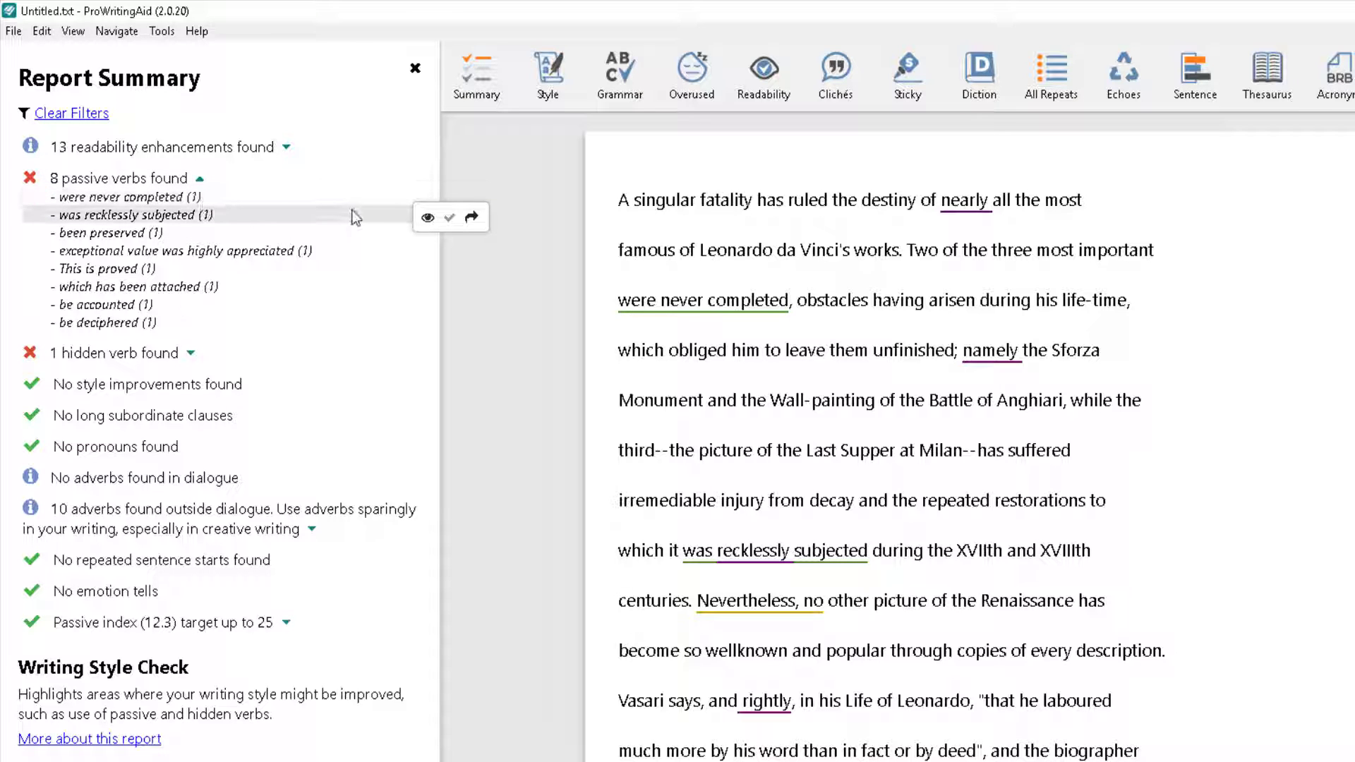
{"action": "left_click", "coordinate": [472, 202]}
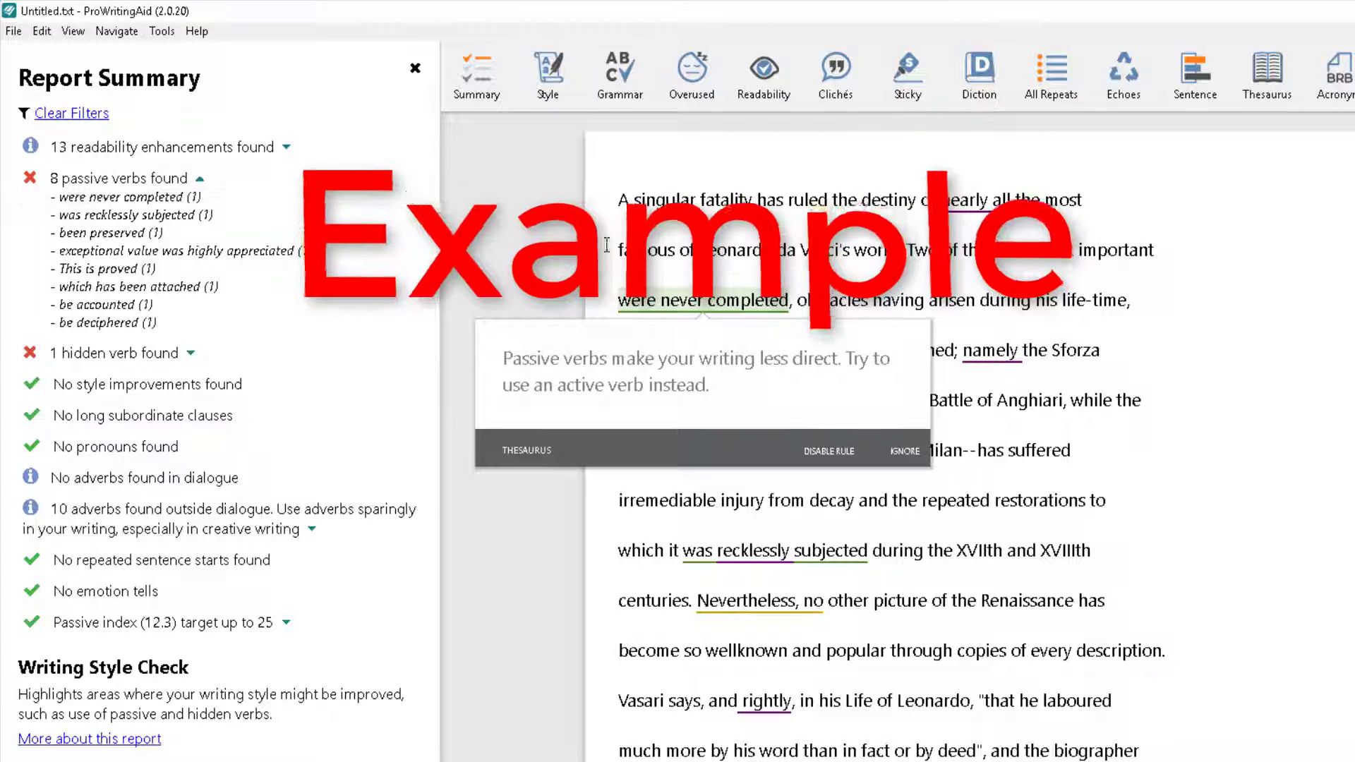
{"action": "left_click", "coordinate": [905, 451]}
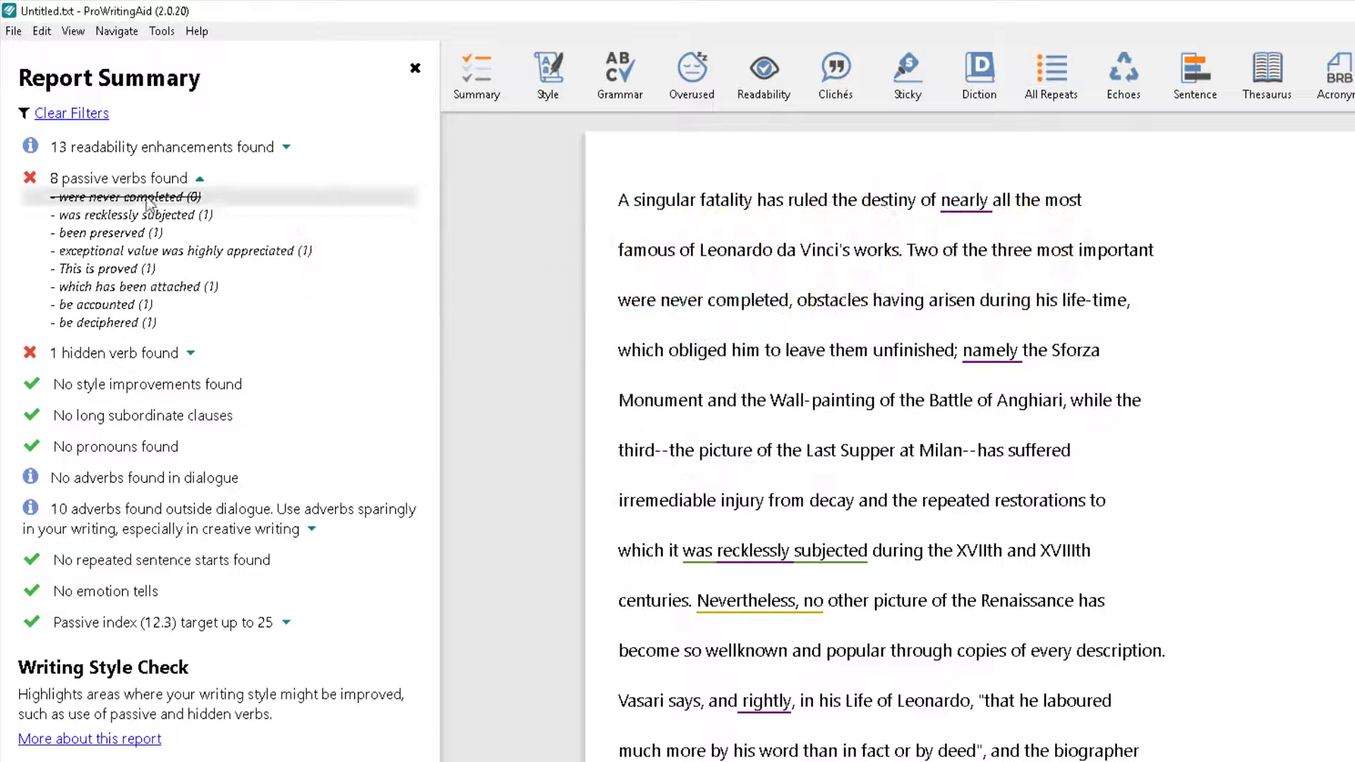
Step: Inspect the hidden verb suggestion for "a fashion of" in the text, then close the Style report and return to the document's beginning
{"action": "left_click", "coordinate": [191, 353]}
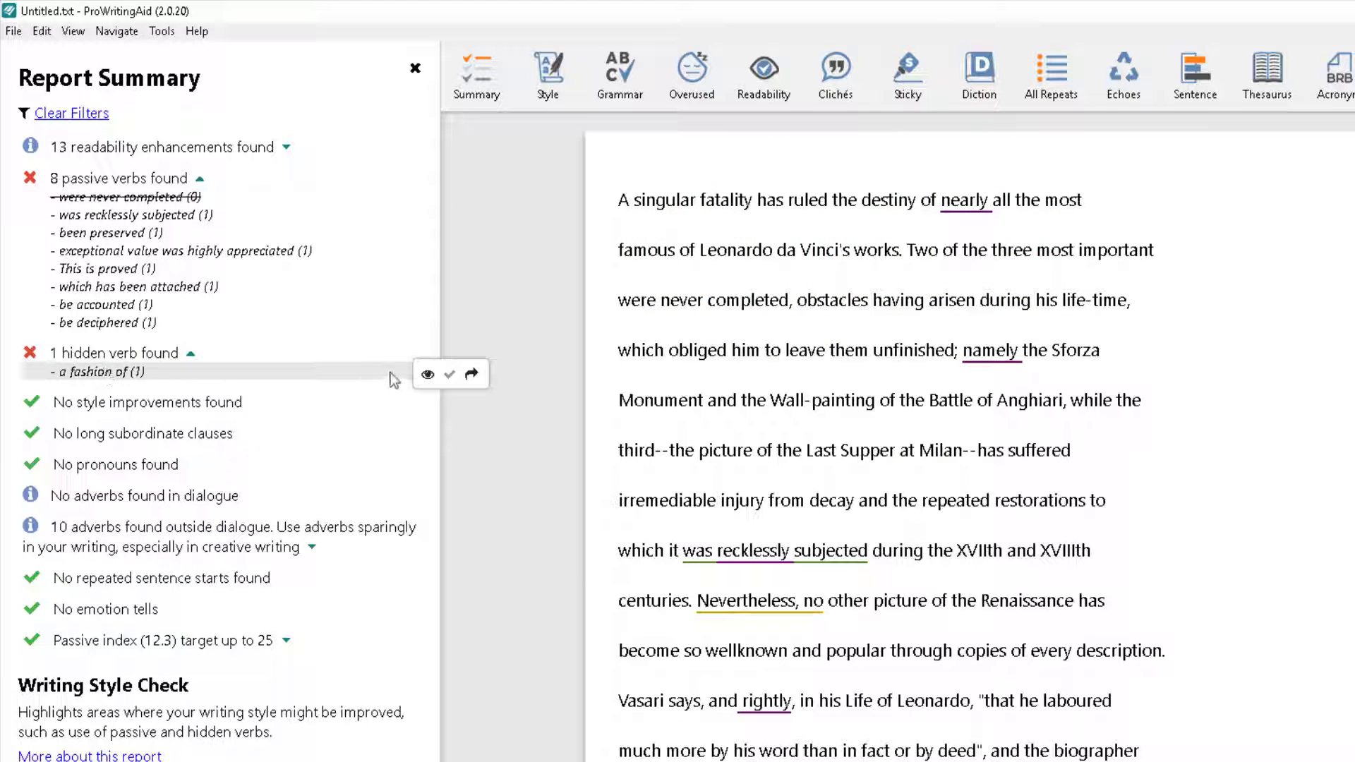
{"action": "left_click", "coordinate": [472, 376]}
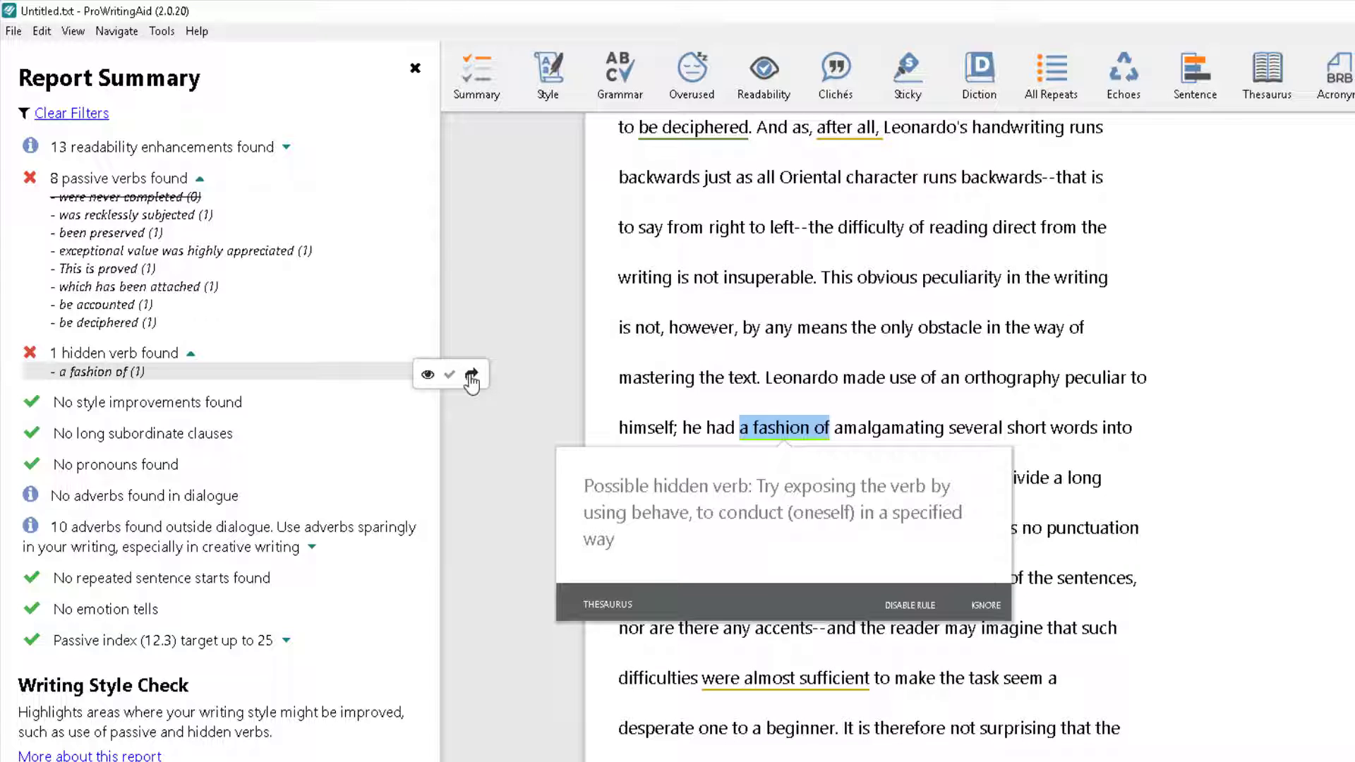
{"action": "left_click", "coordinate": [1219, 449]}
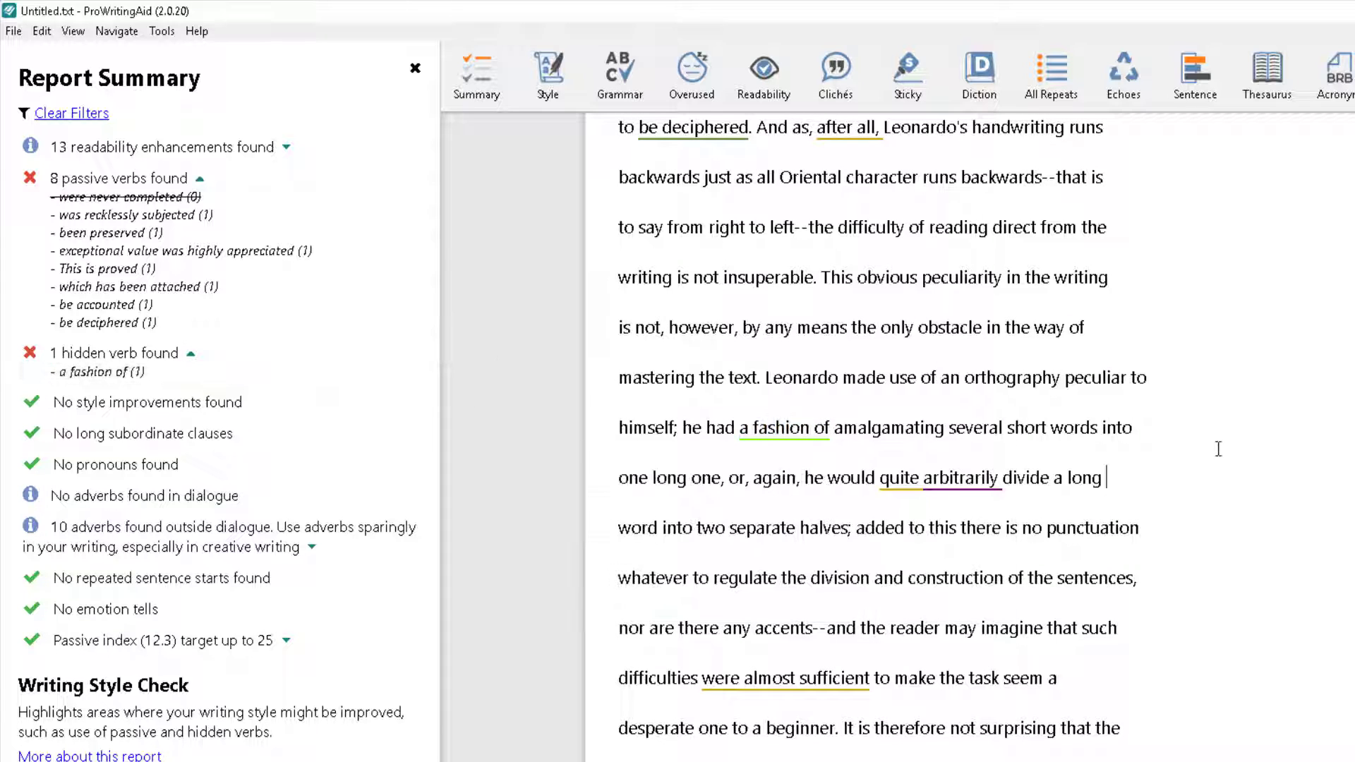
{"action": "left_click", "coordinate": [415, 67]}
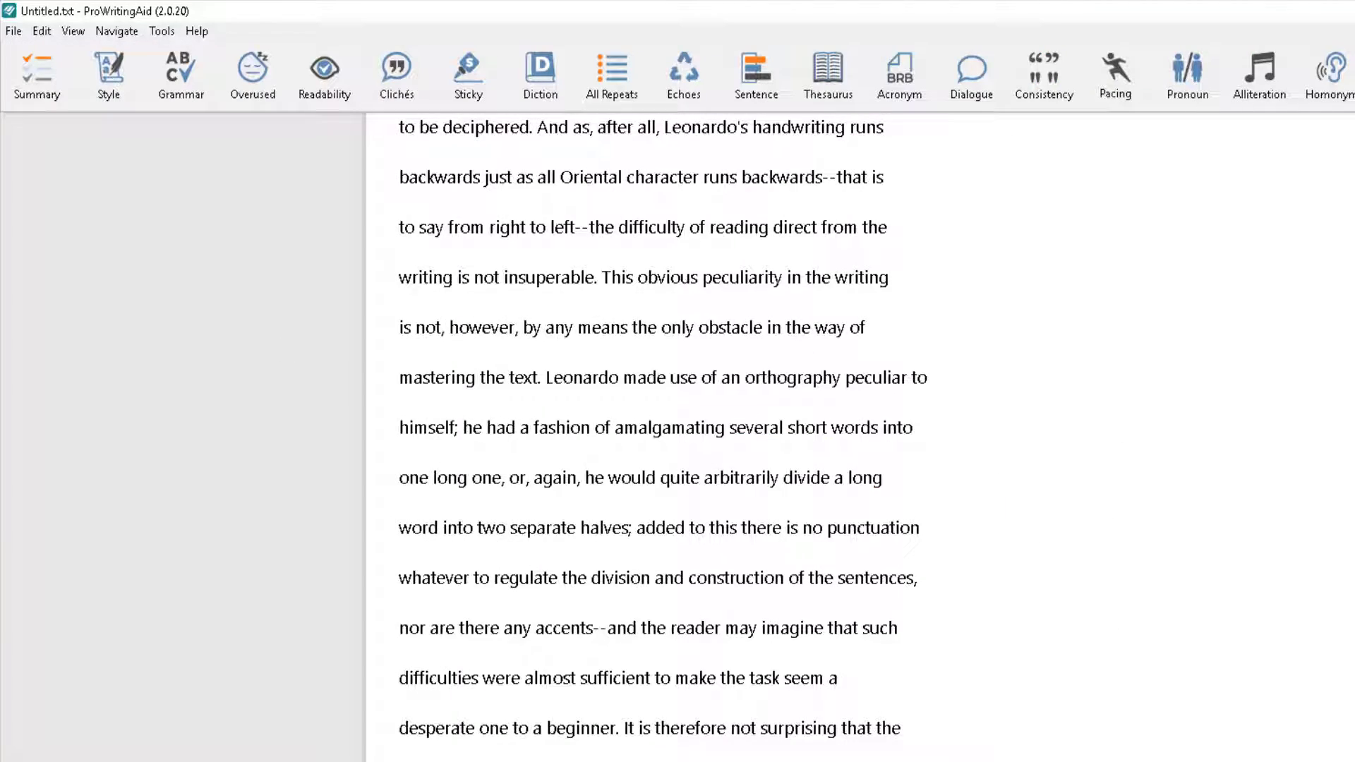
{"action": "scroll", "coordinate": [663, 438], "scroll_direction": "up", "scroll_amount": 20}
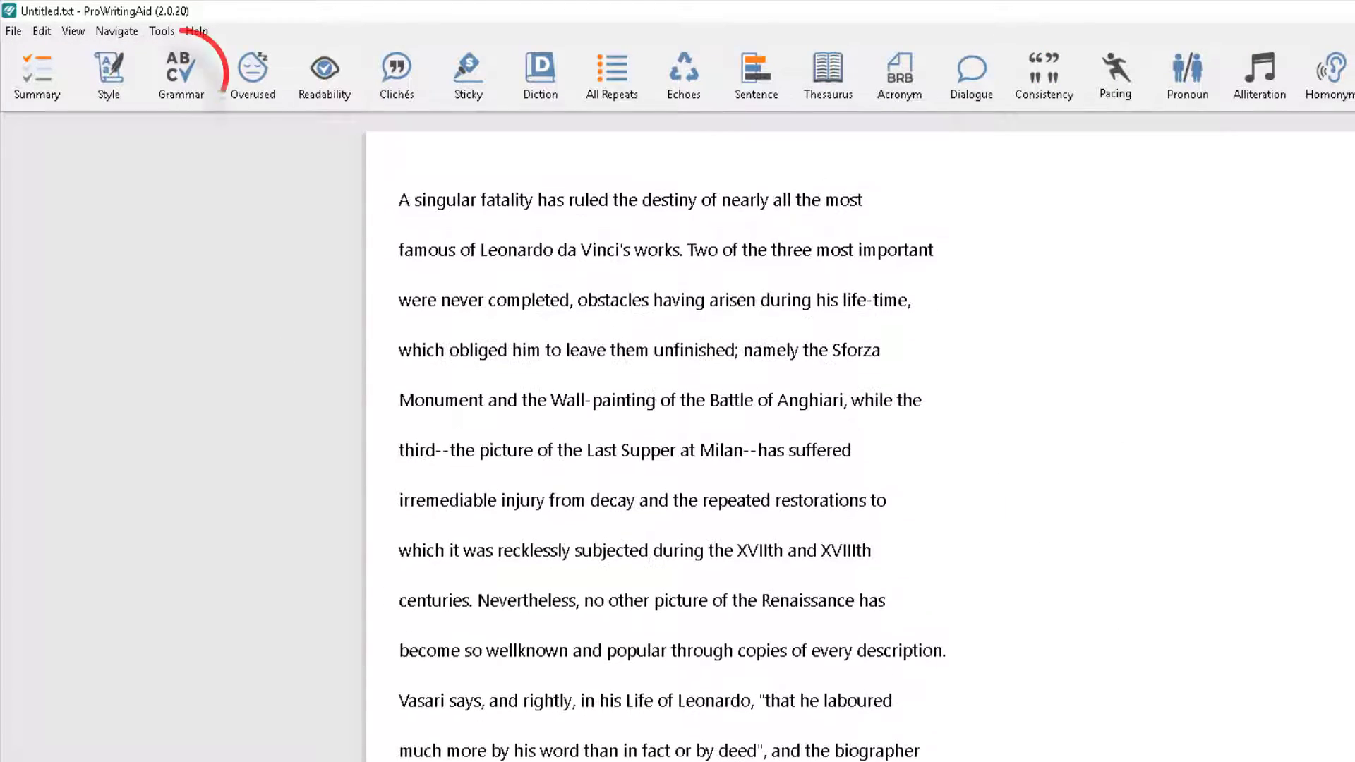
Step: Run the Grammar report and accept the suggestion that removes the unnecessary comma after "unpublished"
{"action": "left_click", "coordinate": [170, 69]}
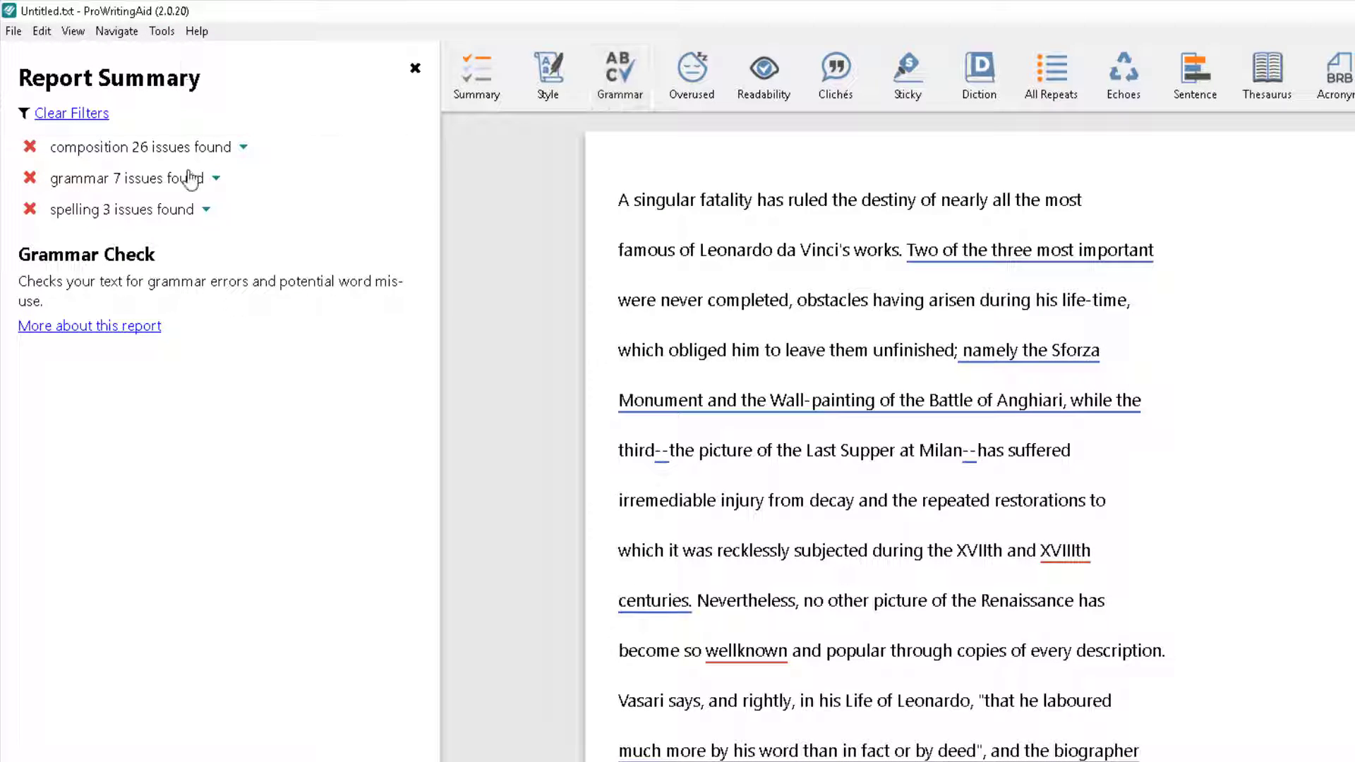
{"action": "mouse_move", "coordinate": [189, 154]}
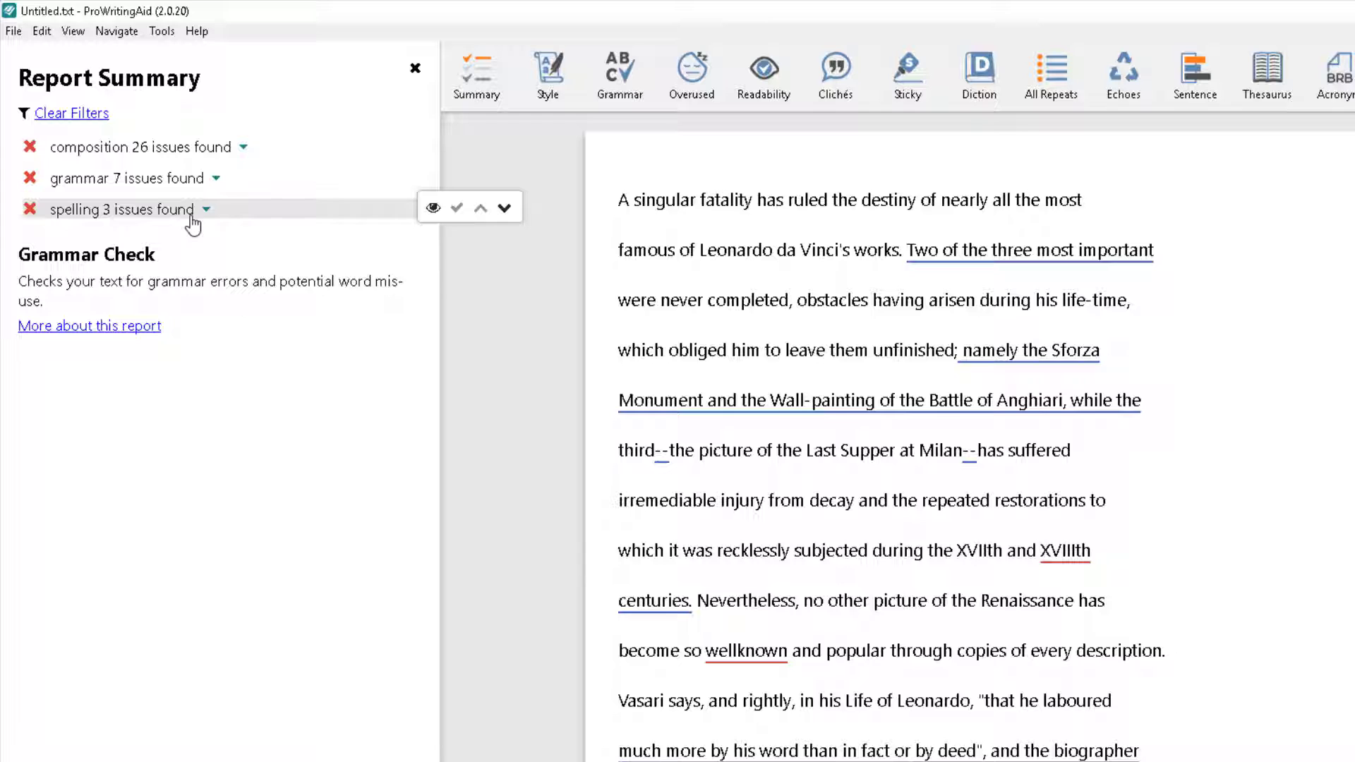
{"action": "left_click", "coordinate": [215, 179]}
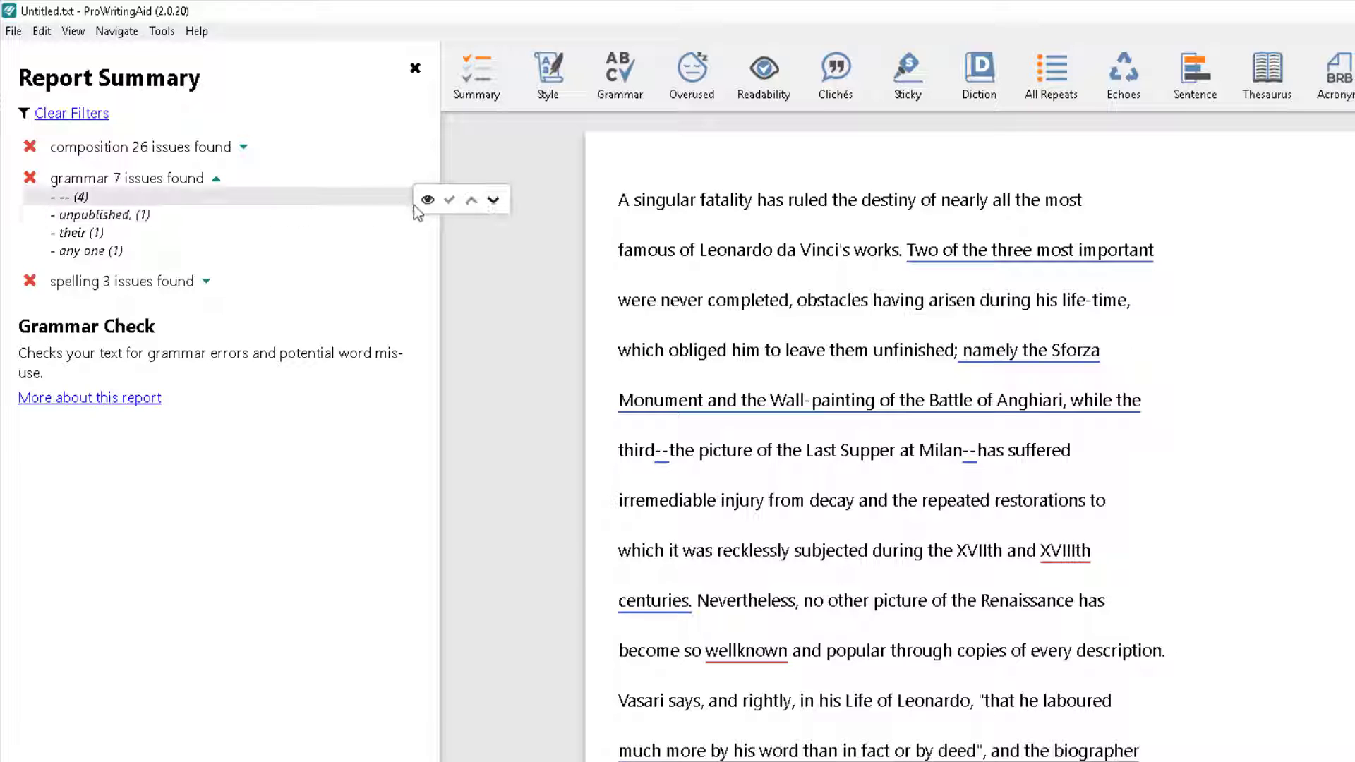
{"action": "left_click", "coordinate": [471, 218]}
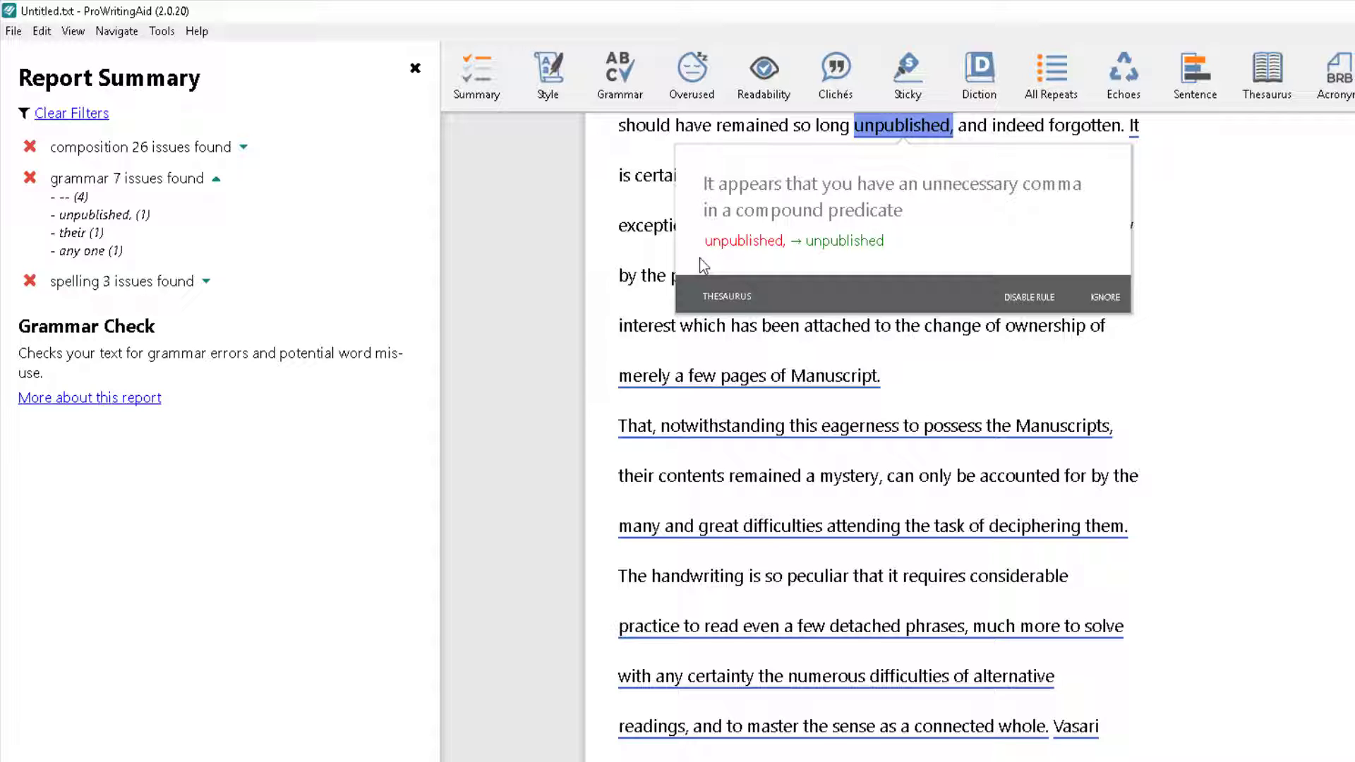
{"action": "left_click", "coordinate": [857, 243]}
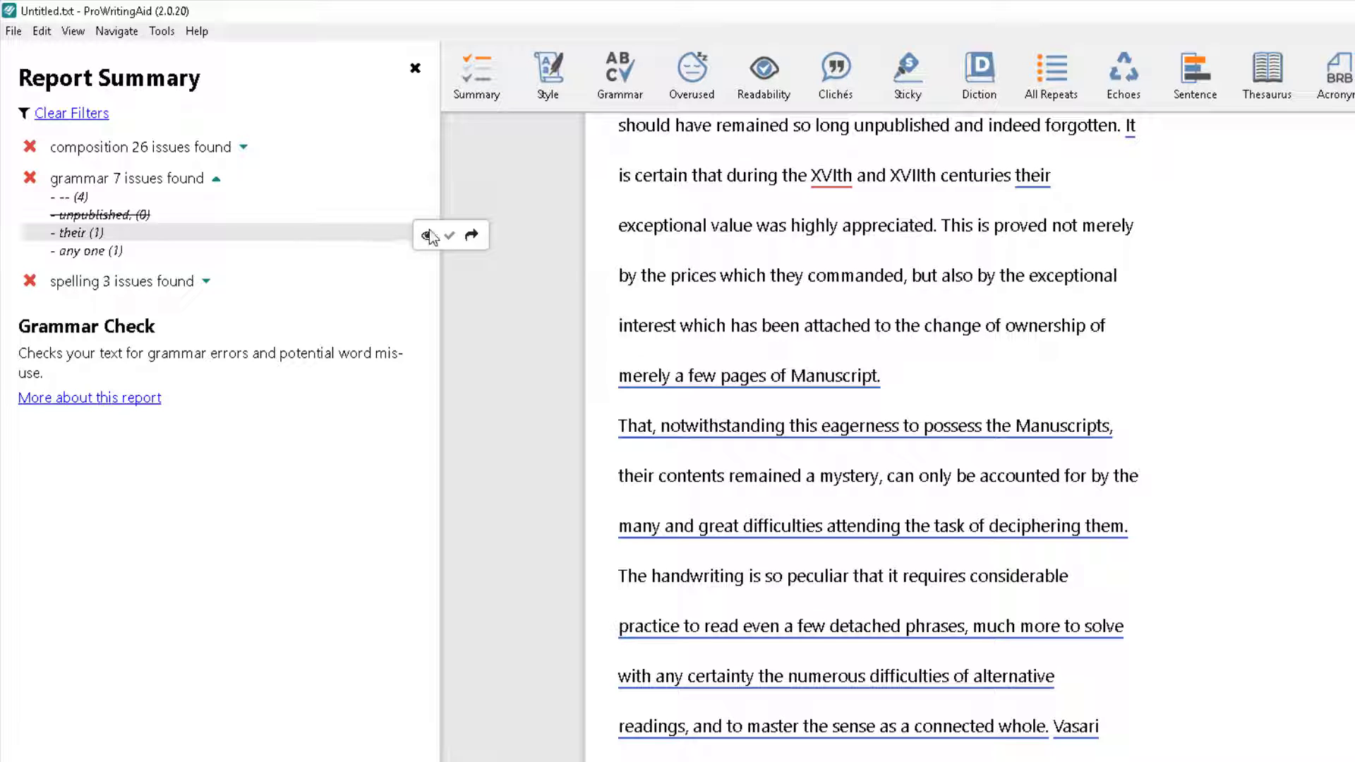
Step: Inspect the possible confused word suggestion for "their", then run the Homonym report on the text and close it
{"action": "left_click", "coordinate": [472, 236]}
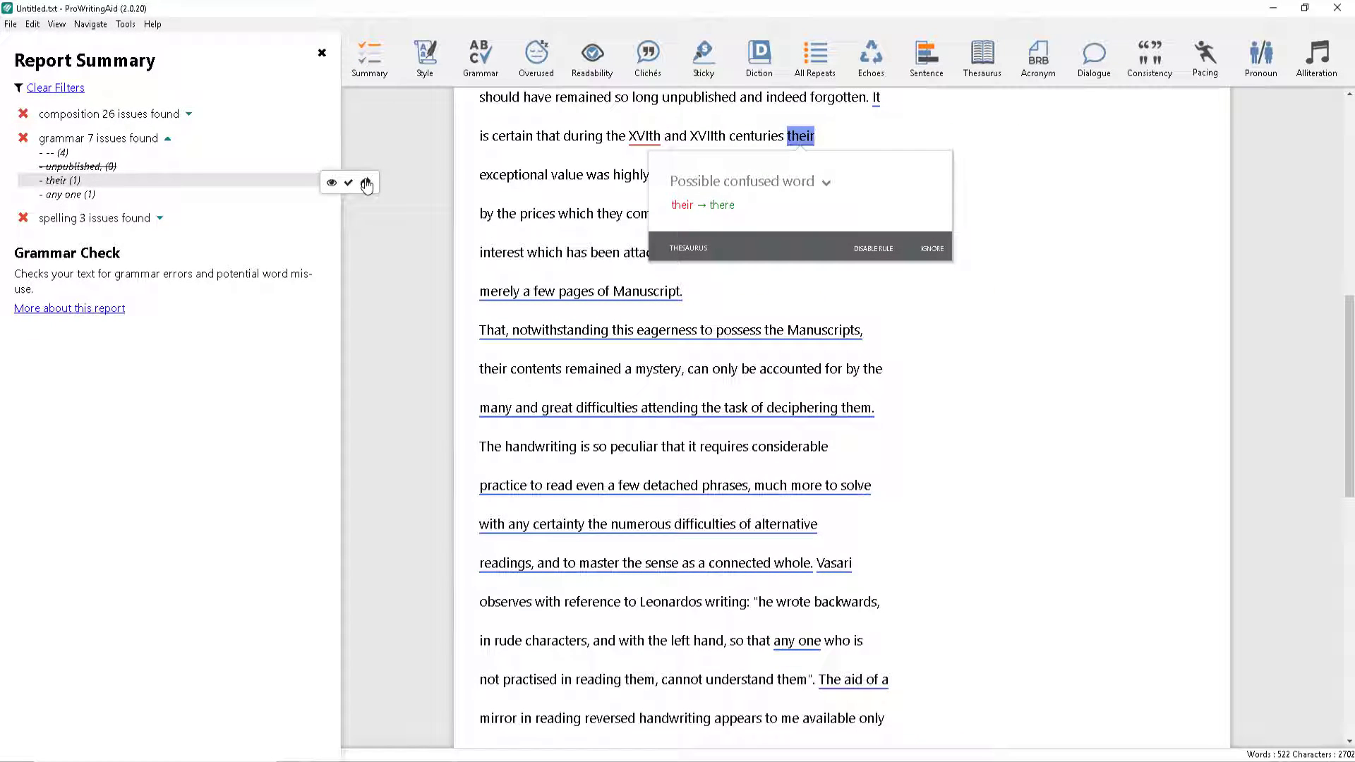
{"action": "left_click", "coordinate": [366, 184]}
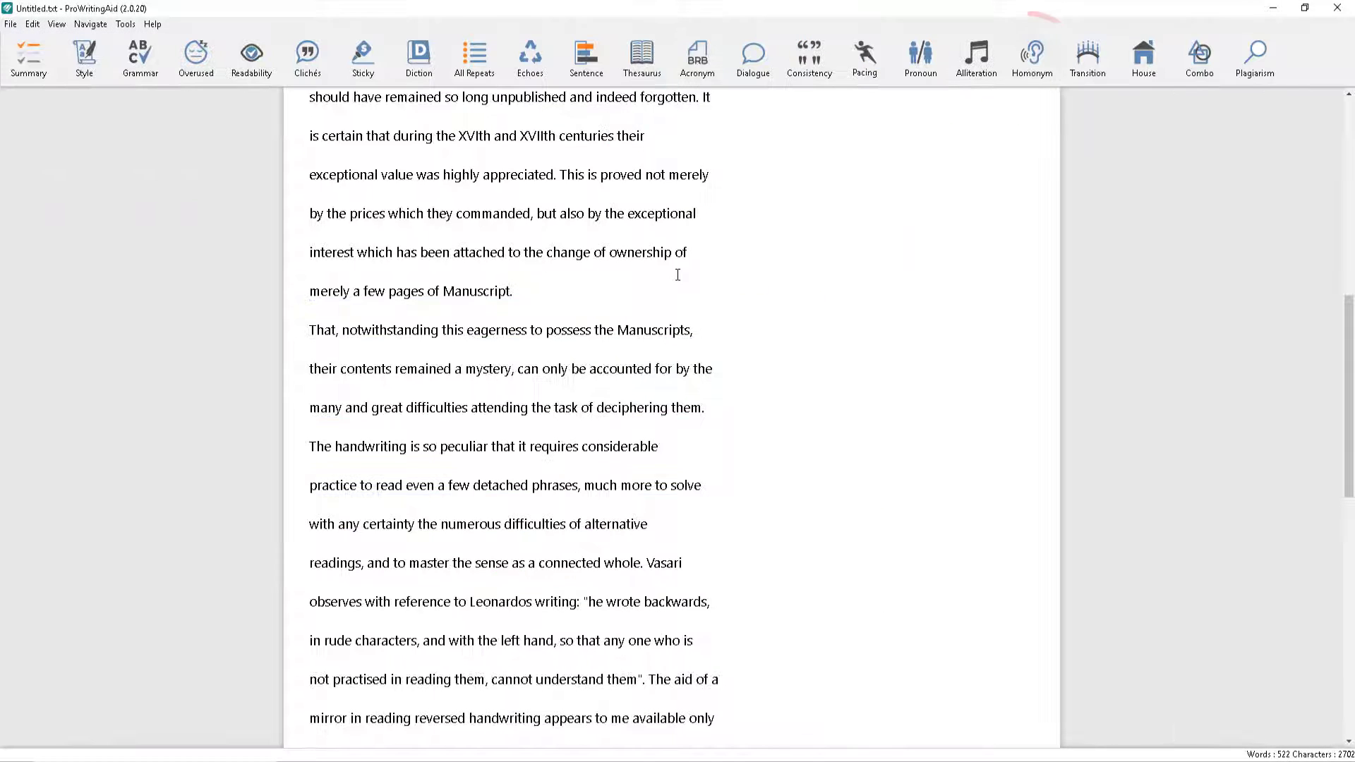
{"action": "left_click", "coordinate": [1035, 55]}
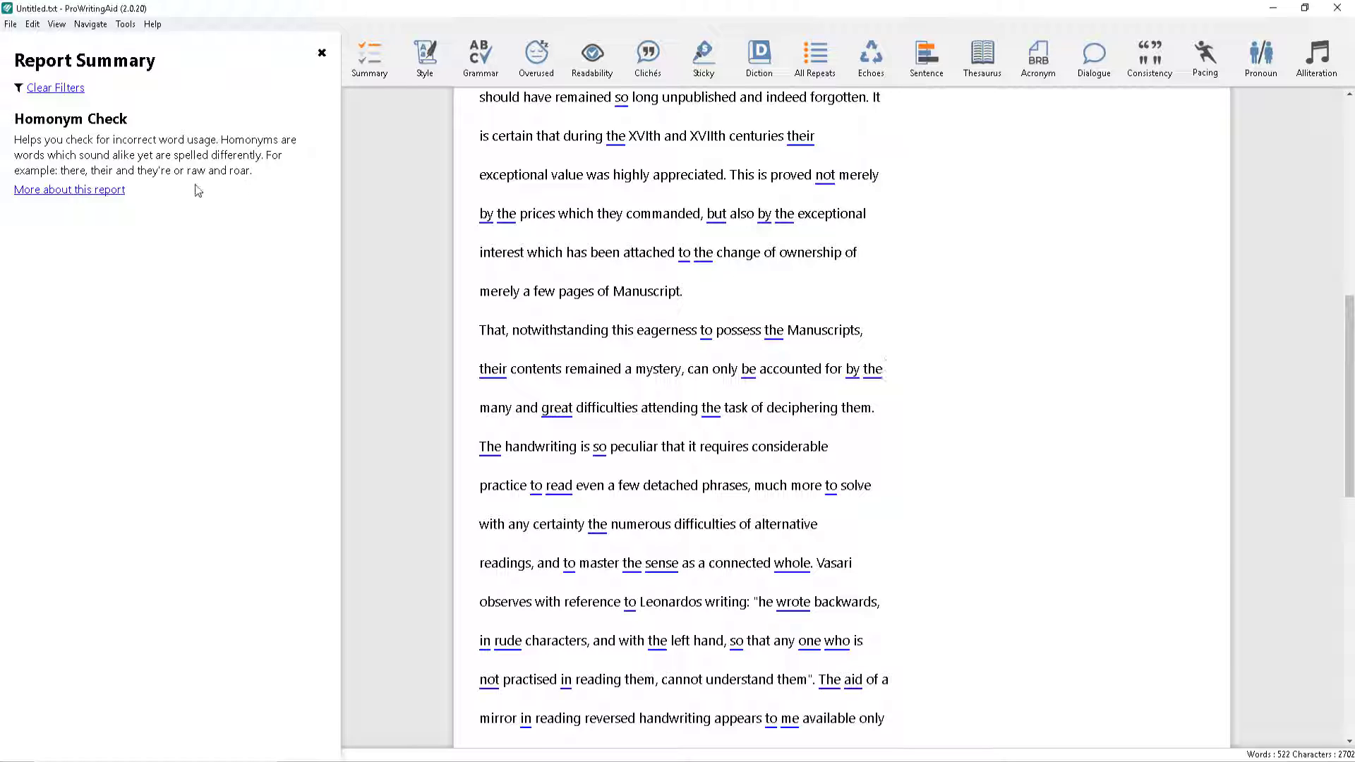
{"action": "left_click", "coordinate": [322, 53]}
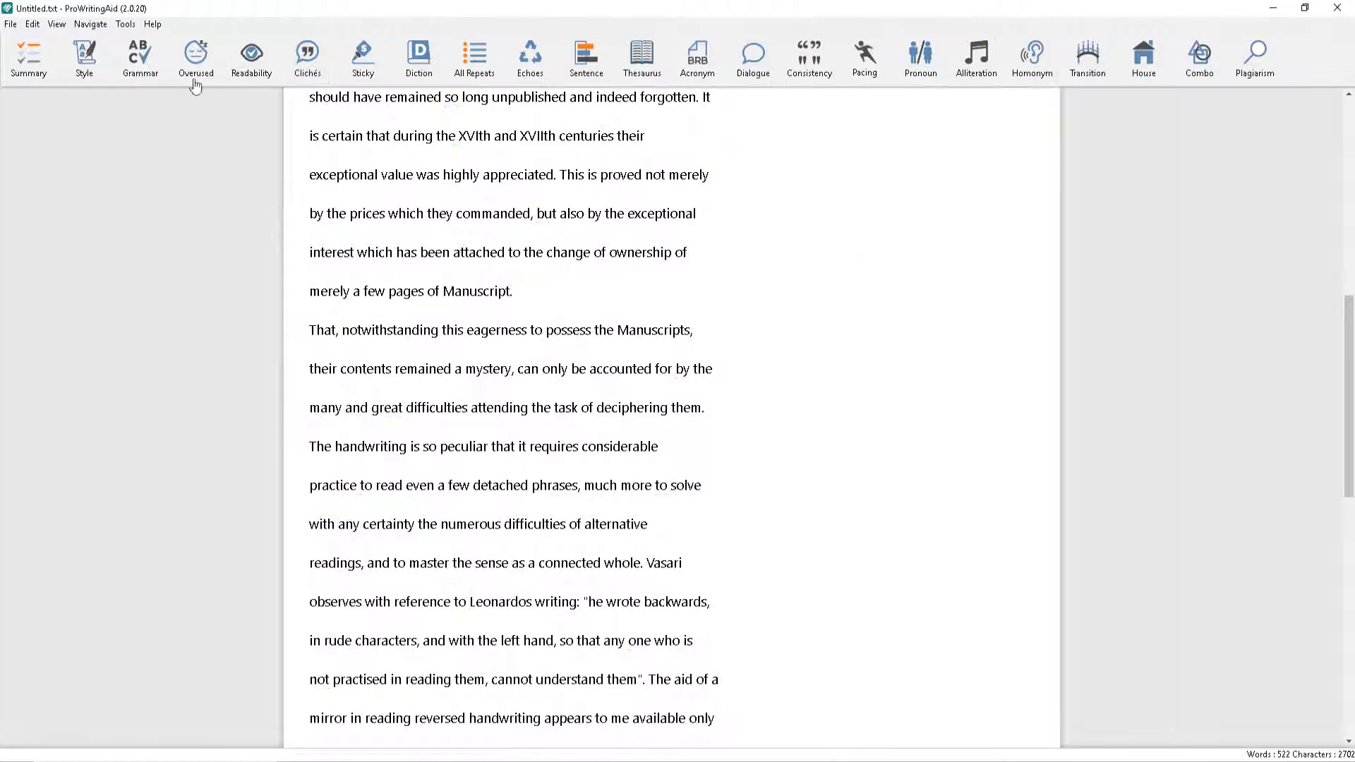
Step: Run the Grammar report again, go to the confused word issue "any one" and replace it with "anyone"
{"action": "left_click", "coordinate": [150, 64]}
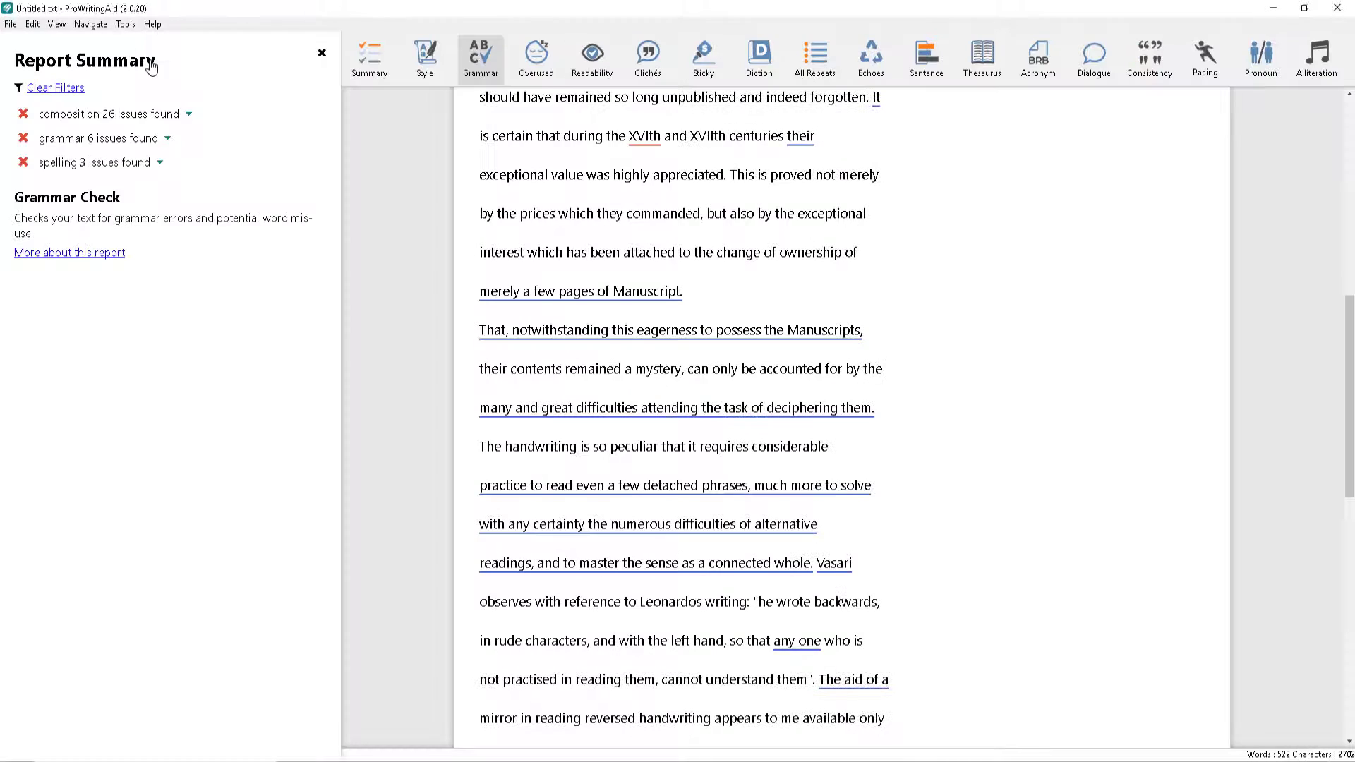
{"action": "left_click", "coordinate": [156, 139]}
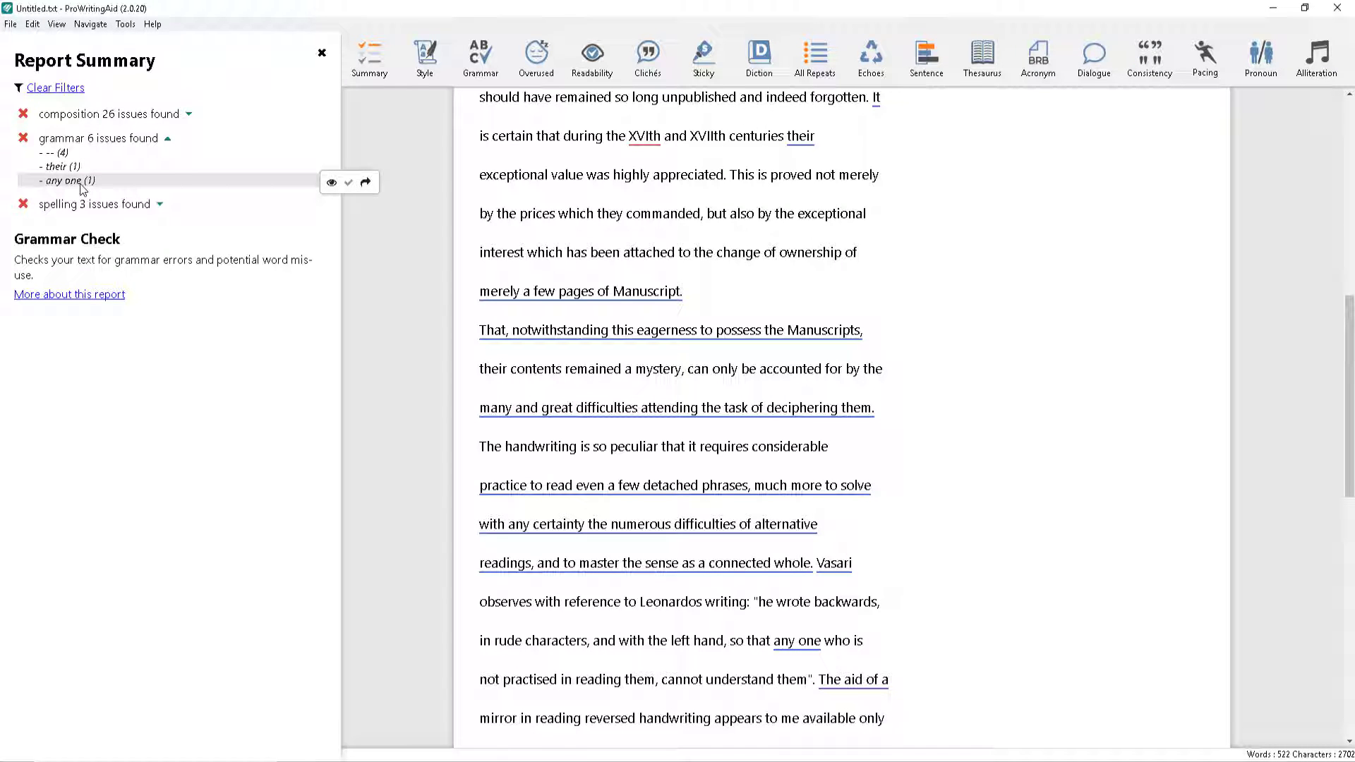
{"action": "left_click", "coordinate": [366, 183]}
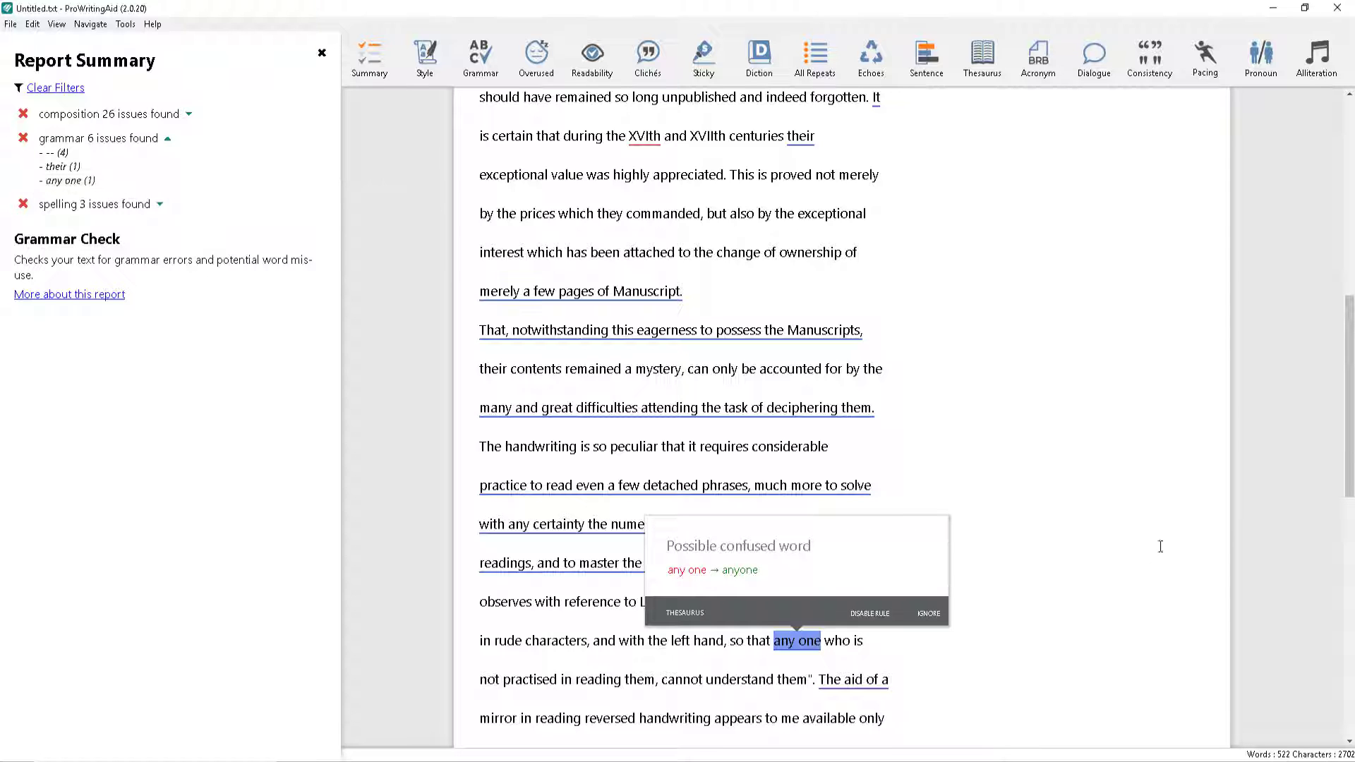
{"action": "left_click", "coordinate": [1033, 660]}
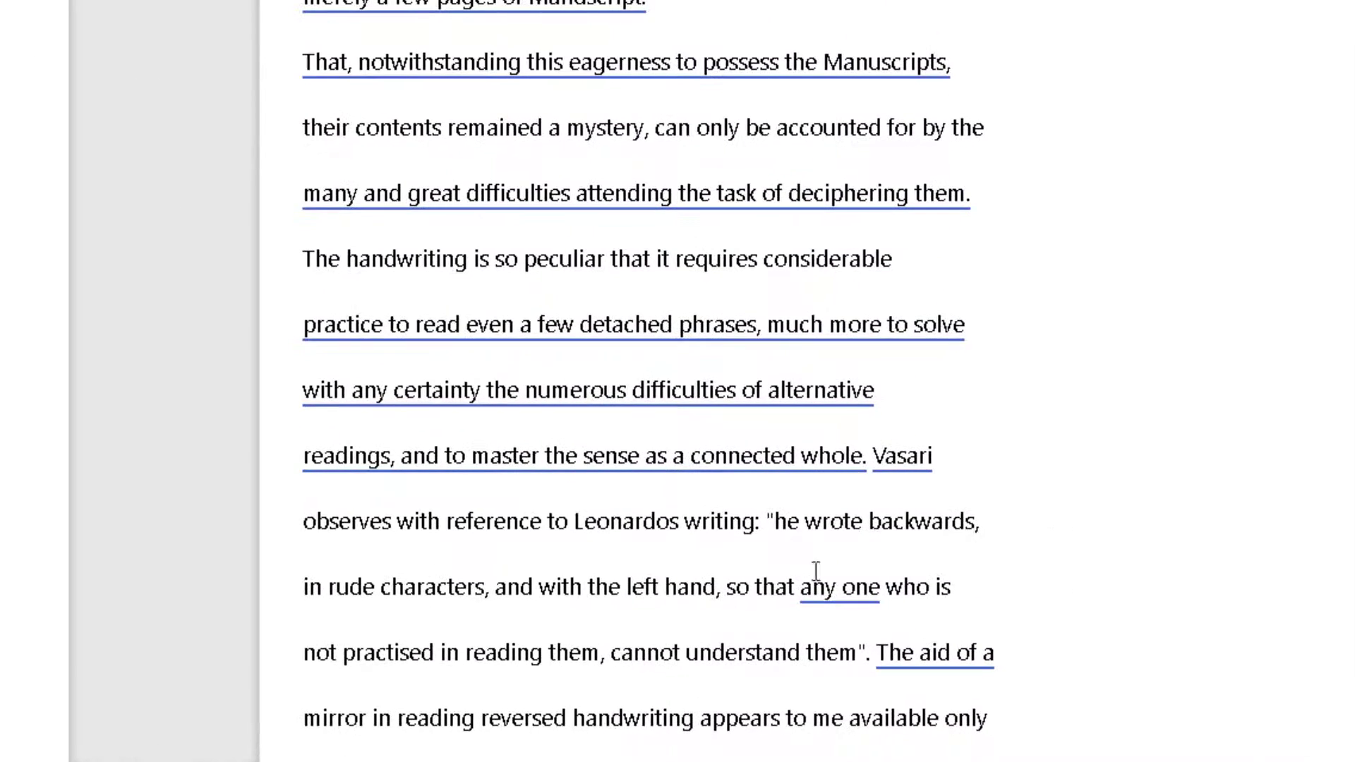
{"action": "mouse_move", "coordinate": [797, 650]}
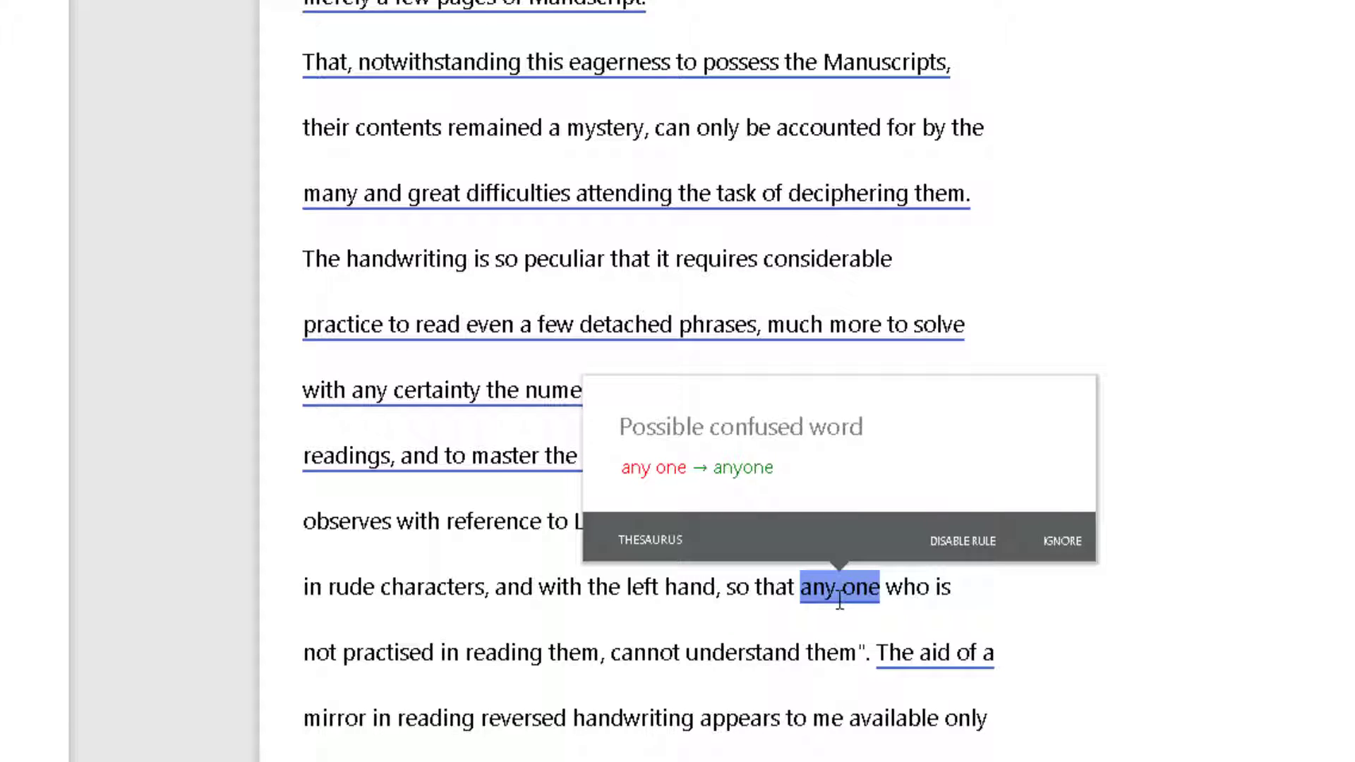
{"action": "left_click", "coordinate": [748, 467]}
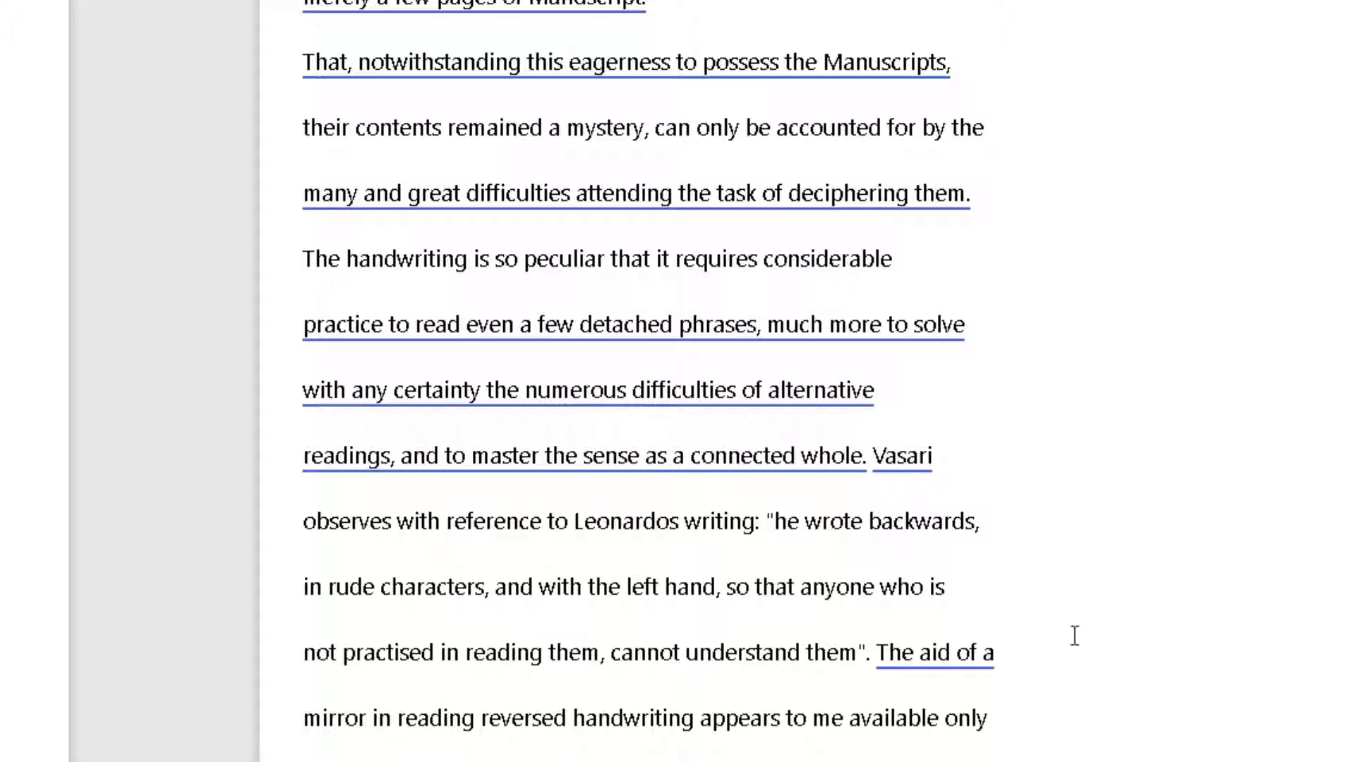
Step: Inspect the composition suggestions on the underlined lines about deciphering the manuscripts, then close the Grammar report
{"action": "mouse_move", "coordinate": [766, 388]}
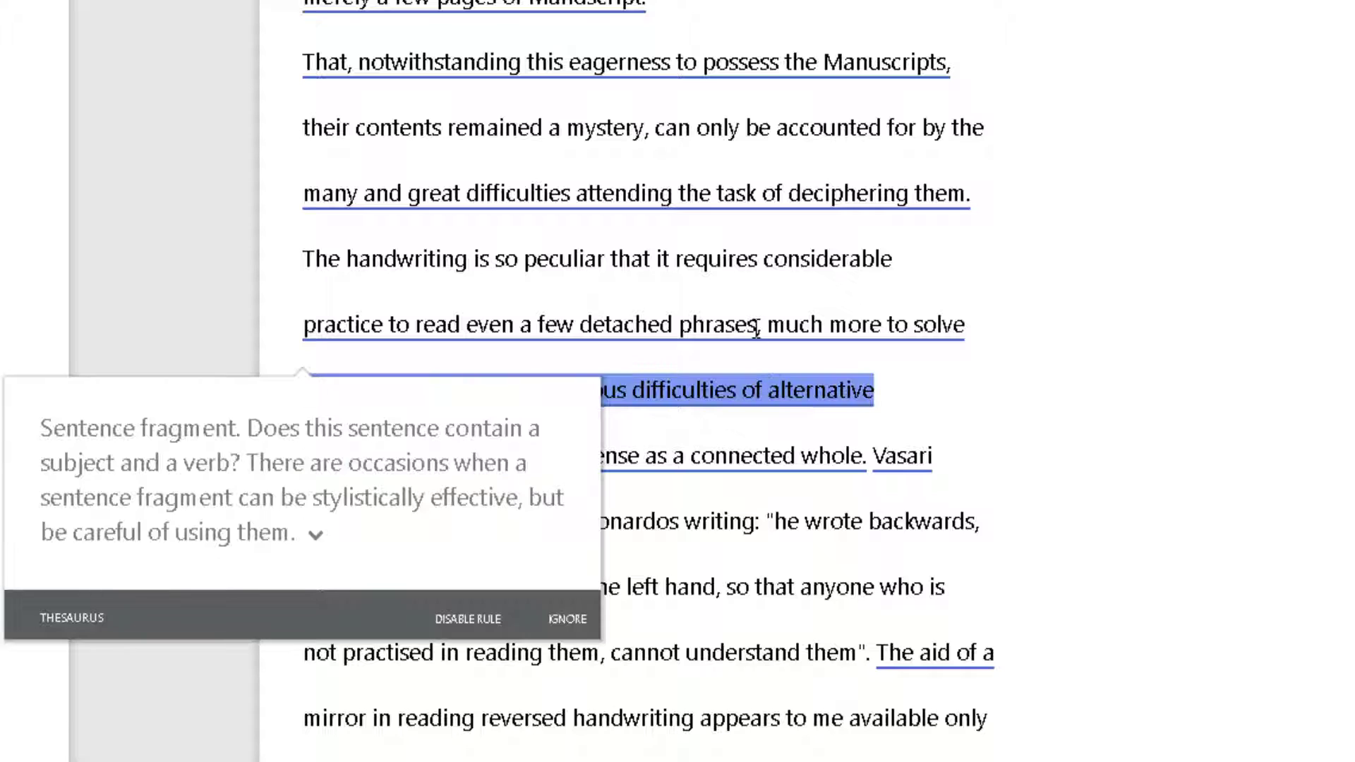
{"action": "mouse_move", "coordinate": [742, 195]}
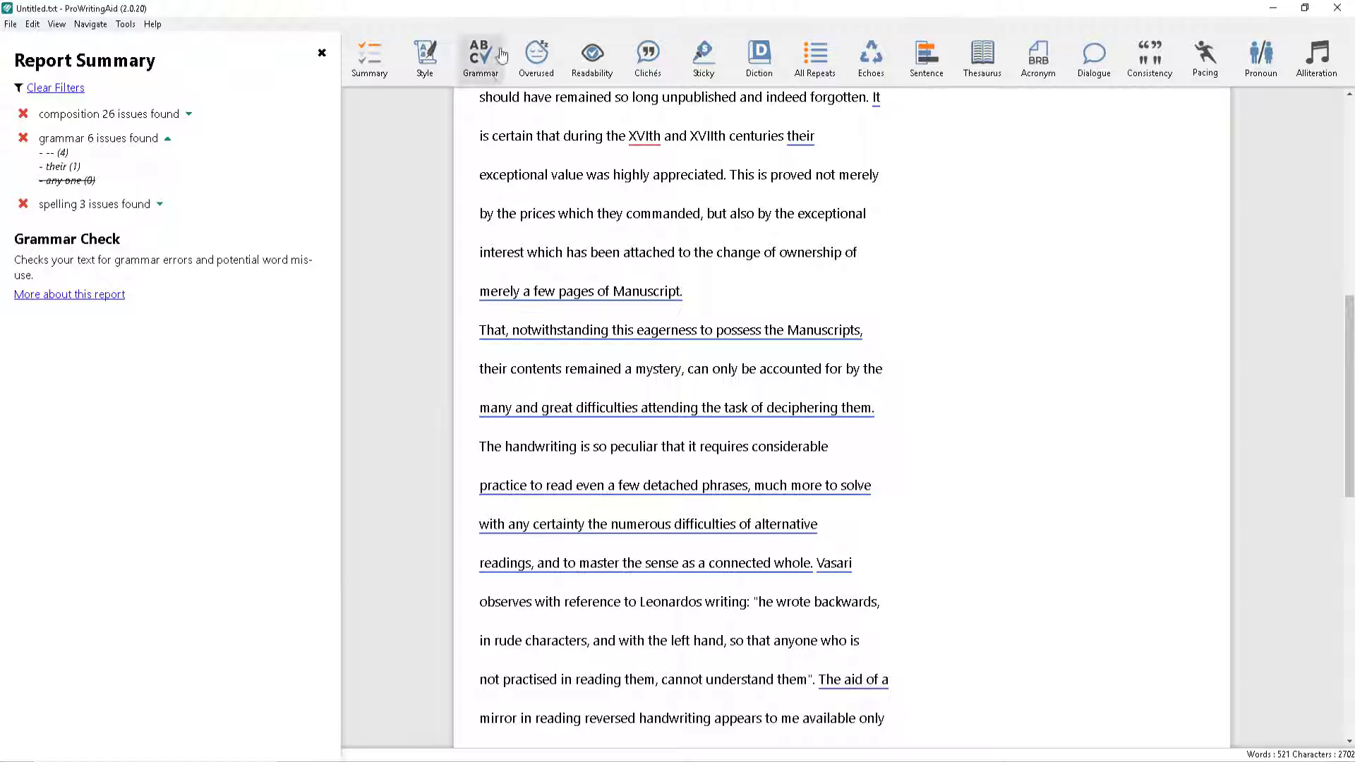
{"action": "left_click", "coordinate": [321, 53]}
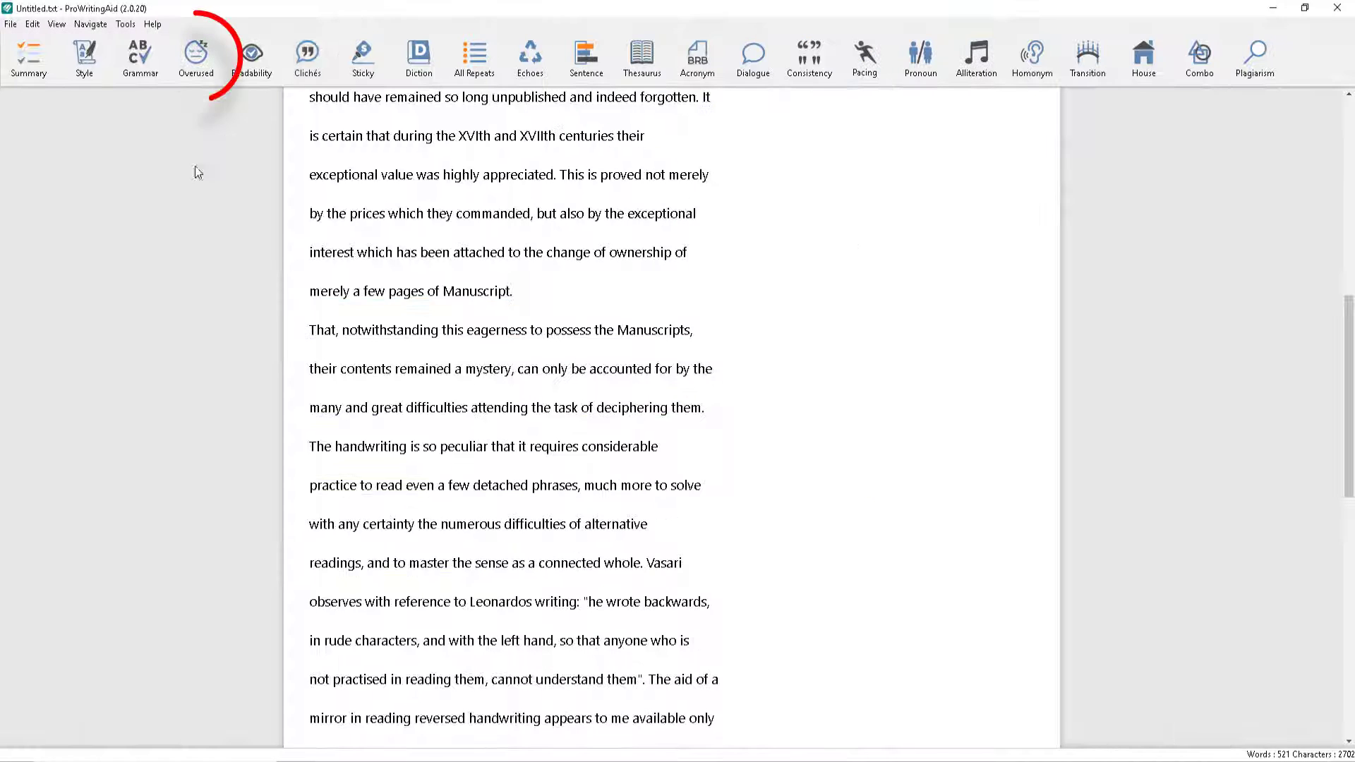
Step: Run the Overused report, step through several occurrences of "that" in the text and close the report
{"action": "left_click", "coordinate": [196, 56]}
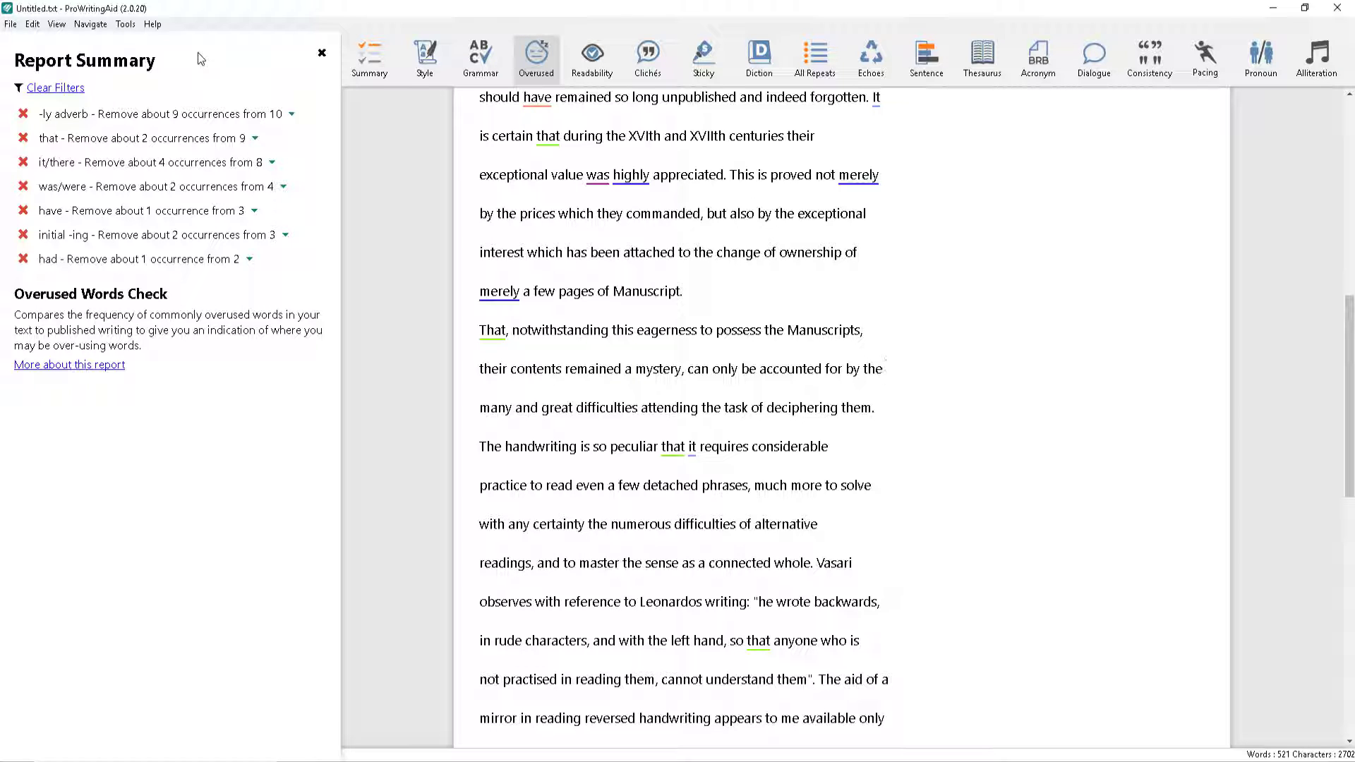
{"action": "left_click", "coordinate": [194, 141]}
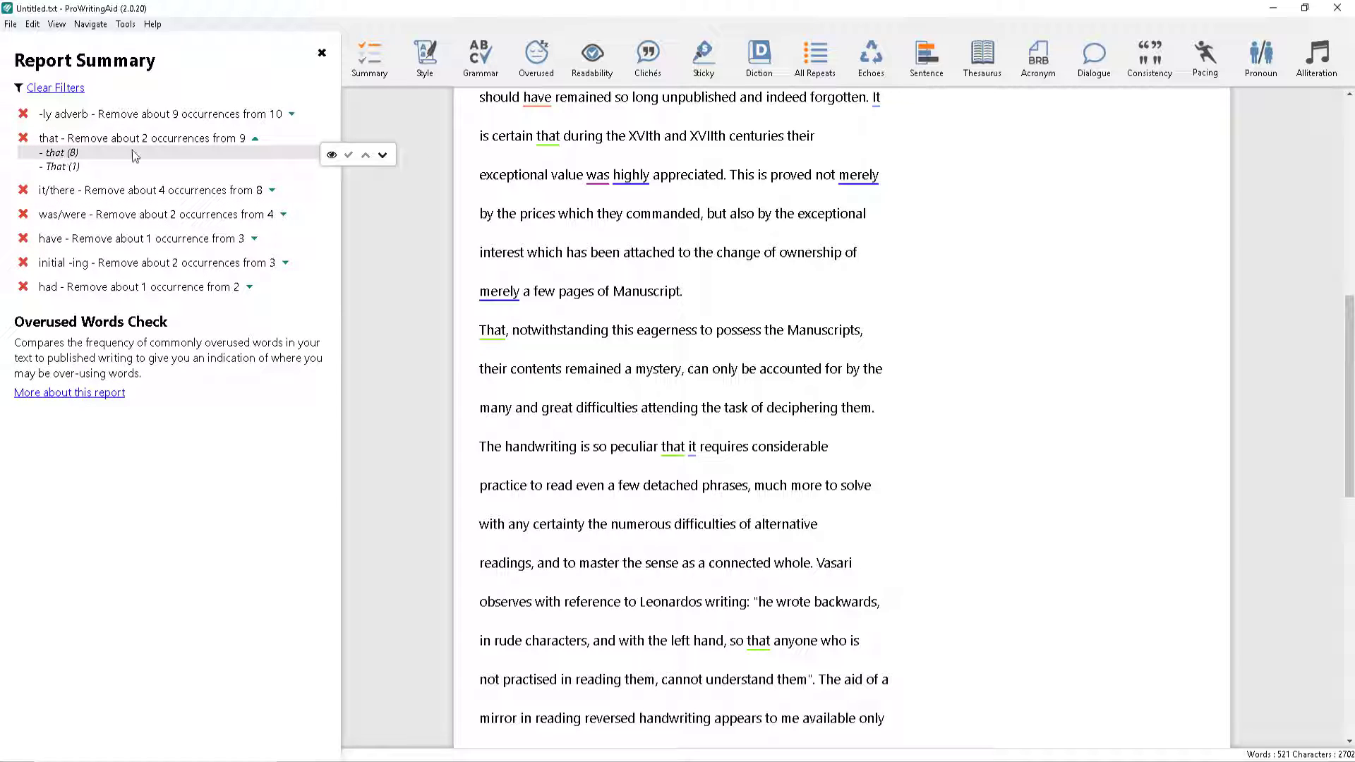
{"action": "left_click", "coordinate": [382, 155]}
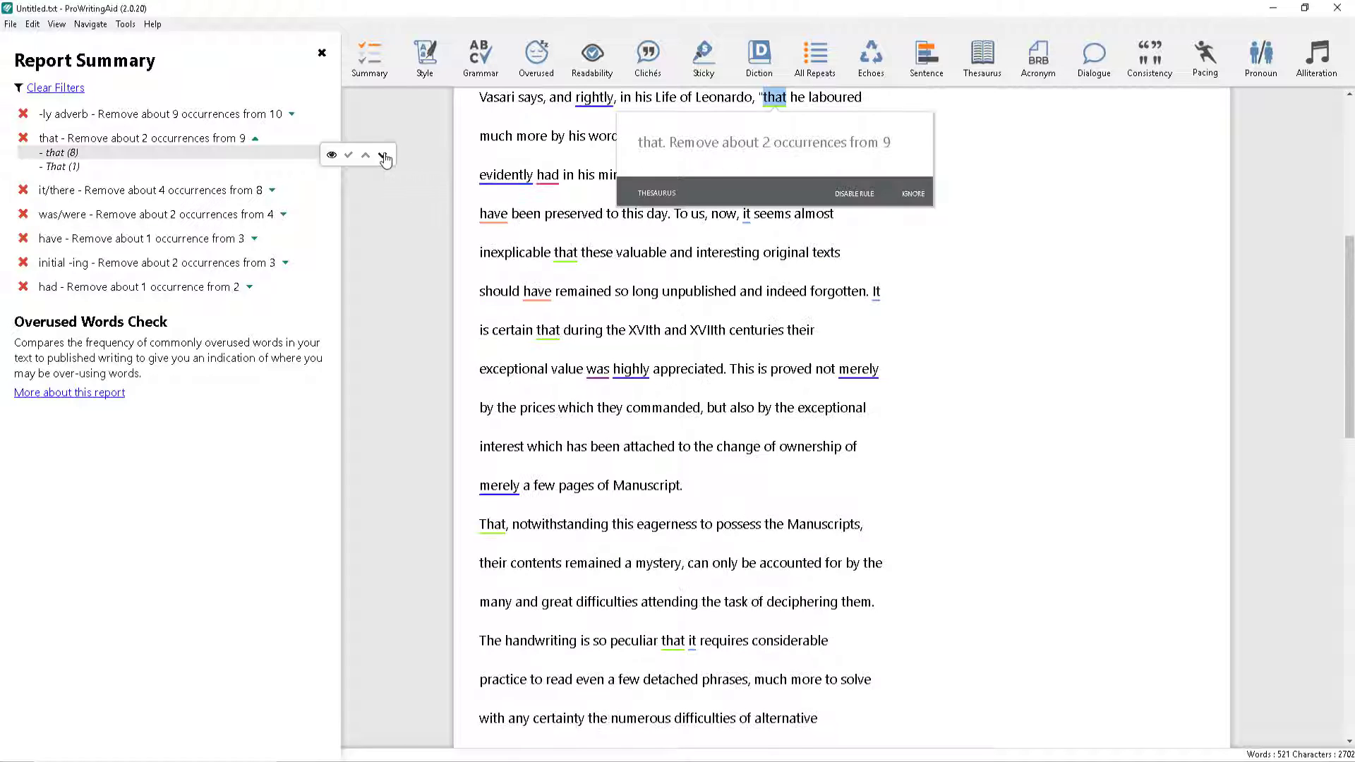
{"action": "left_click", "coordinate": [382, 155]}
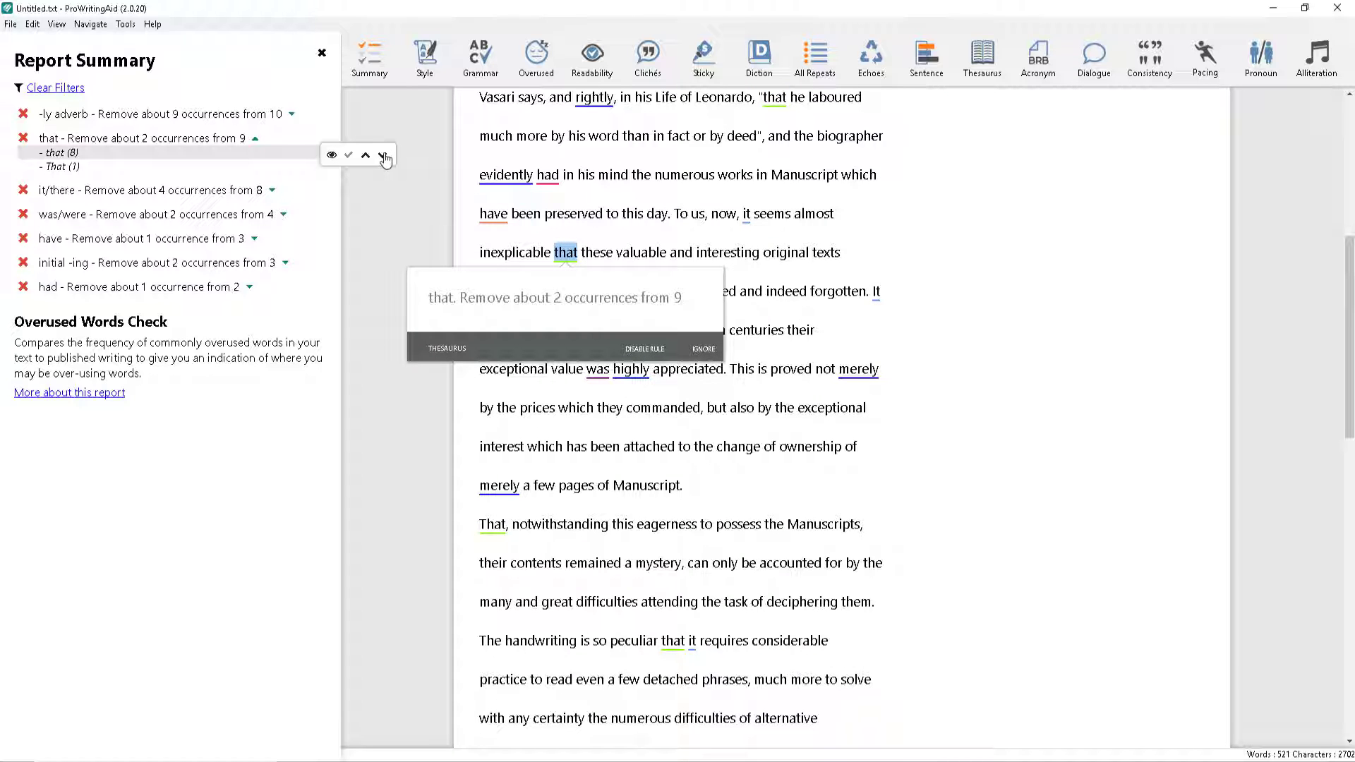
{"action": "left_click", "coordinate": [382, 155]}
{"action": "left_click", "coordinate": [382, 156]}
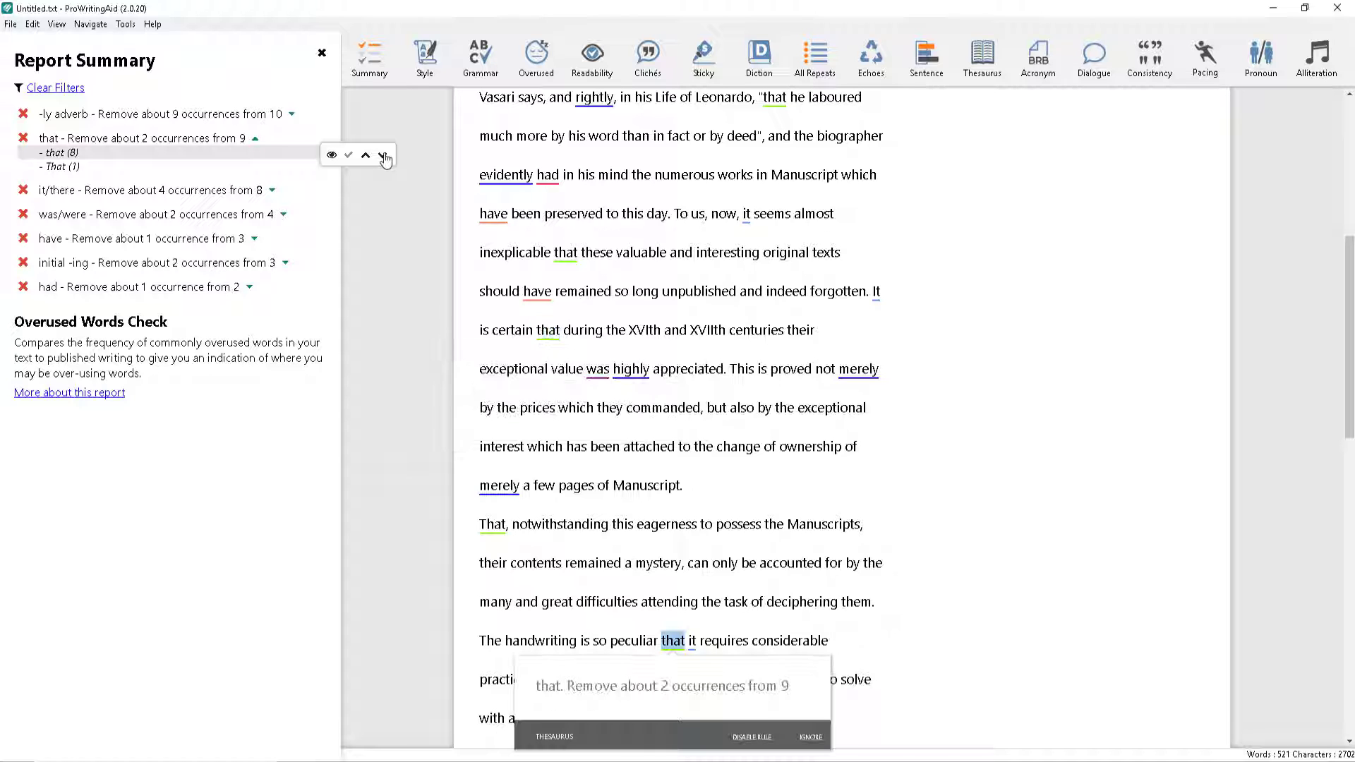
{"action": "left_click", "coordinate": [322, 53]}
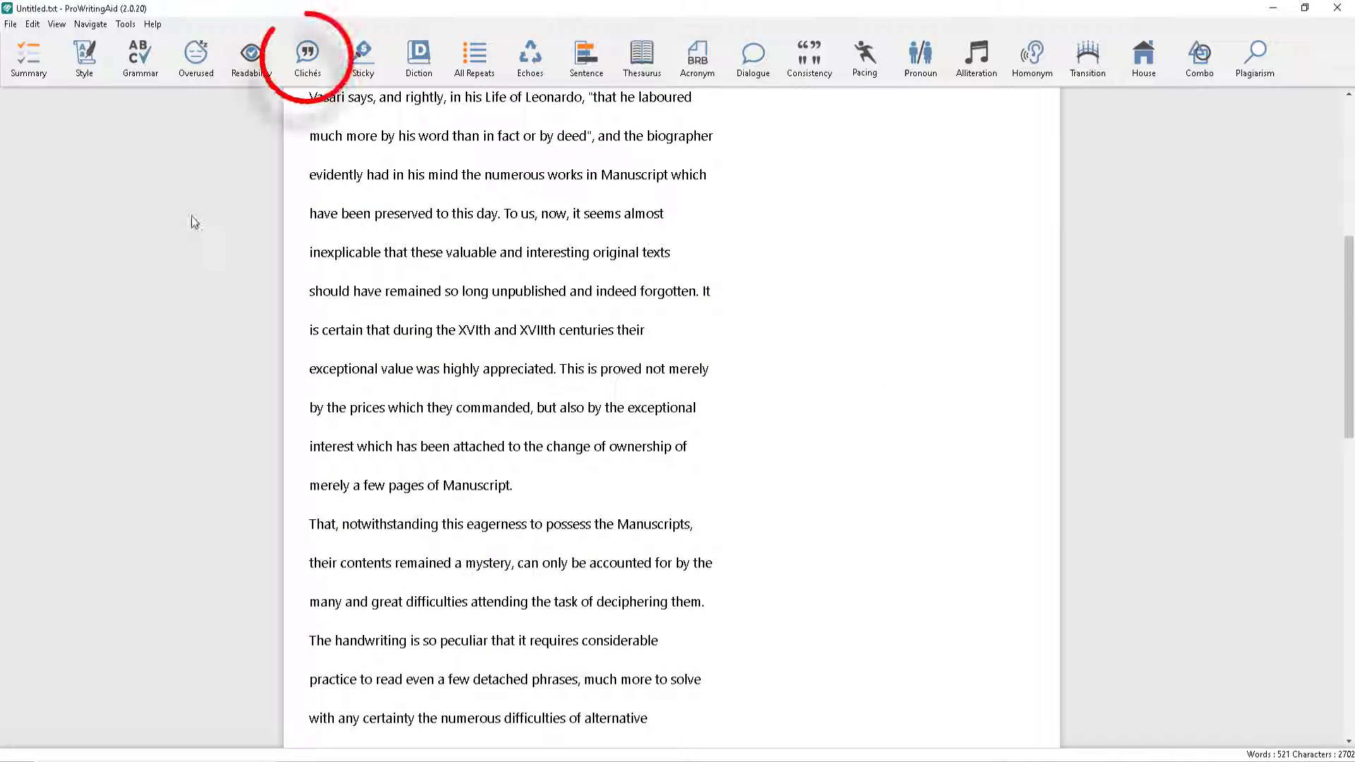
Step: Run and close the Clichés report, then run the Echoes report and examine the close repeats of "exceptional" and "merely"
{"action": "left_click", "coordinate": [306, 59]}
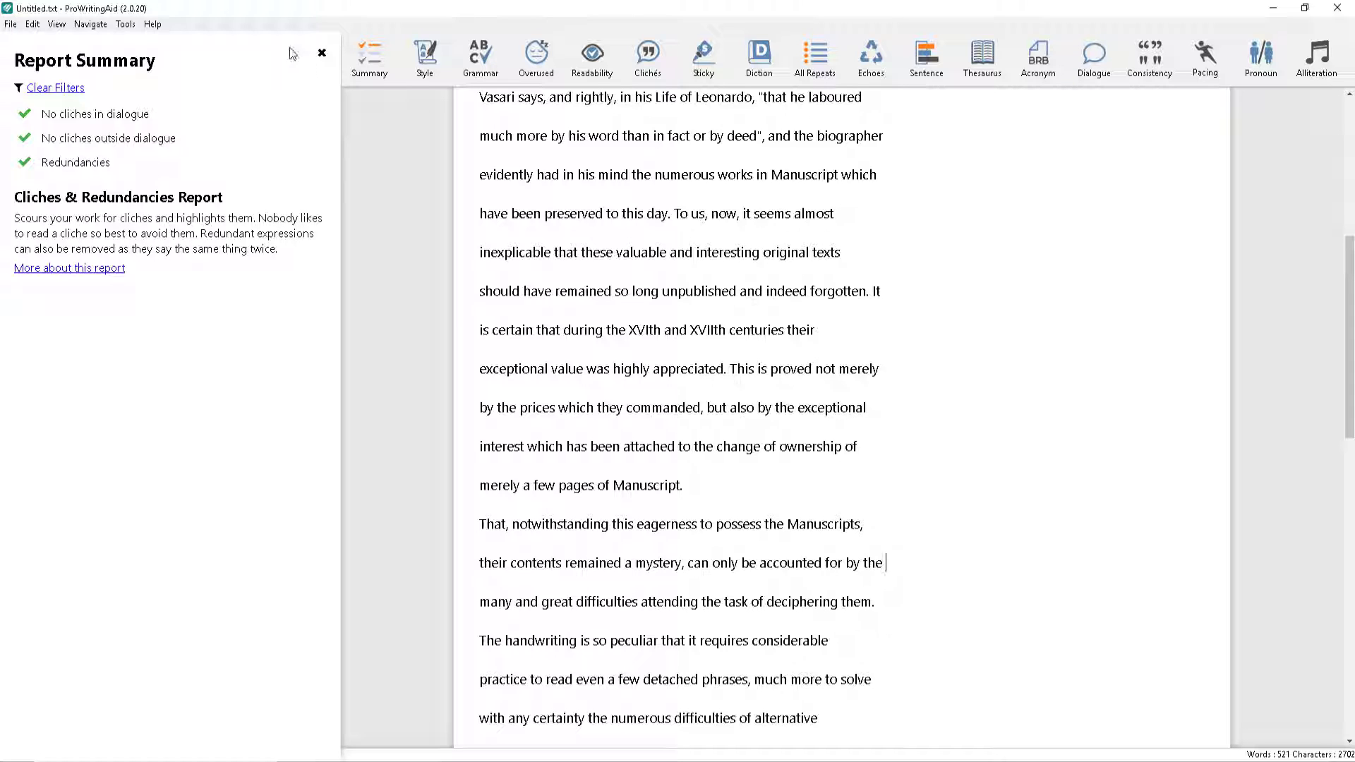
{"action": "left_click", "coordinate": [322, 52]}
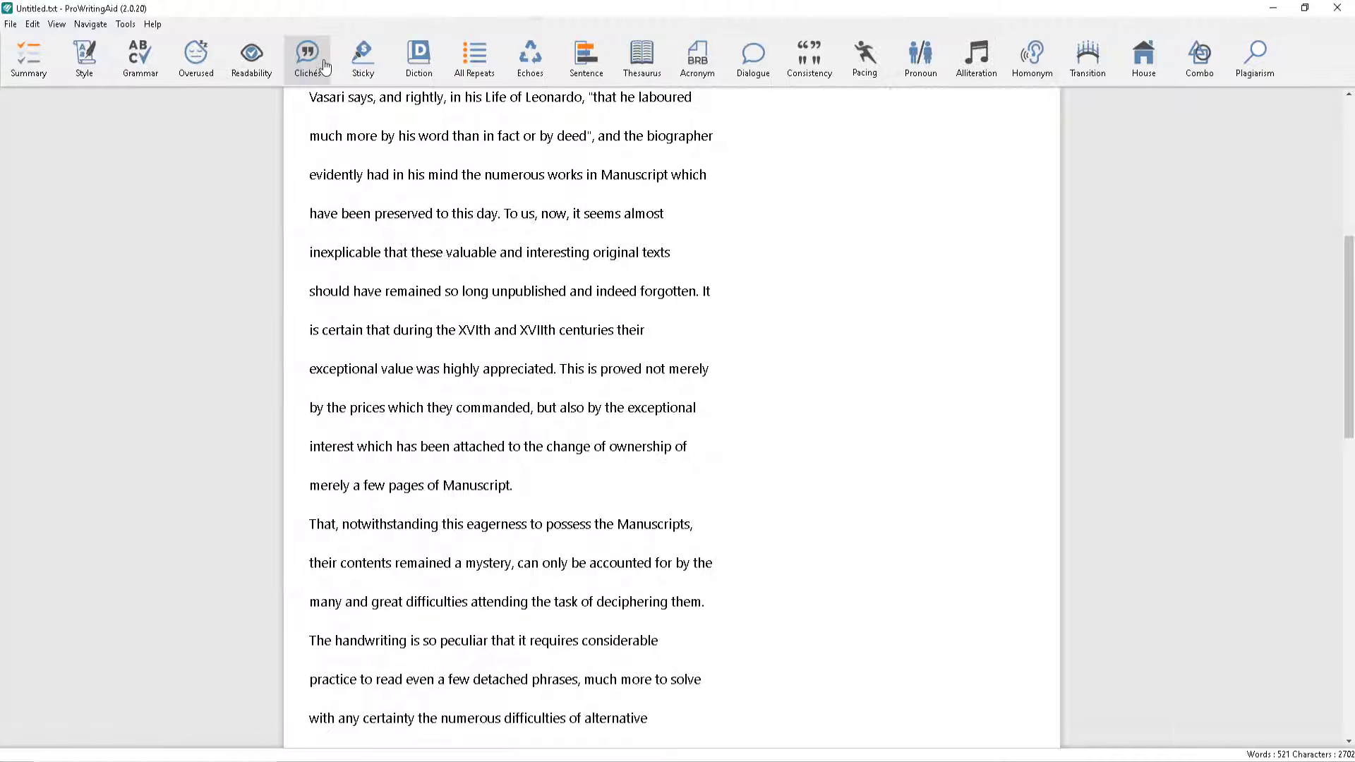
{"action": "left_click", "coordinate": [527, 57]}
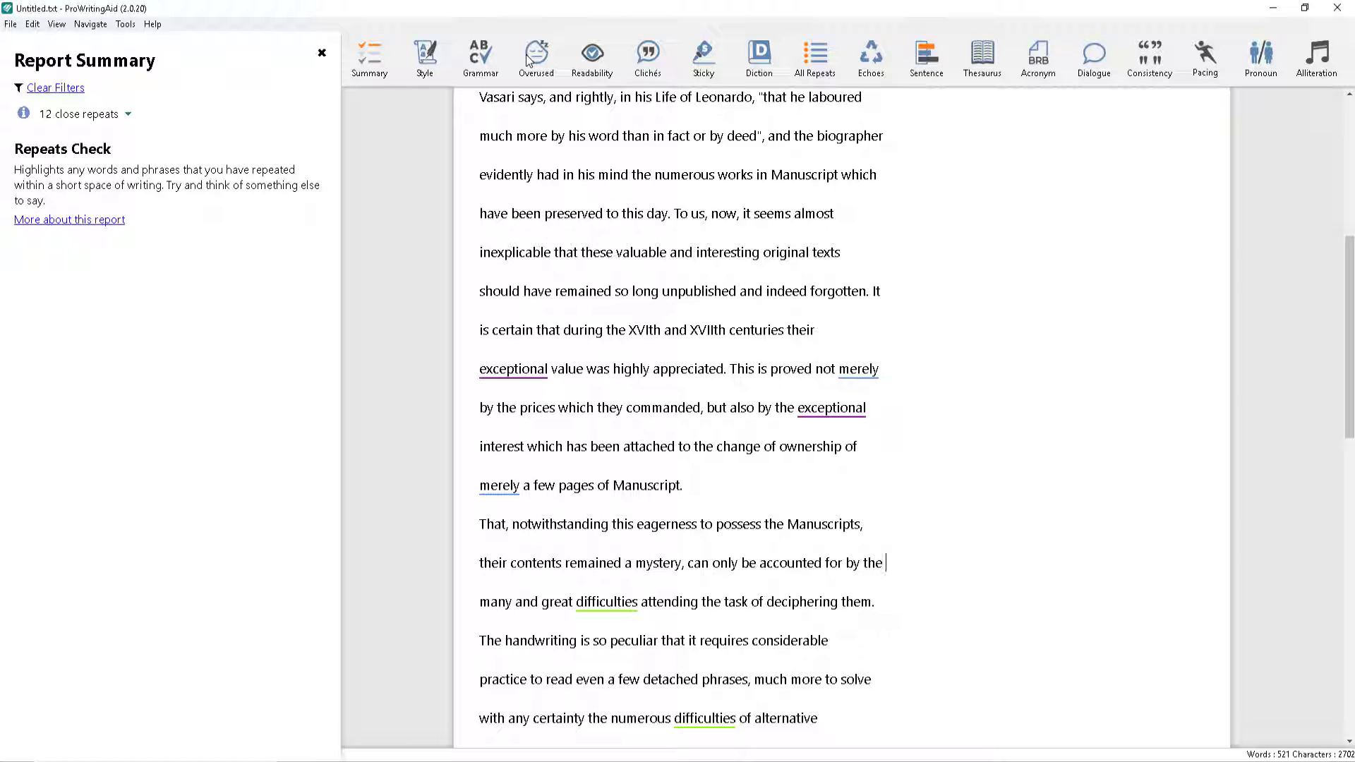
{"action": "left_click_drag", "start_coordinate": [549, 368], "coordinate": [479, 369]}
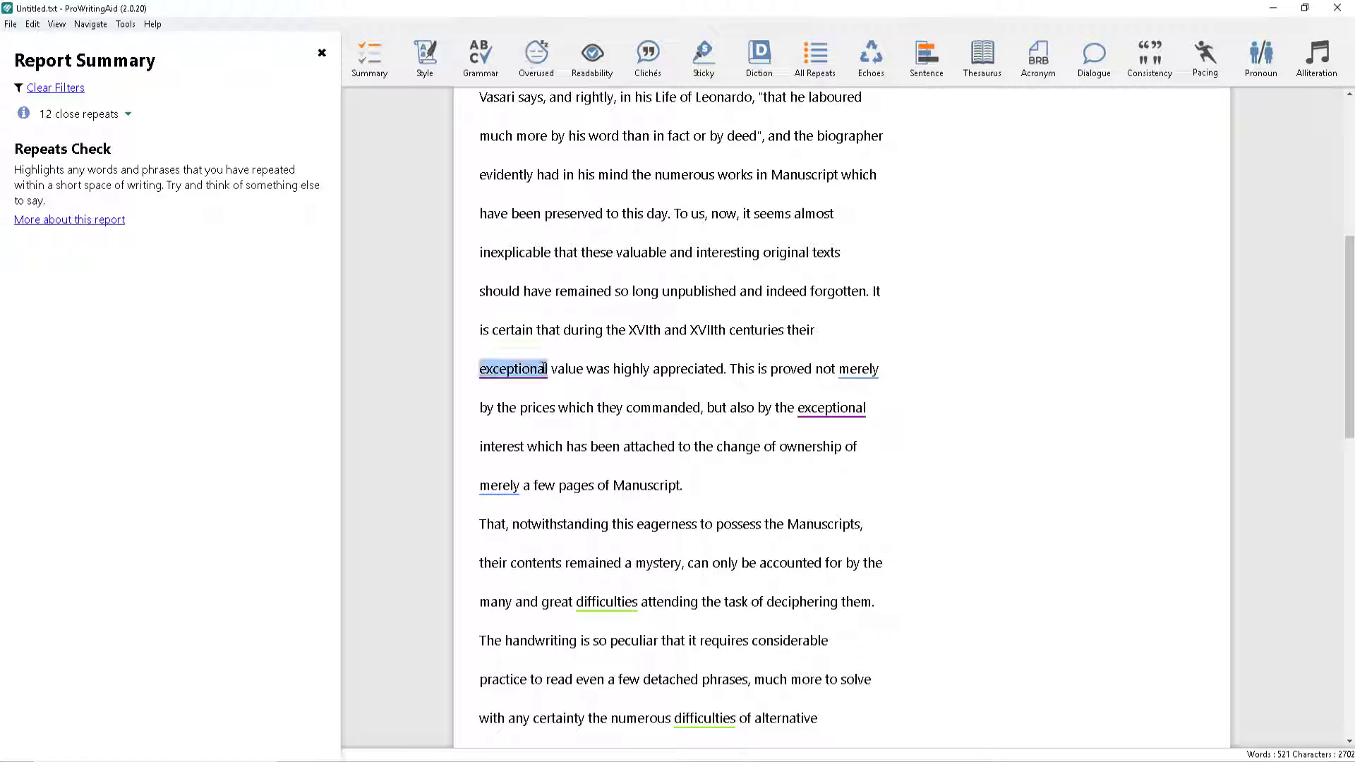
{"action": "double_click", "coordinate": [823, 410]}
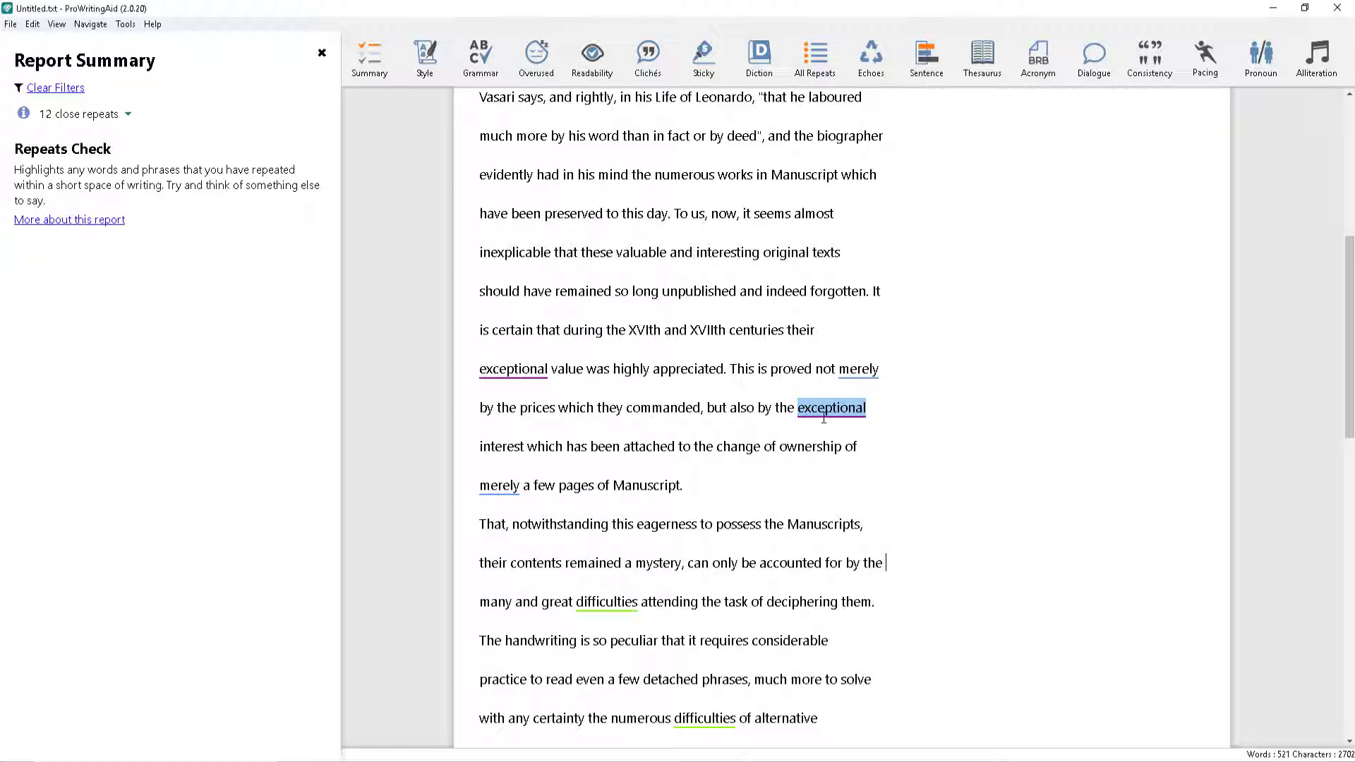
{"action": "left_click", "coordinate": [852, 384]}
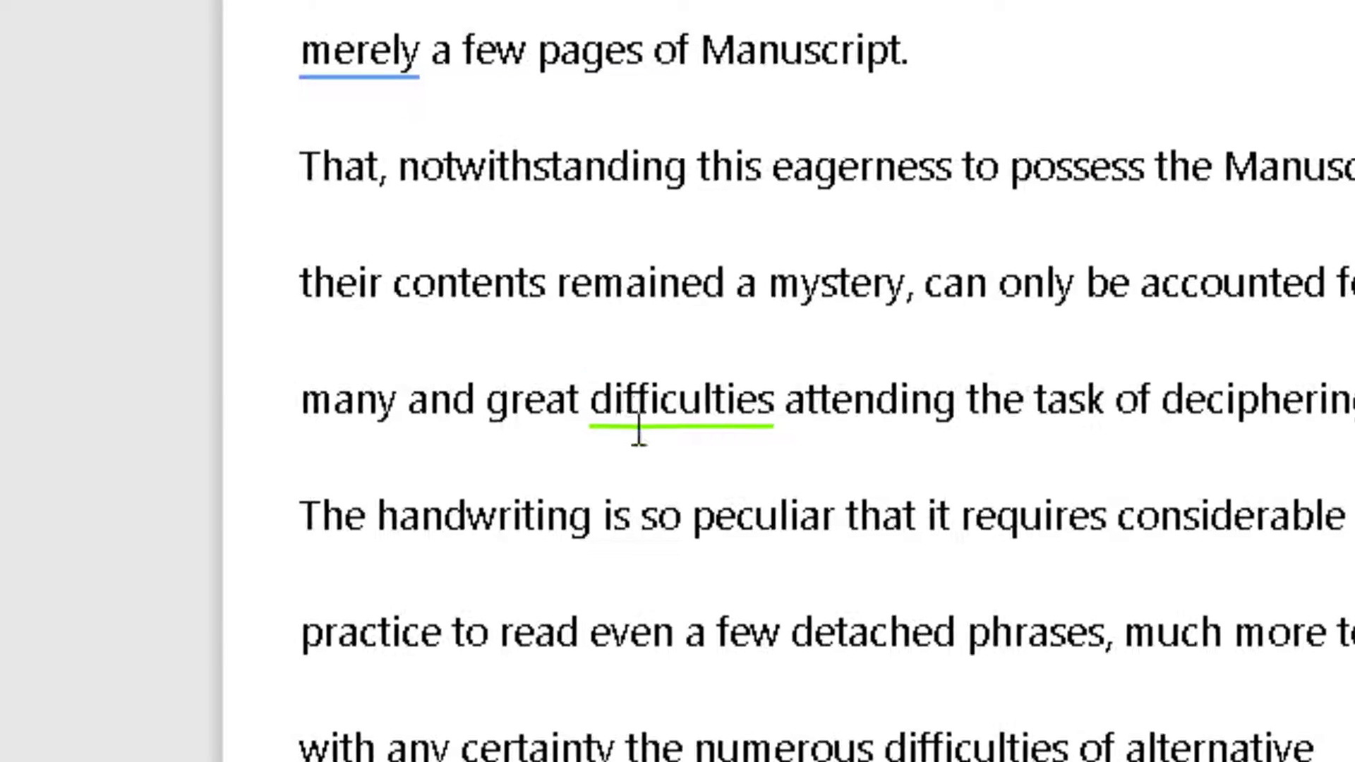
Step: Open the Word Explorer for the repeated word "difficulties", view its thesaurus synonyms and expand the Cliches section
{"action": "double_click", "coordinate": [664, 406]}
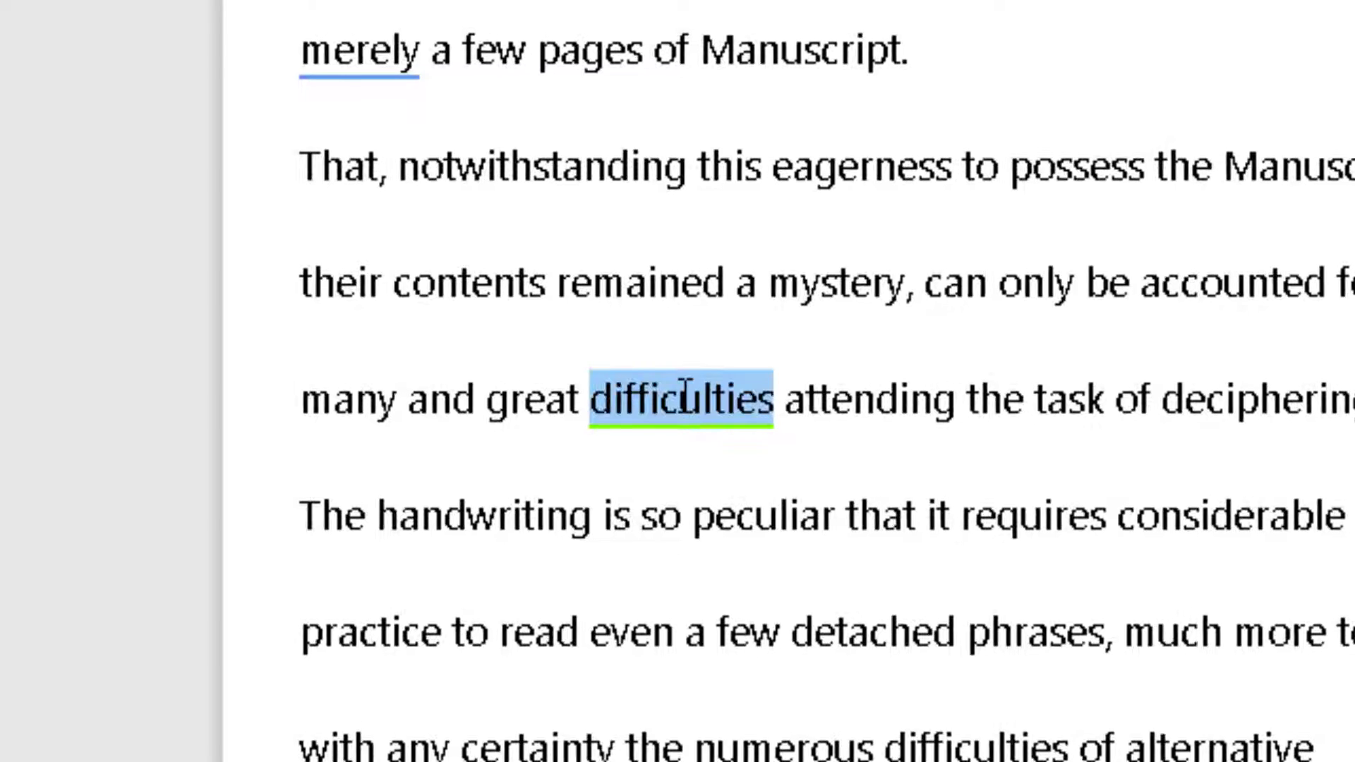
{"action": "right_click", "coordinate": [682, 392]}
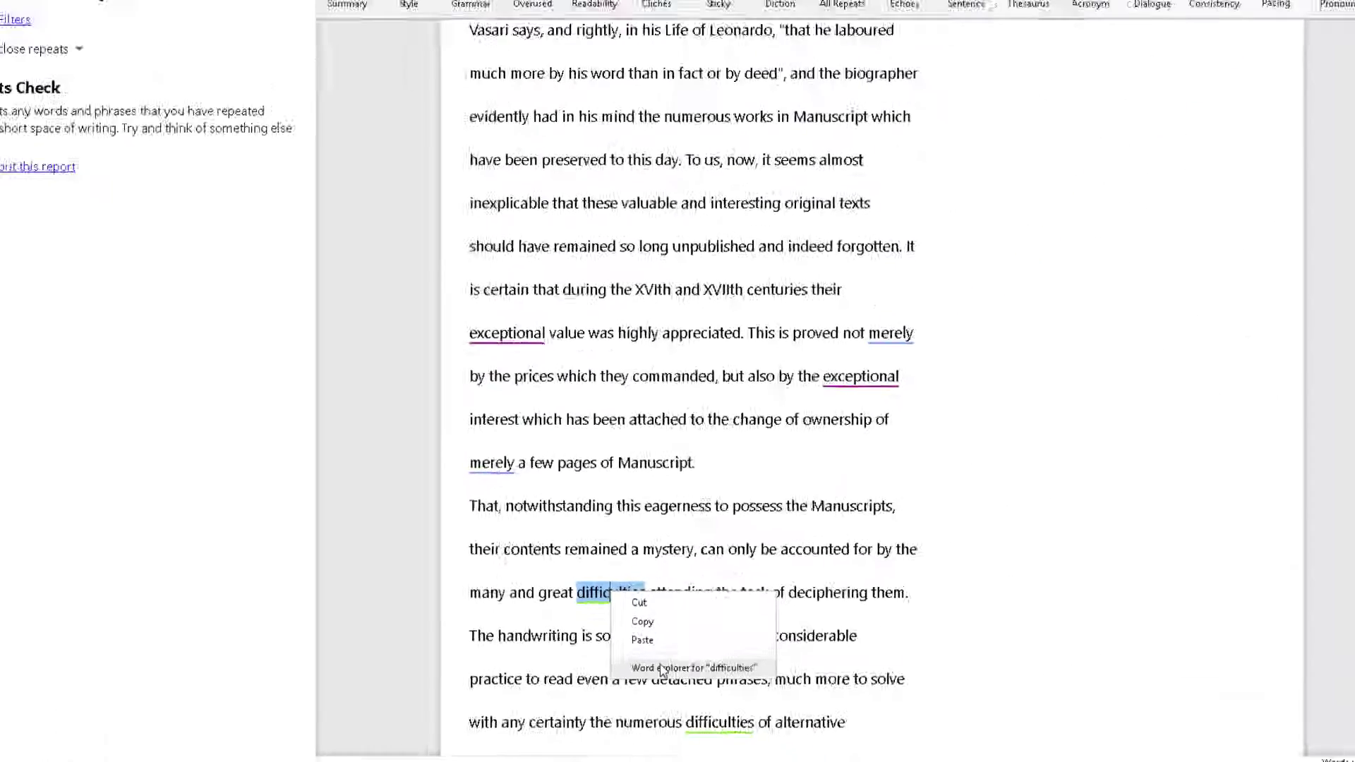
{"action": "left_click", "coordinate": [652, 672]}
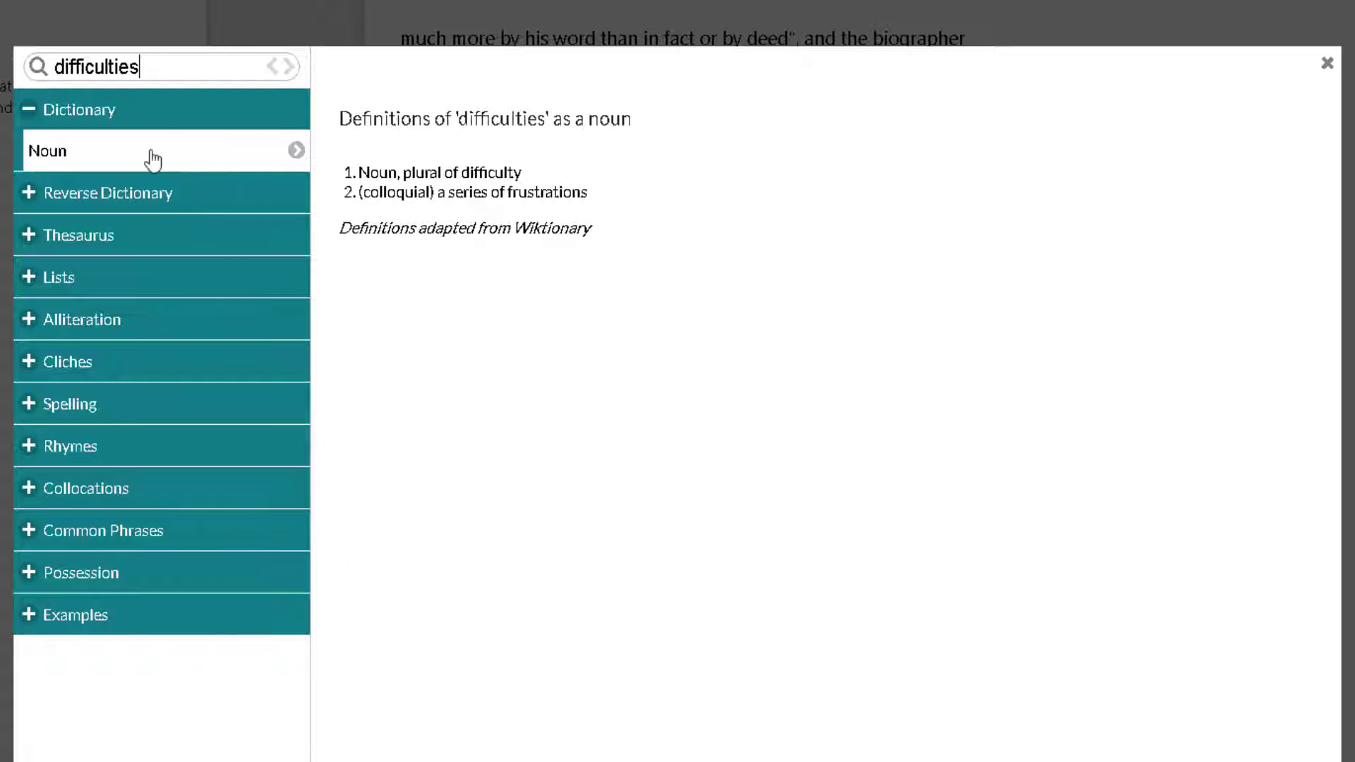
{"action": "left_click", "coordinate": [29, 243]}
{"action": "left_click", "coordinate": [64, 238]}
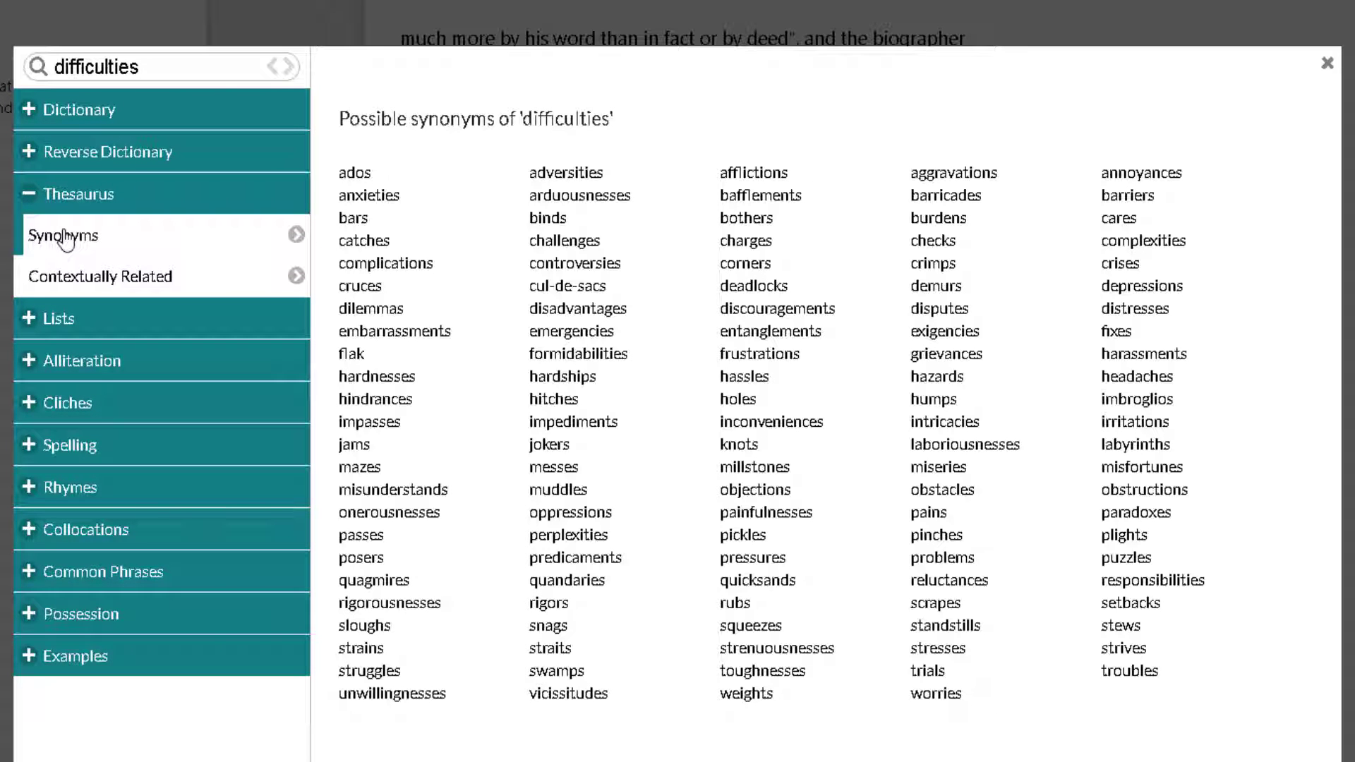
{"action": "left_click", "coordinate": [32, 404]}
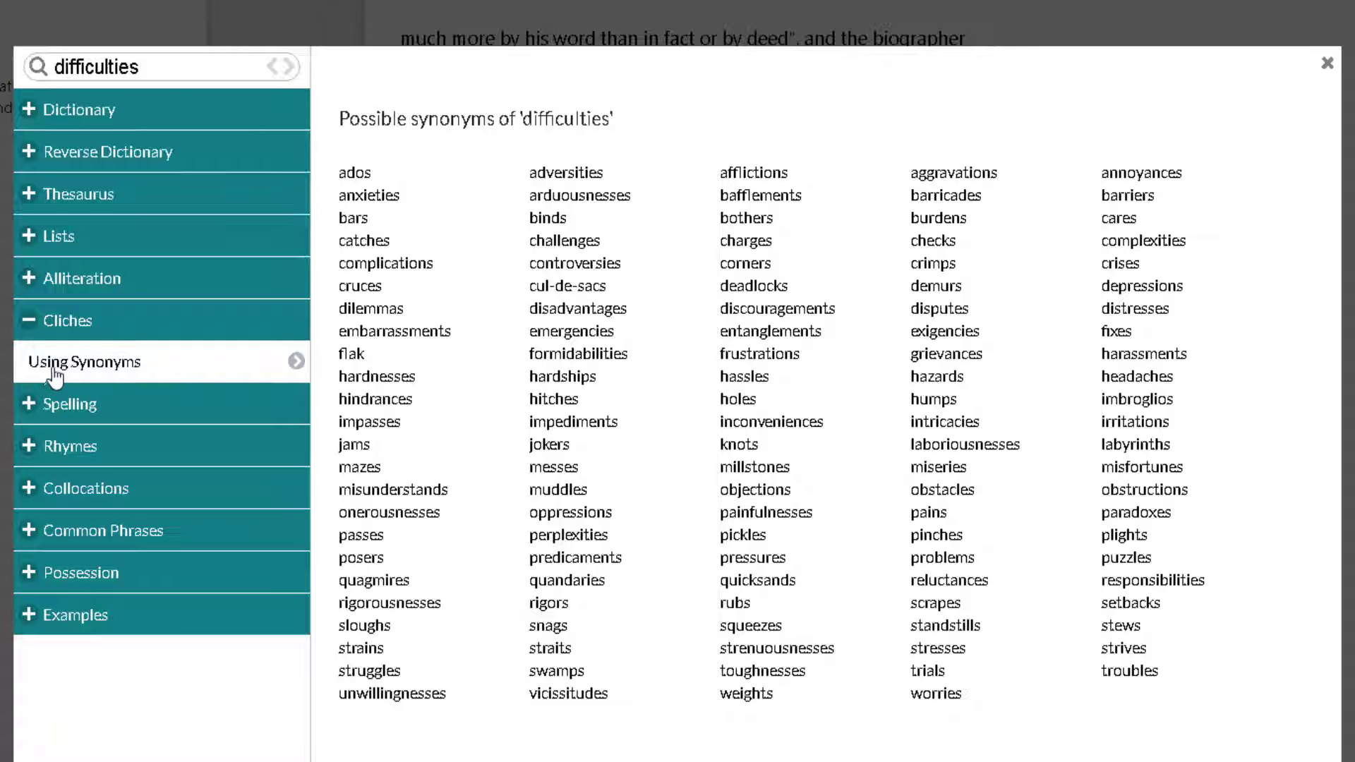
Step: View the clichés using synonyms and the common 2-word phrases for "difficulties" in the Word Explorer and close it
{"action": "left_click", "coordinate": [58, 372]}
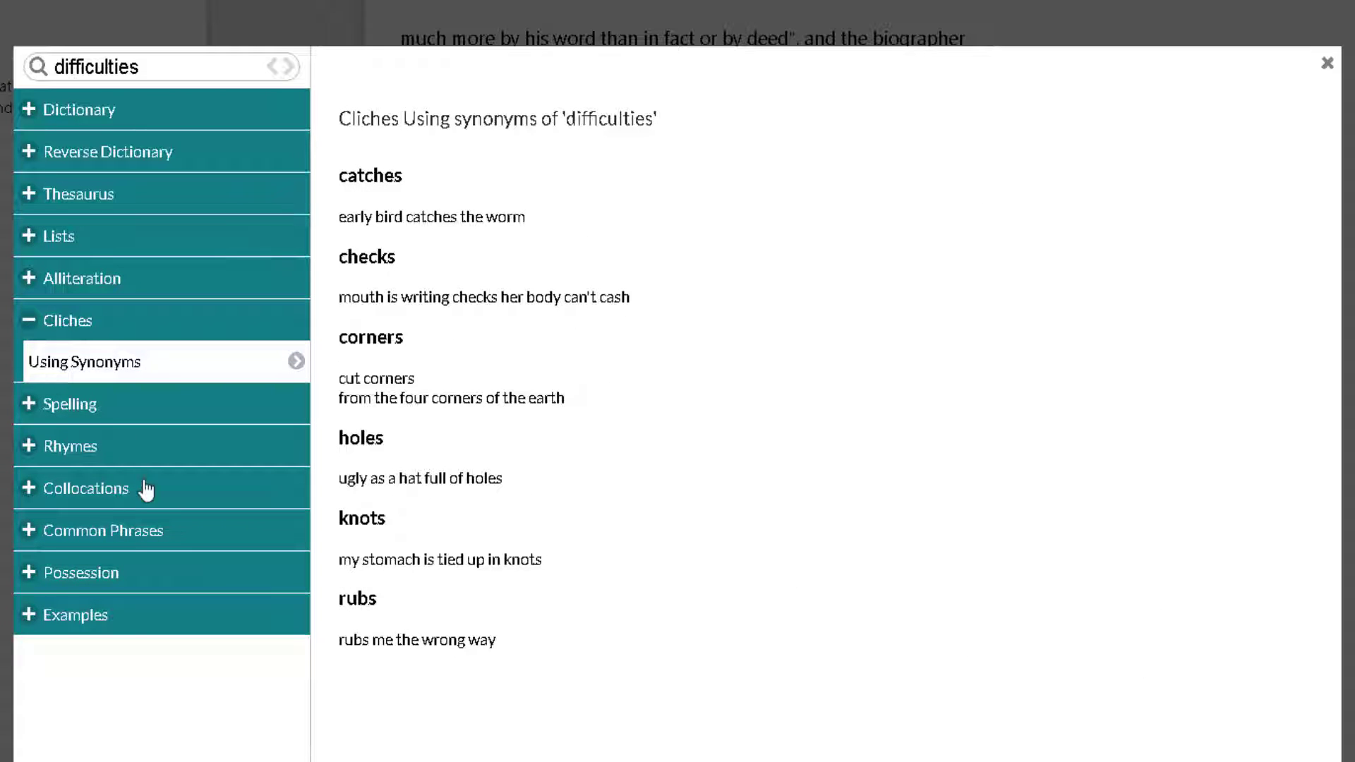
{"action": "left_click", "coordinate": [134, 537]}
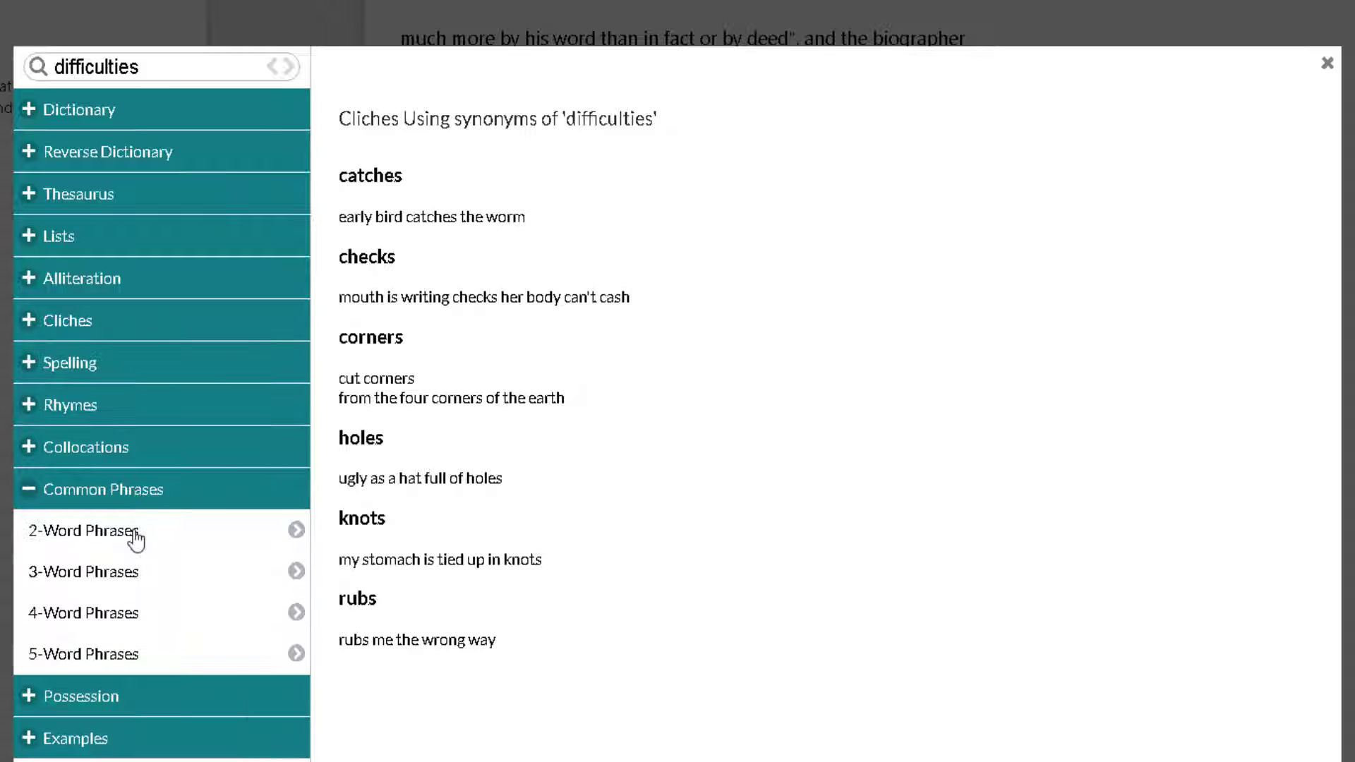
{"action": "left_click", "coordinate": [136, 538]}
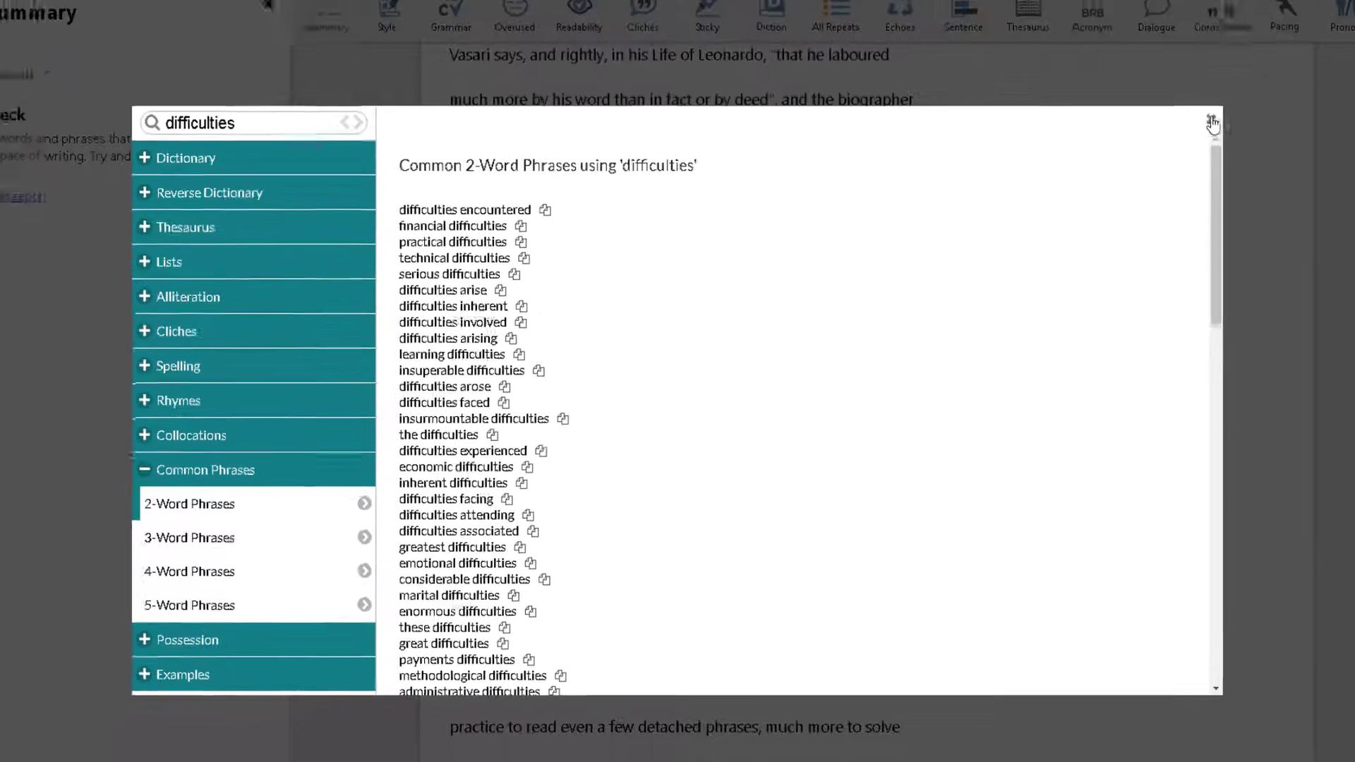
{"action": "left_click", "coordinate": [1327, 64]}
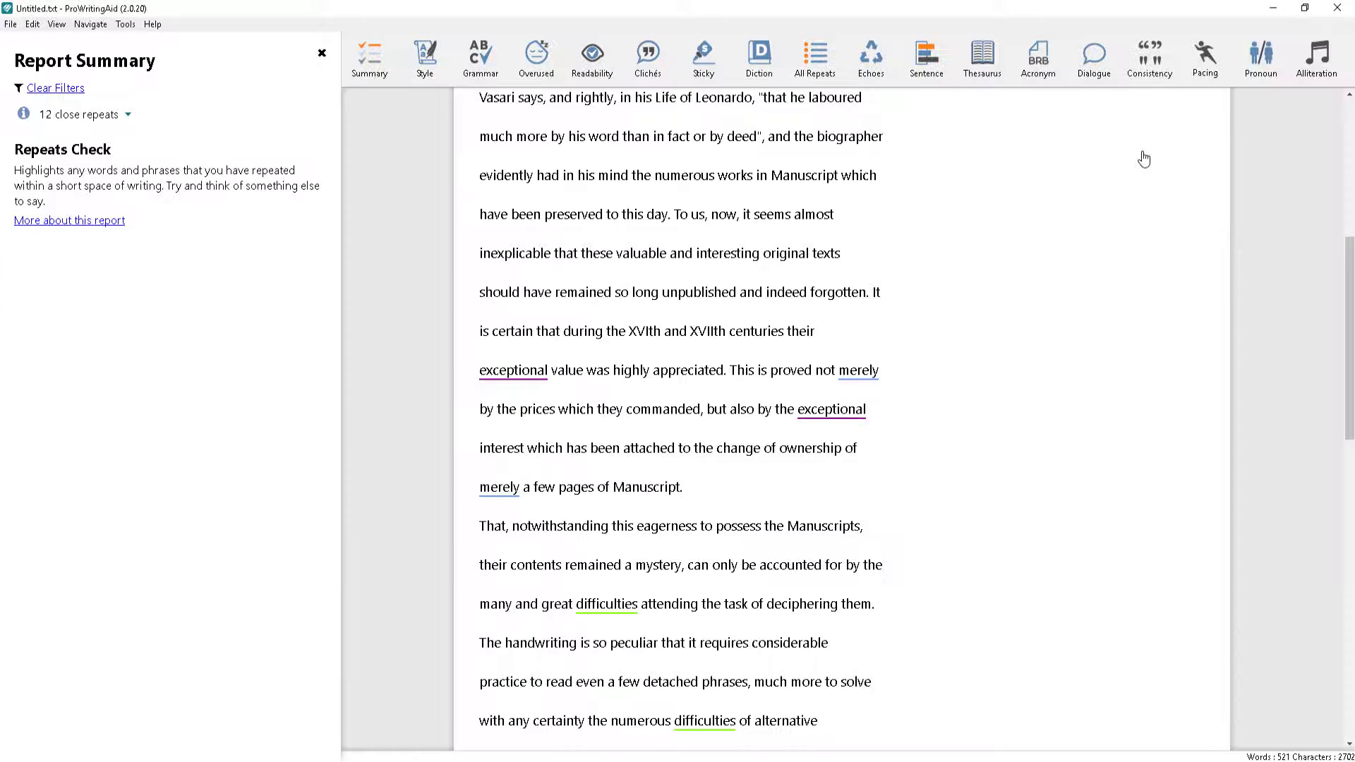
Step: Show the Word Explorer option for the first "difficulties" in the text, dismiss it and close the Echoes report
{"action": "double_click", "coordinate": [619, 604]}
{"action": "right_click", "coordinate": [621, 606]}
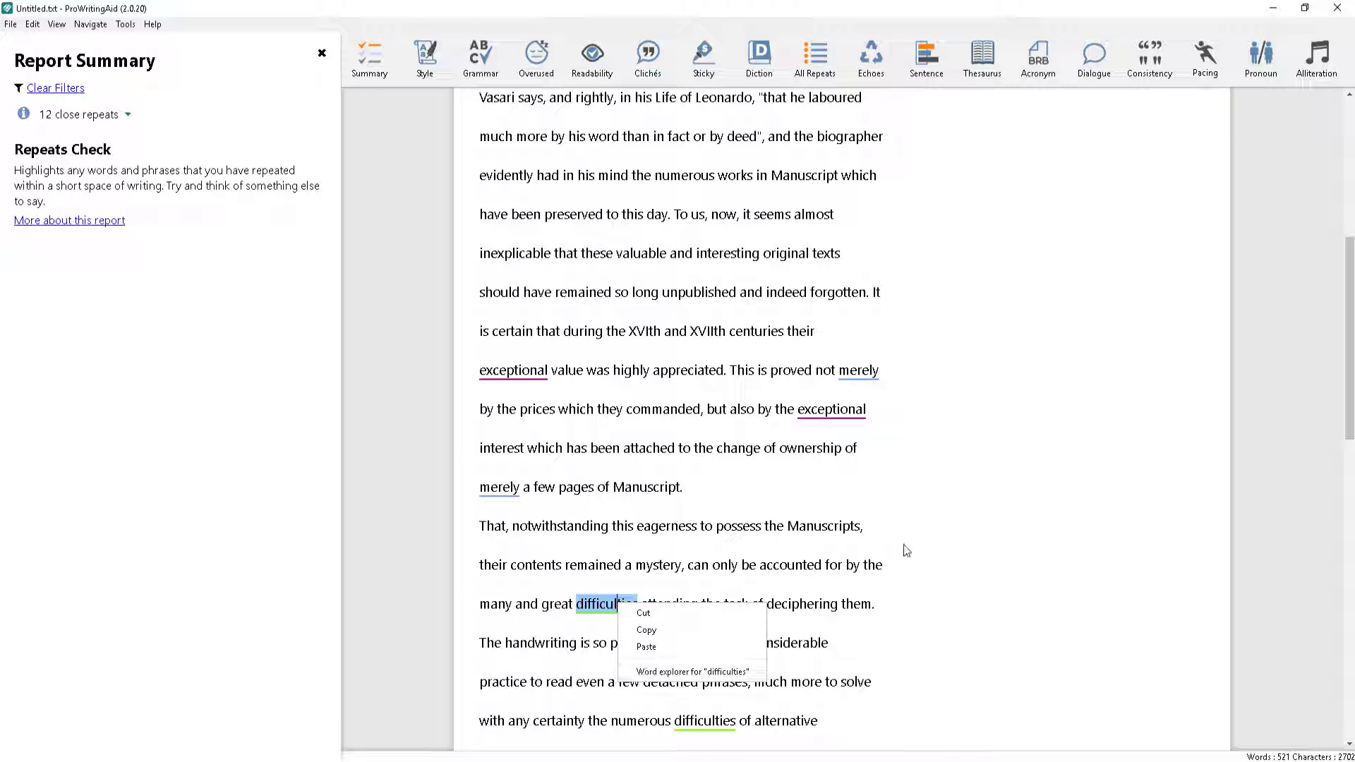
{"action": "left_click", "coordinate": [927, 541]}
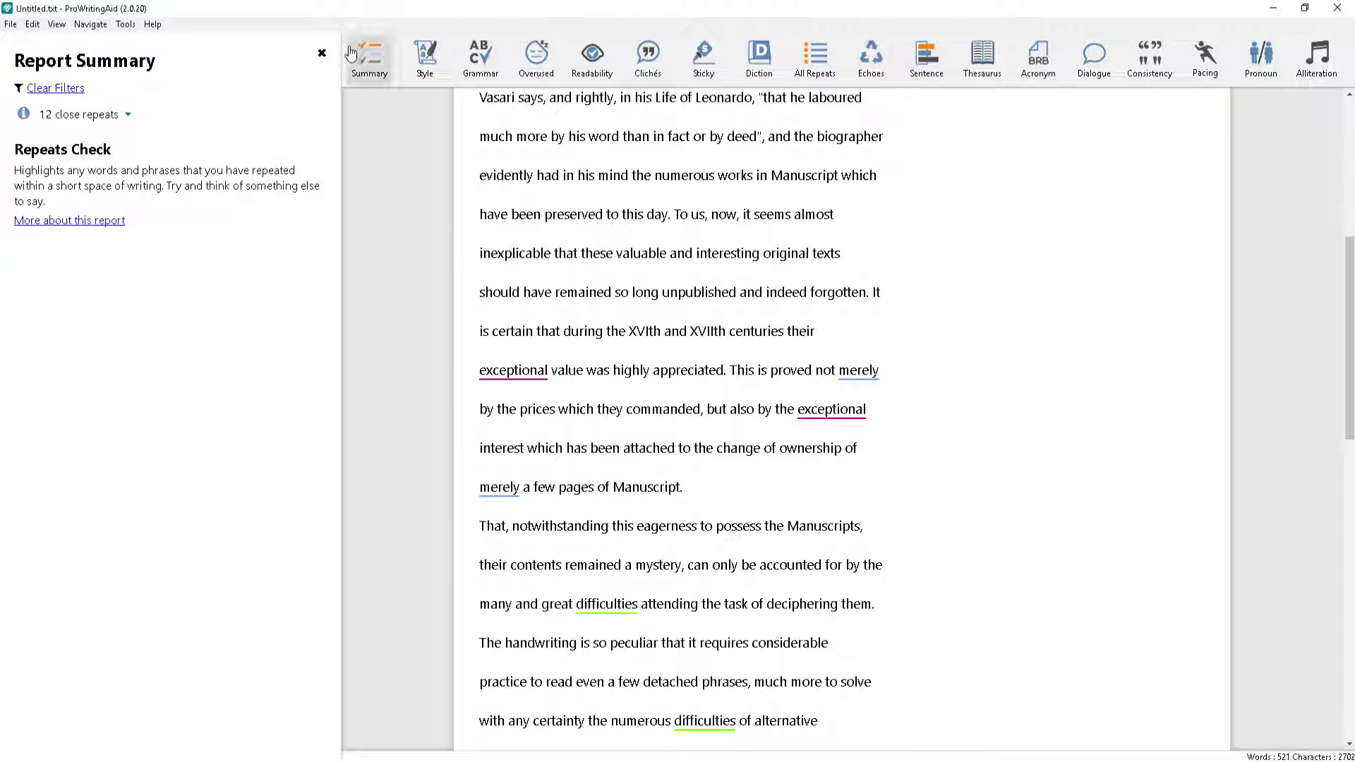
{"action": "left_click", "coordinate": [323, 53]}
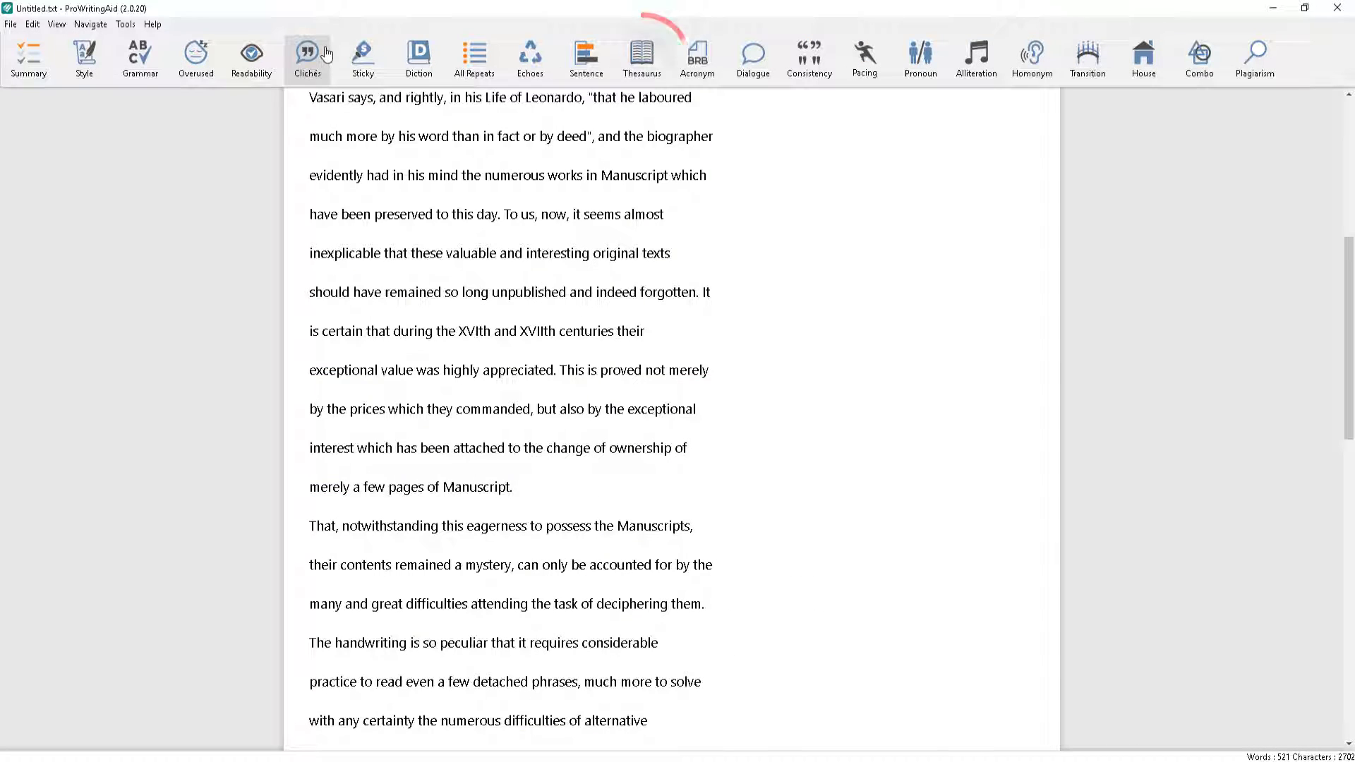
Step: Run the Thesaurus report on the text and expand its list of adjectives
{"action": "left_click", "coordinate": [661, 55]}
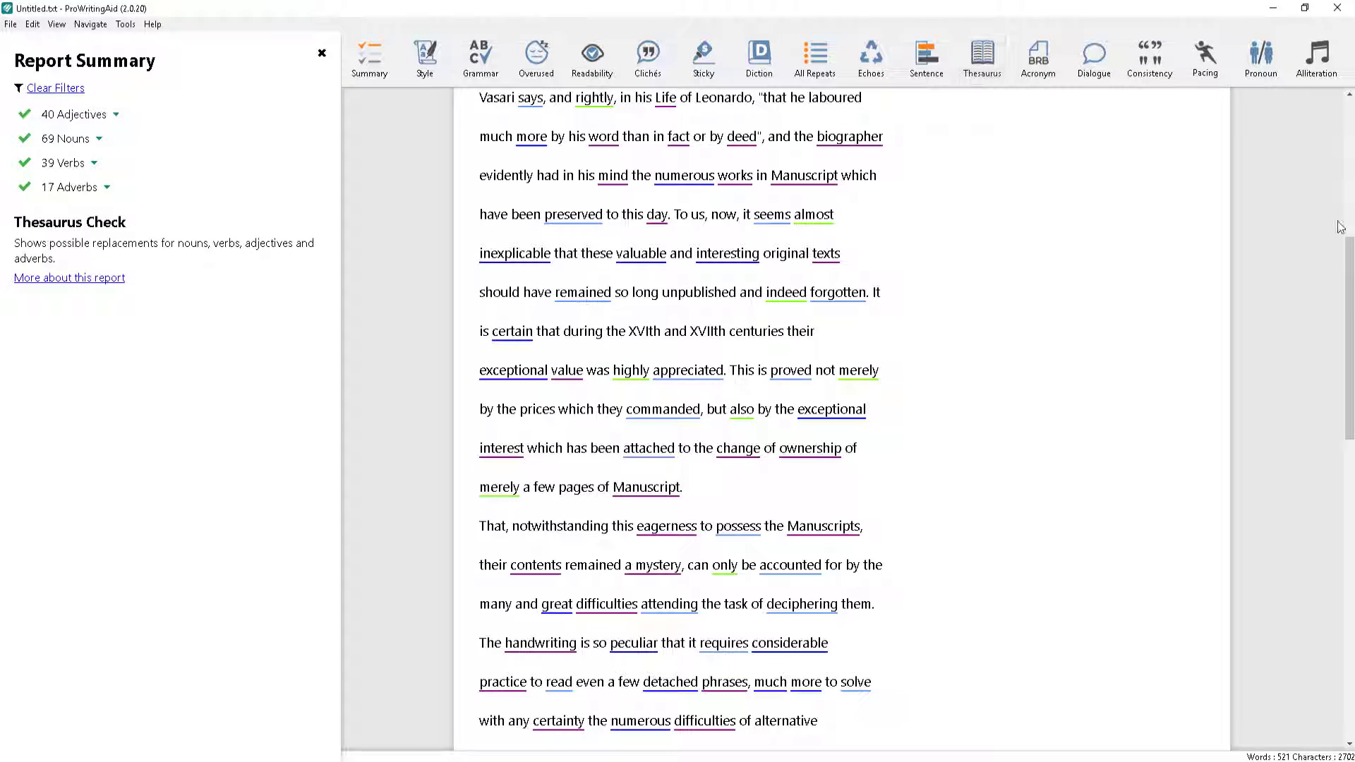
{"action": "left_click_drag", "start_coordinate": [1349, 255], "coordinate": [1351, 116]}
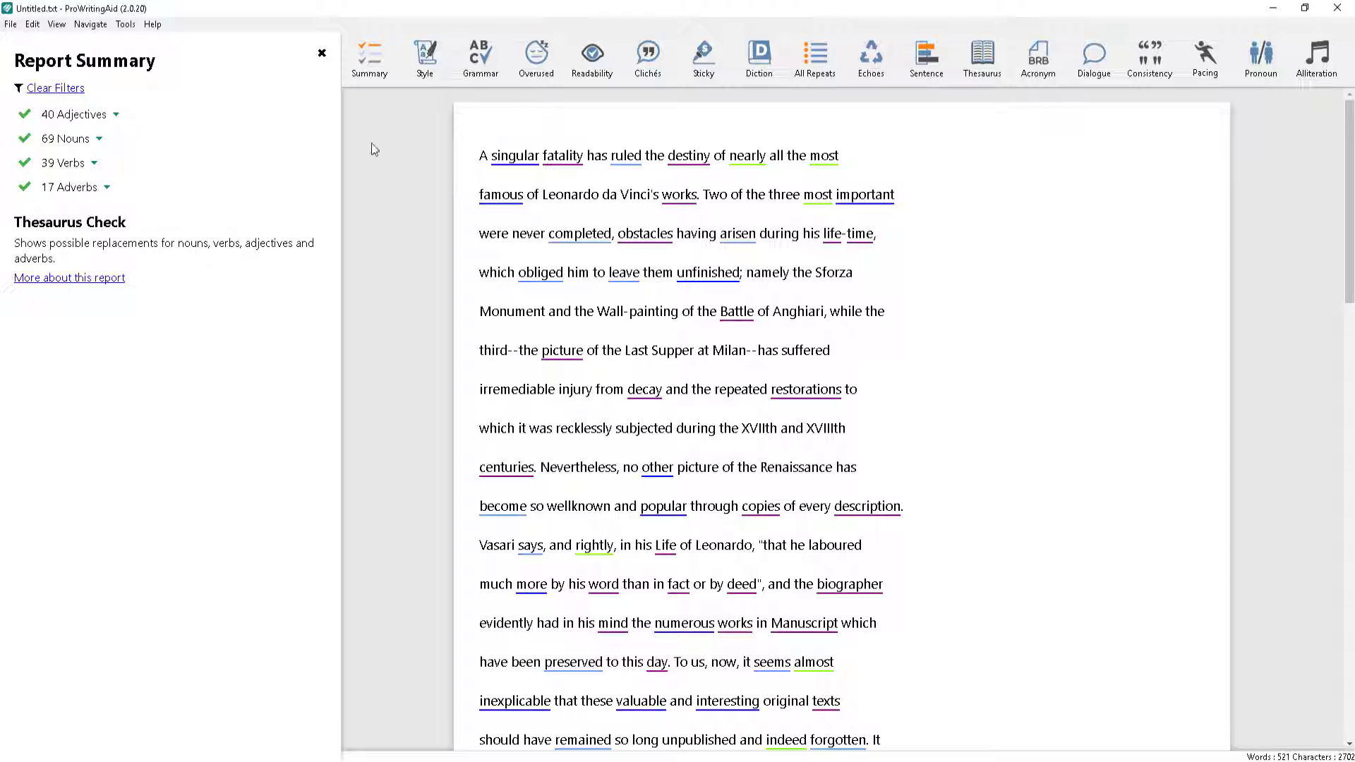
{"action": "left_click", "coordinate": [116, 116]}
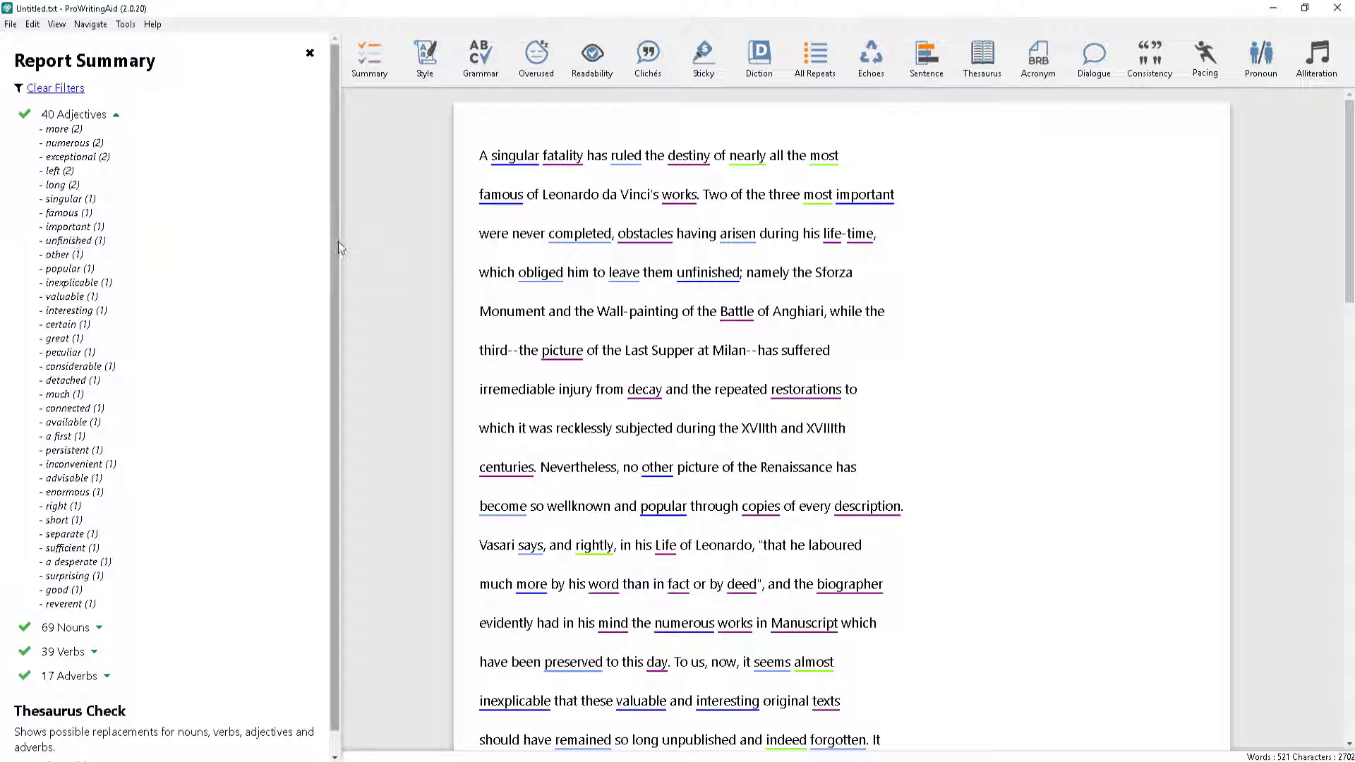
Step: Jump to the adjective "unfinished", replace it with the suggested "incomplete" and close the Thesaurus report
{"action": "mouse_move", "coordinate": [147, 240]}
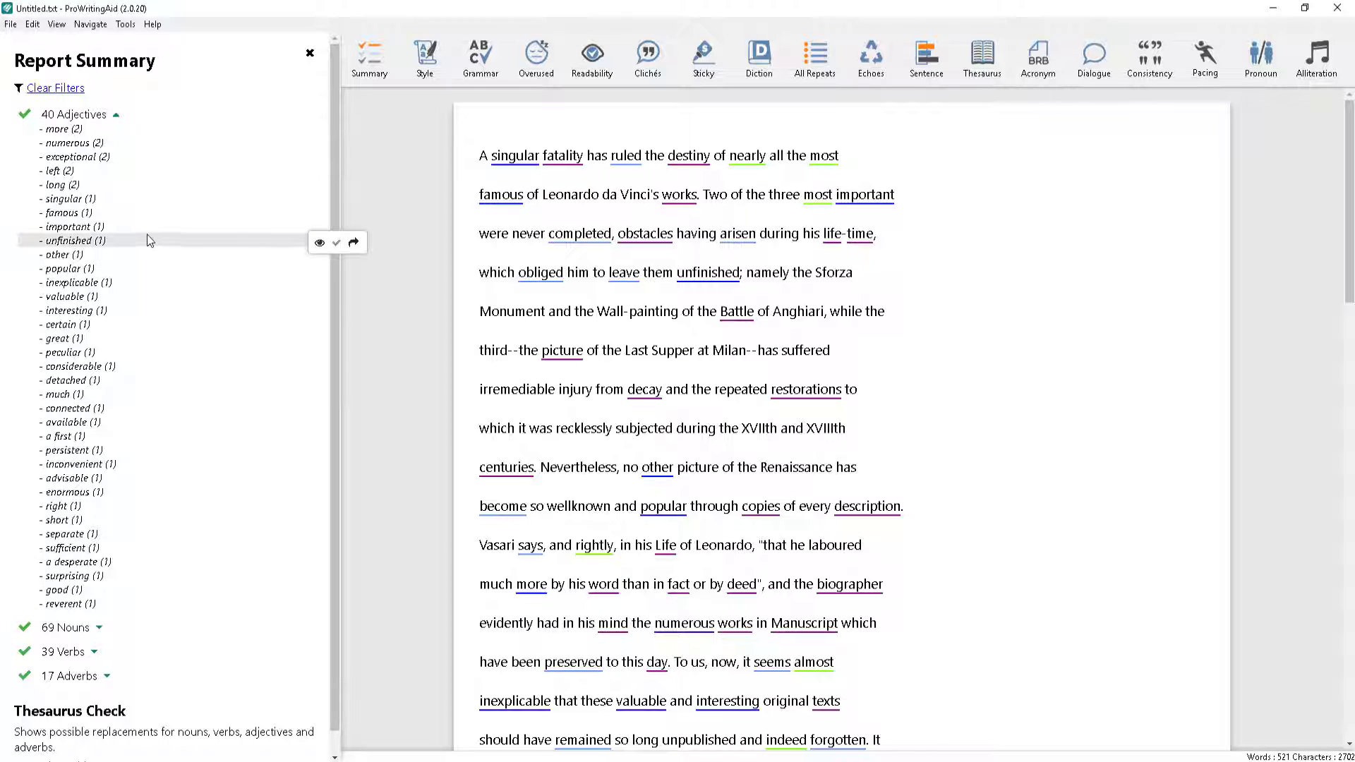
{"action": "left_click", "coordinate": [354, 243]}
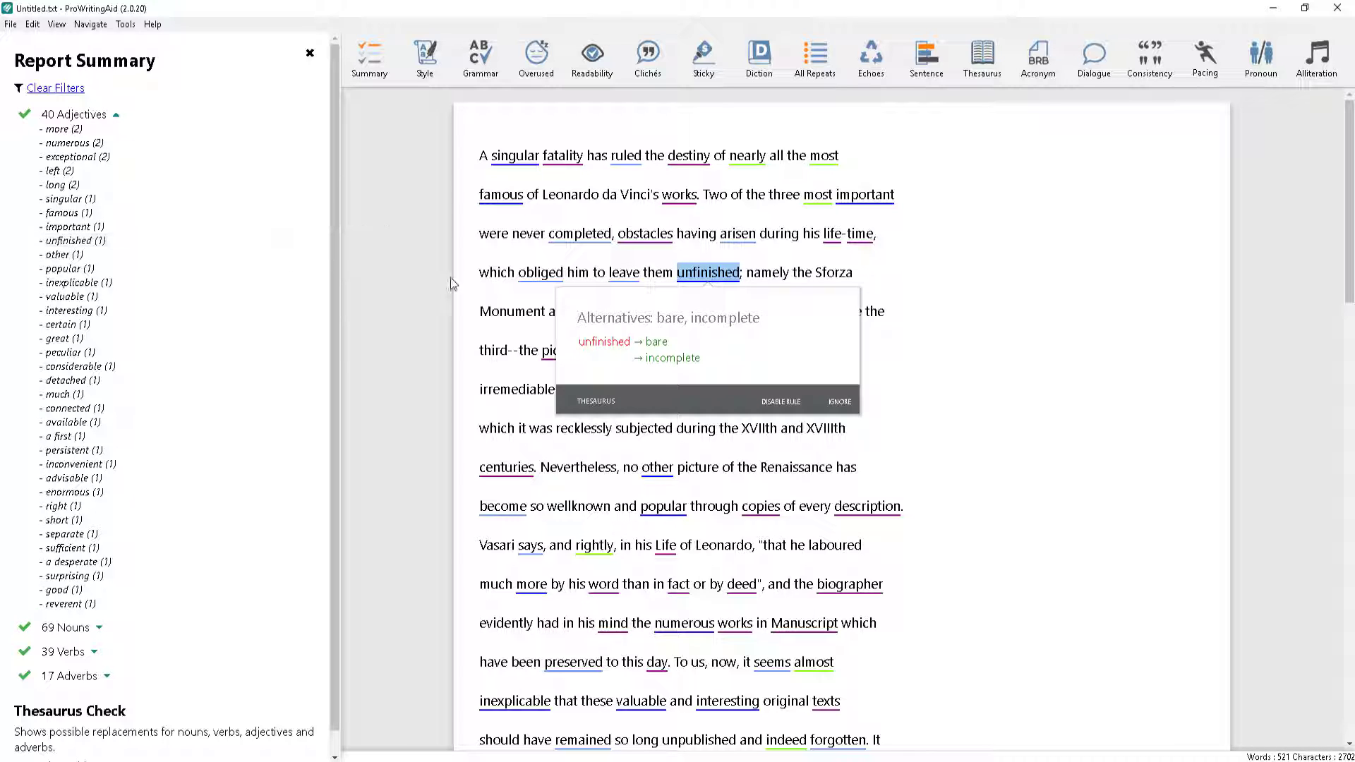
{"action": "left_click", "coordinate": [667, 360]}
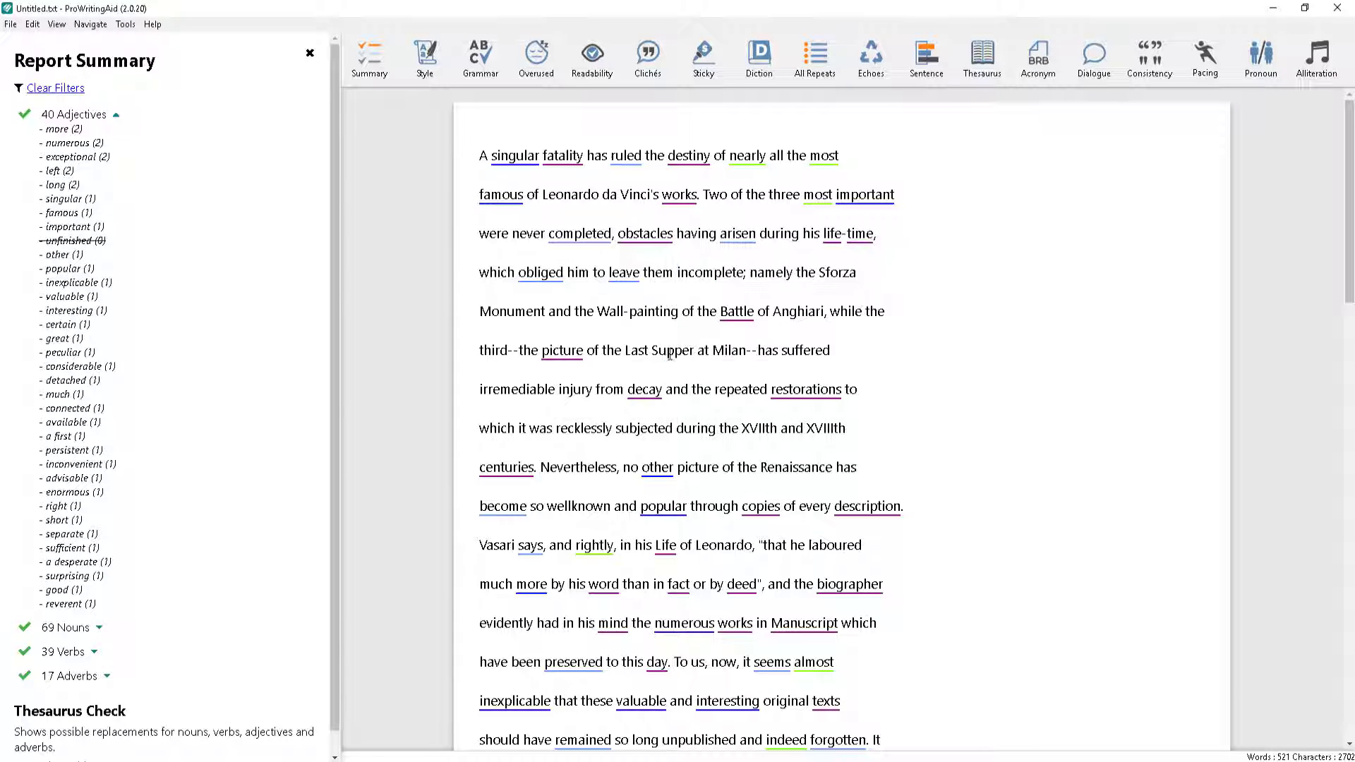
{"action": "left_click", "coordinate": [310, 53]}
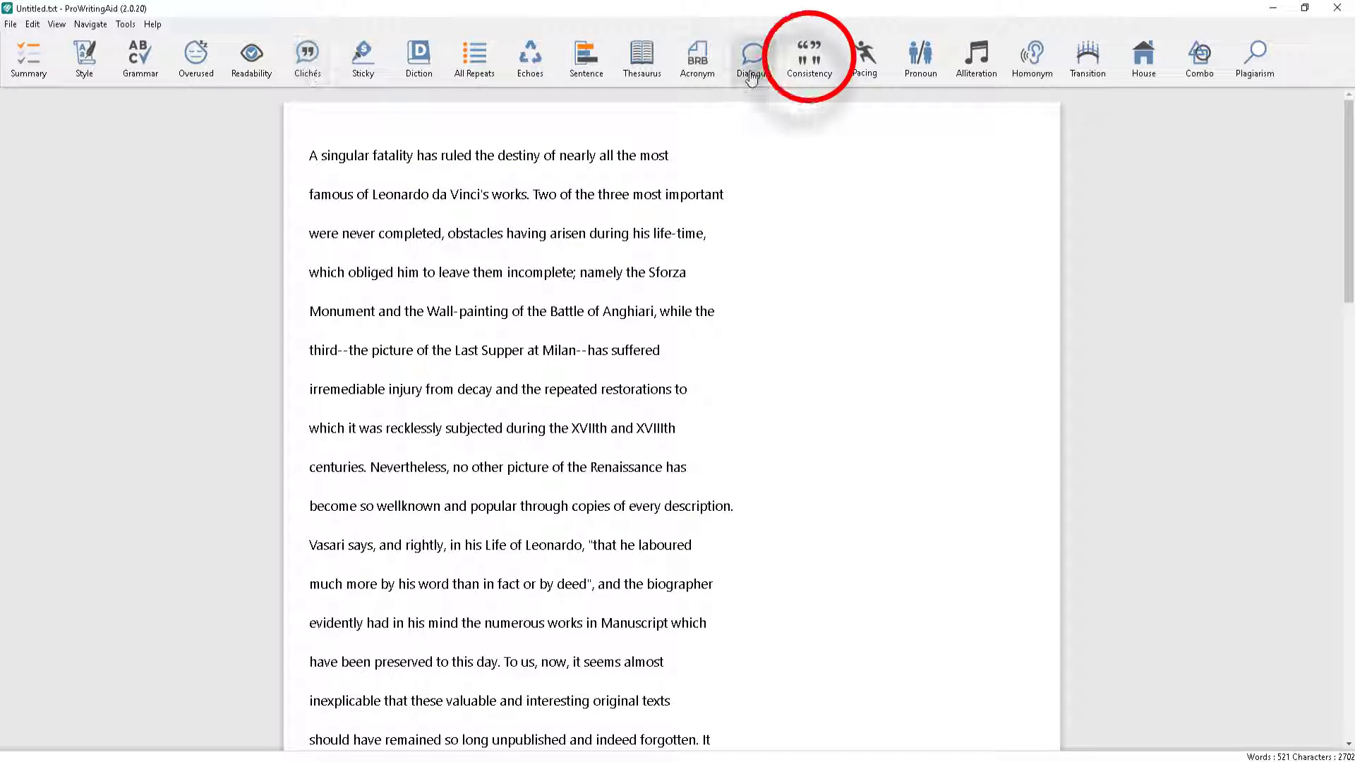
Step: Run the Consistency report on the text and close it after reviewing the checks
{"action": "left_click", "coordinate": [807, 64]}
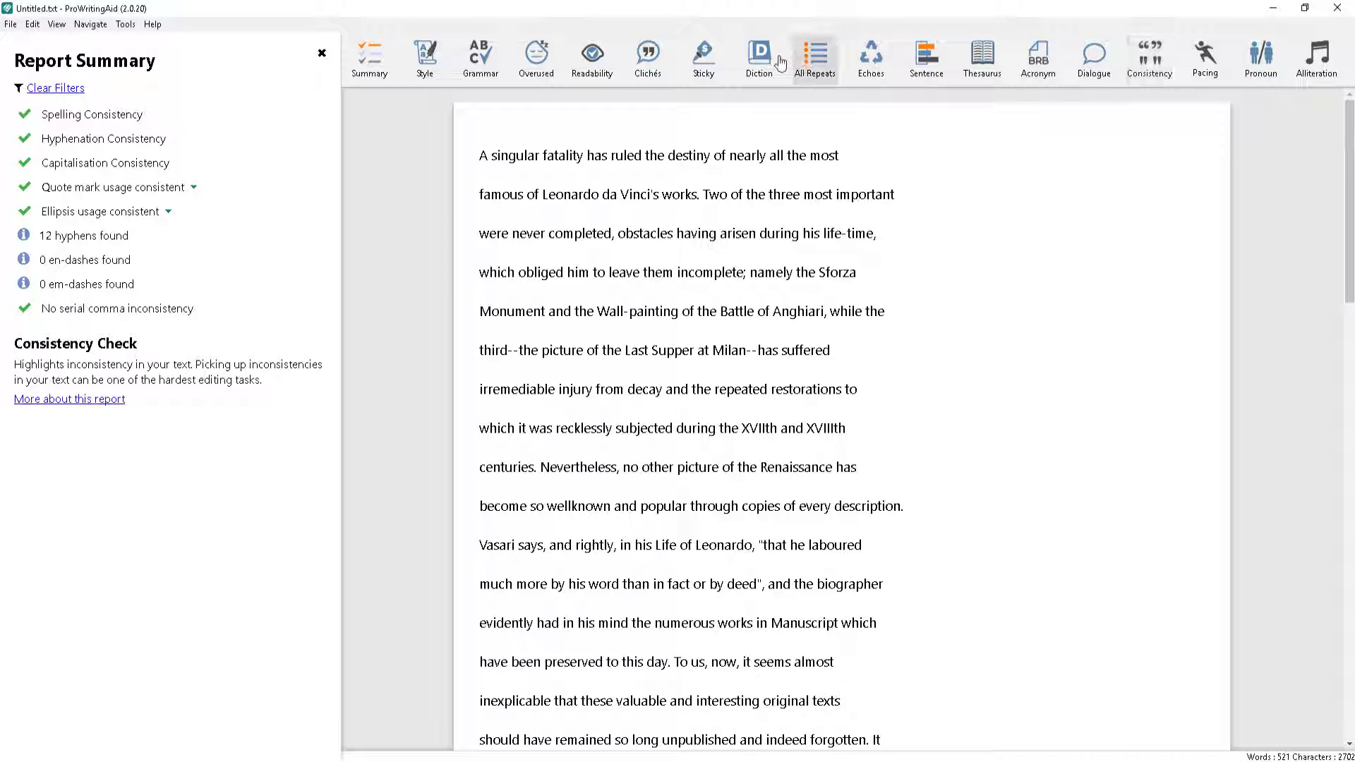
{"action": "left_click", "coordinate": [321, 56]}
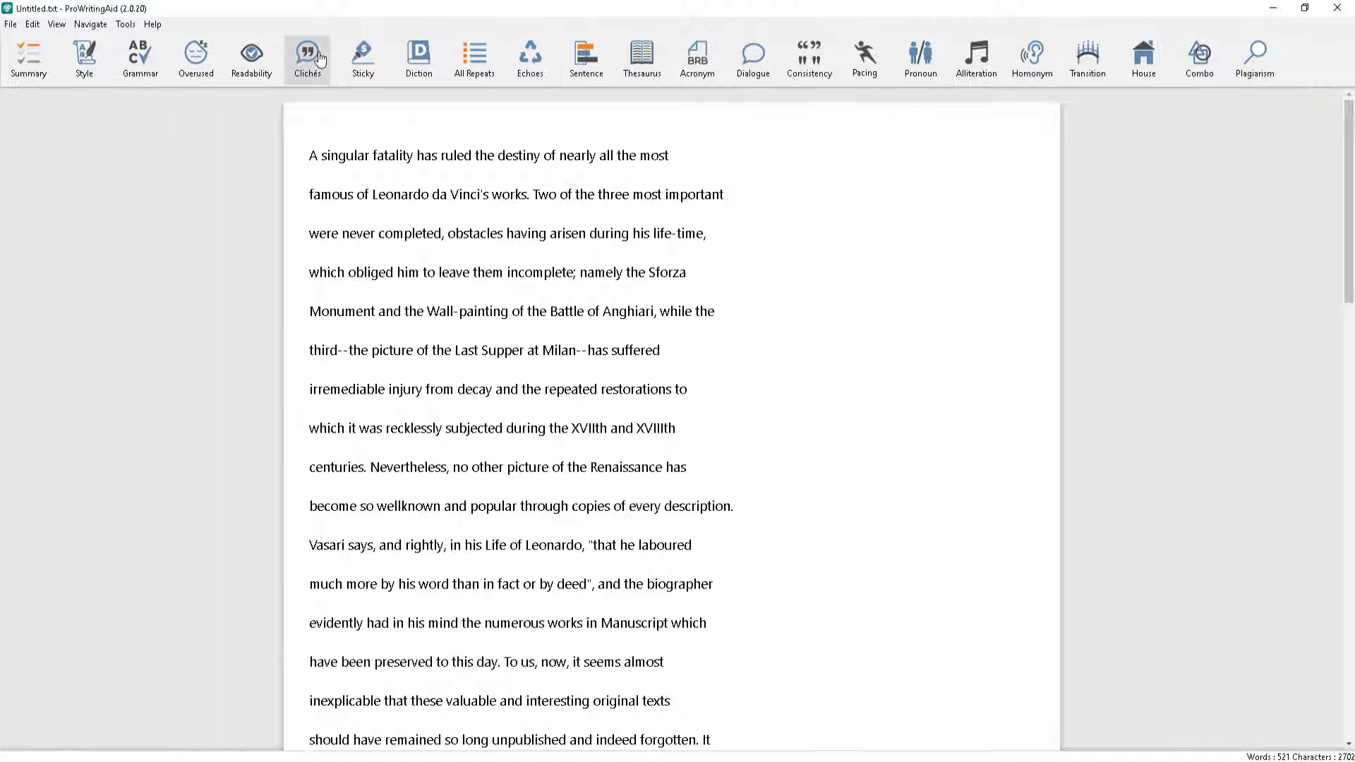
Step: Run the Homonym report and replace "the" before "destiny" in the first line with the suggestion "thee"
{"action": "left_click", "coordinate": [1018, 84]}
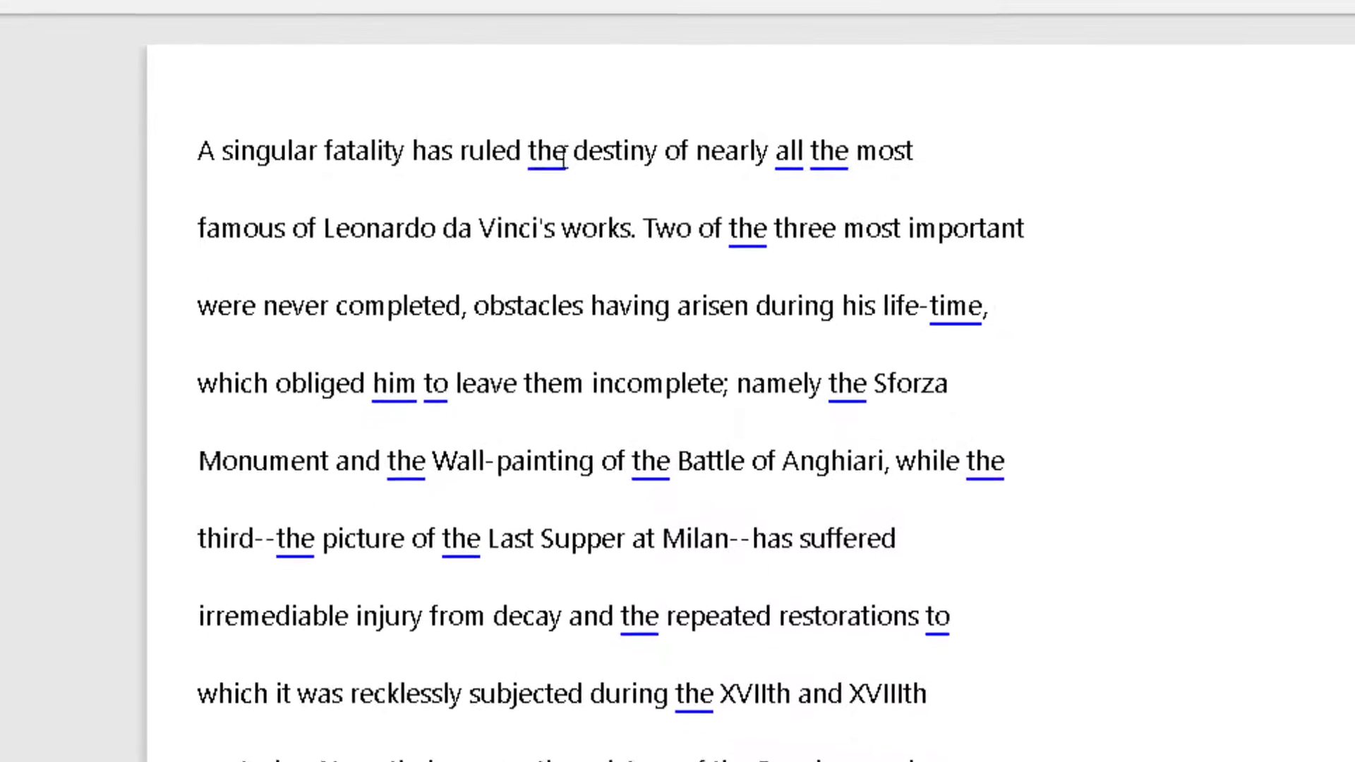
{"action": "left_click", "coordinate": [652, 156]}
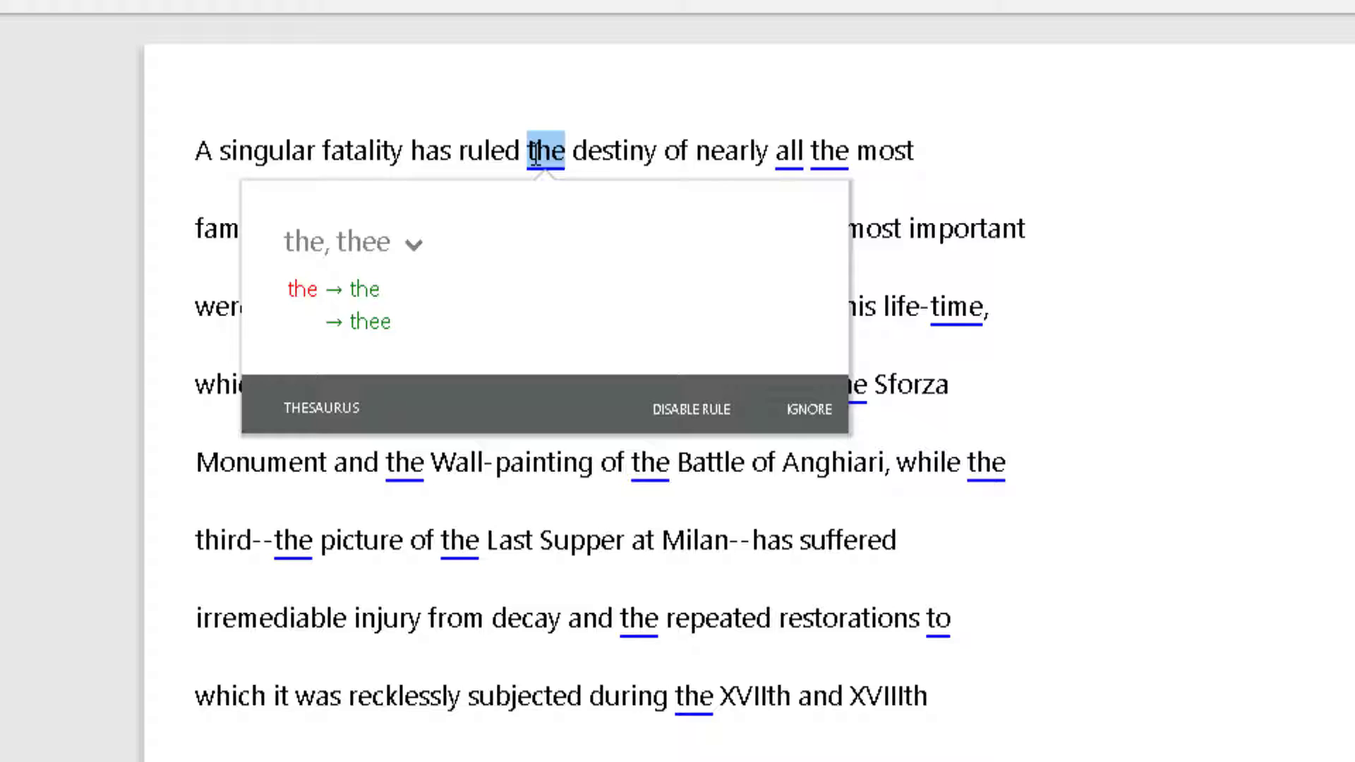
{"action": "left_click", "coordinate": [379, 326]}
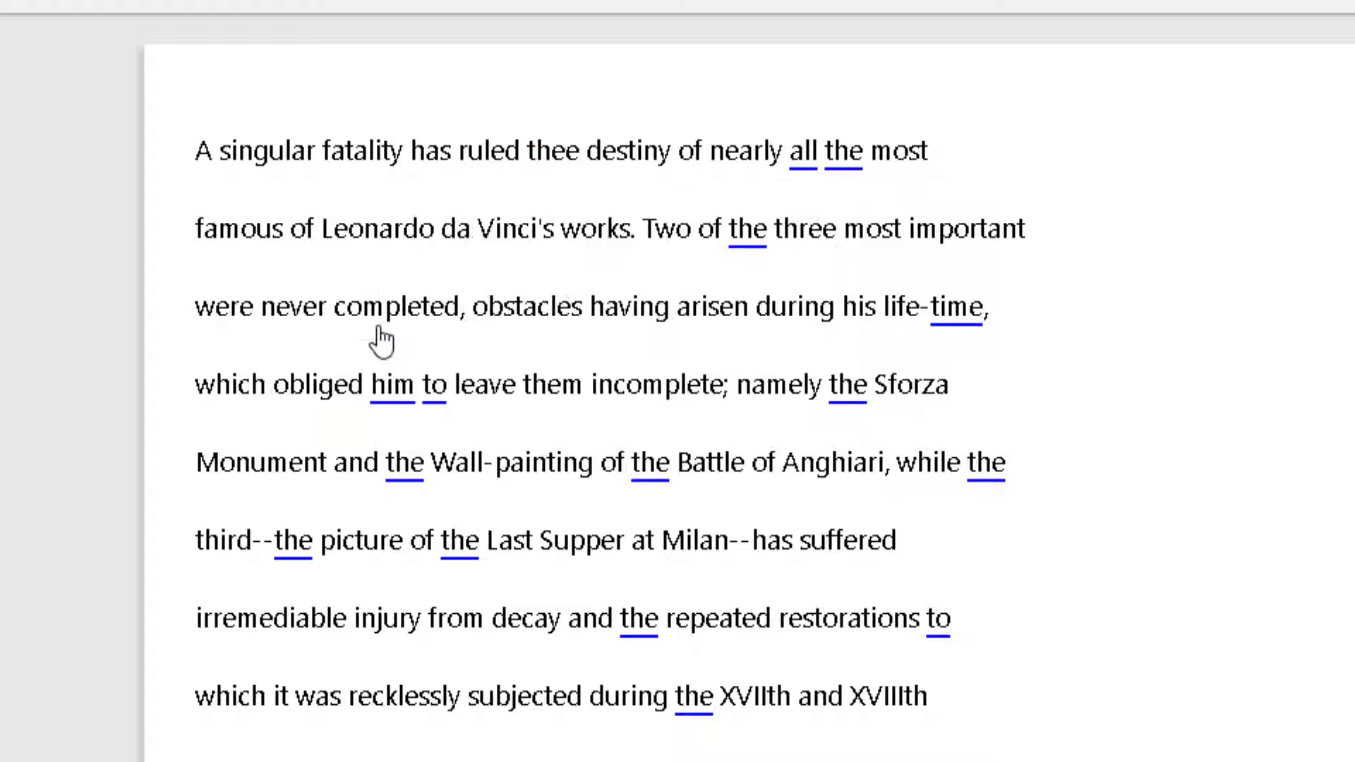
Step: Ignore the homonym suggestion for "him" in "which obliged him to leave" and close the Homonym report
{"action": "left_click", "coordinate": [397, 391]}
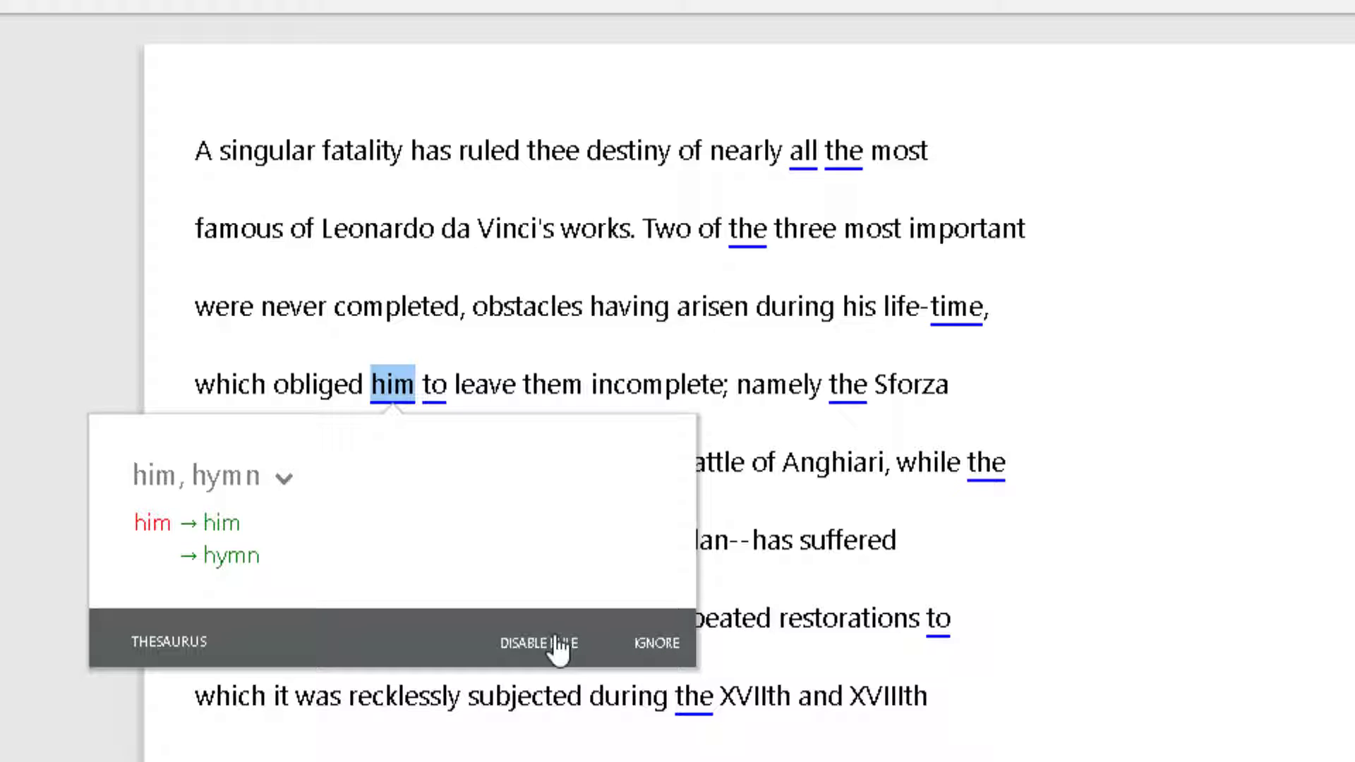
{"action": "left_click", "coordinate": [643, 644]}
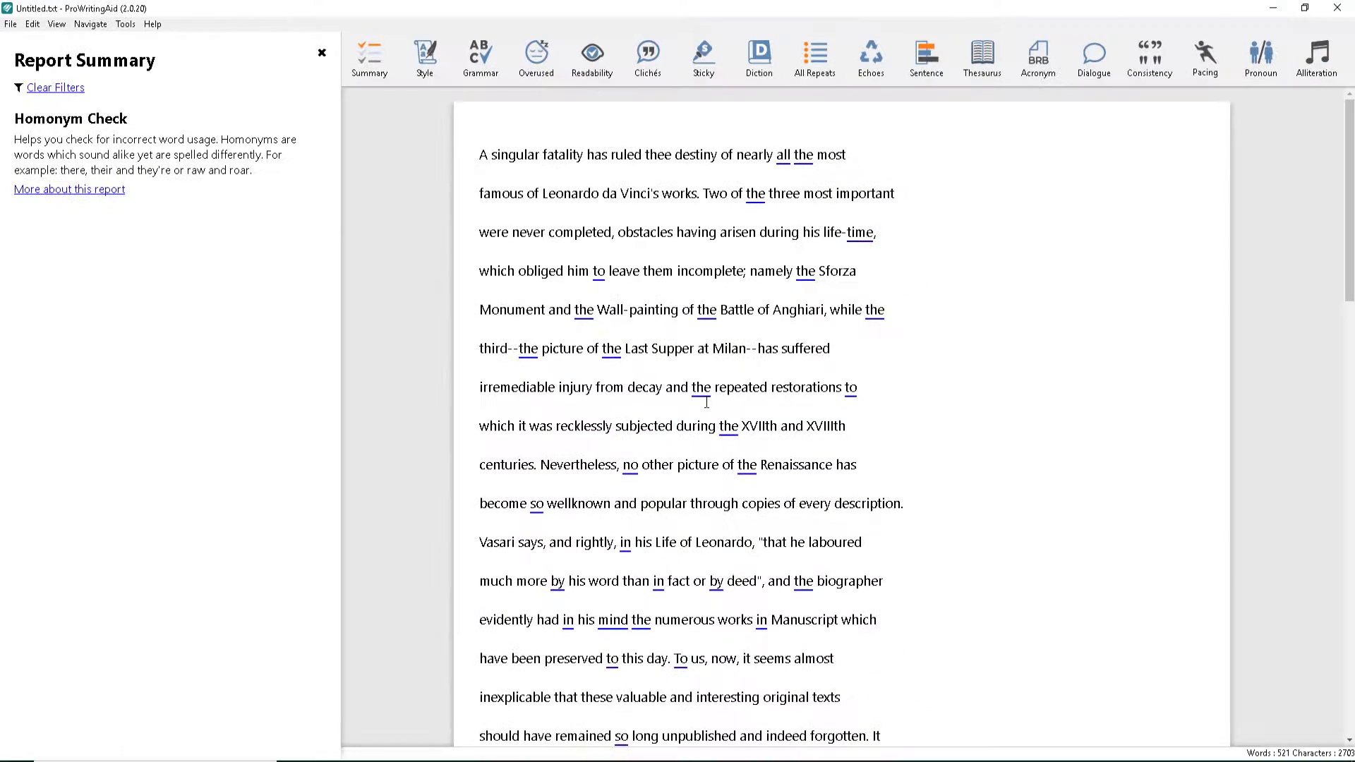
{"action": "left_click", "coordinate": [323, 54]}
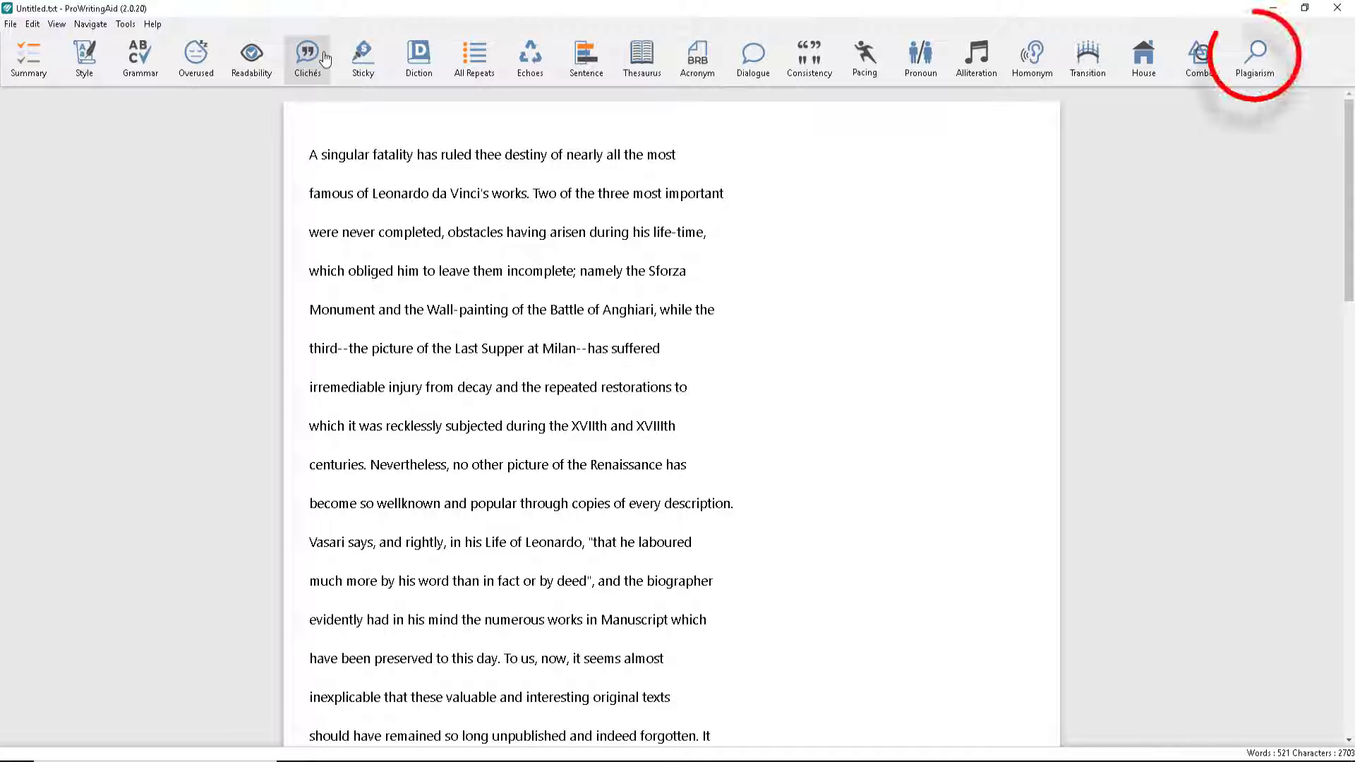
Step: Run the Plagiarism report and inspect the unoriginal-text sources for "destiny of nearly all the most" and "during the XVIIth and XVIIIth centuries"
{"action": "left_click", "coordinate": [1255, 53]}
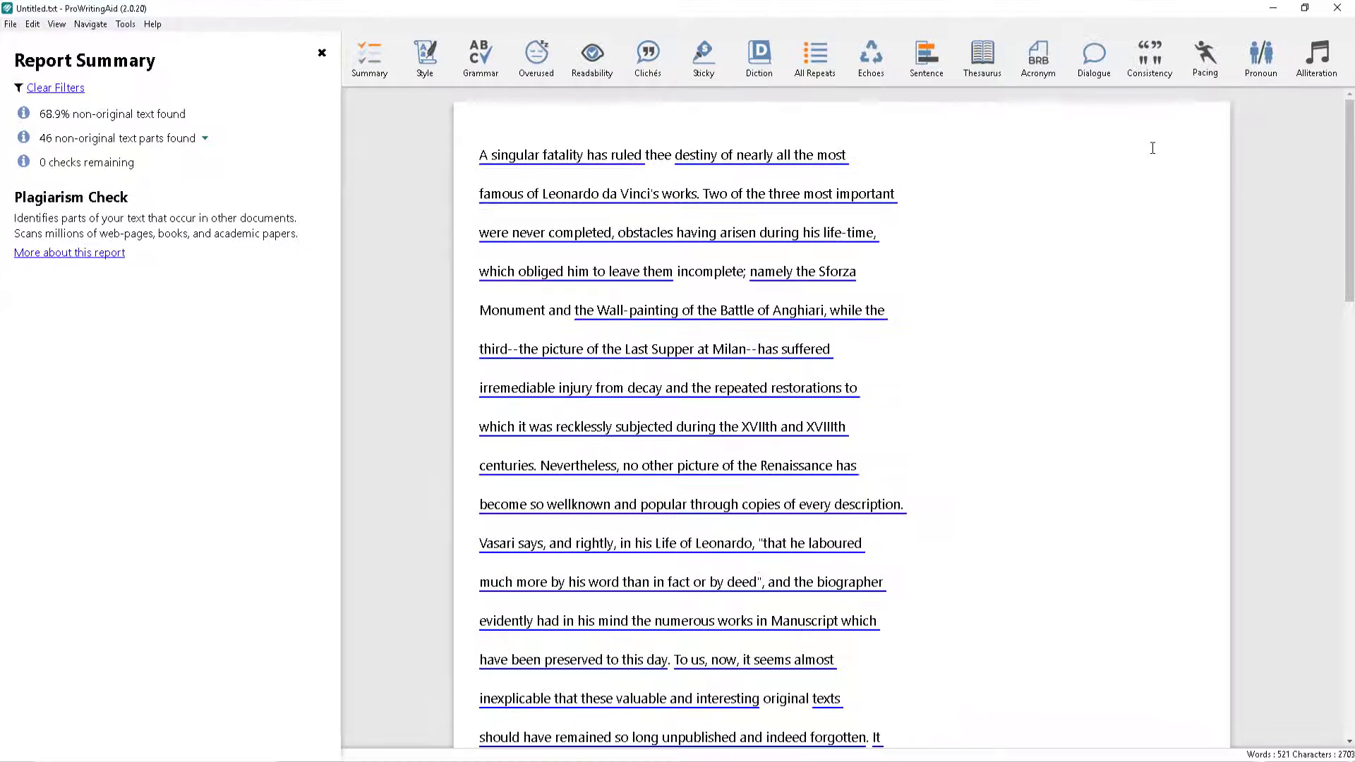
{"action": "mouse_move", "coordinate": [795, 162]}
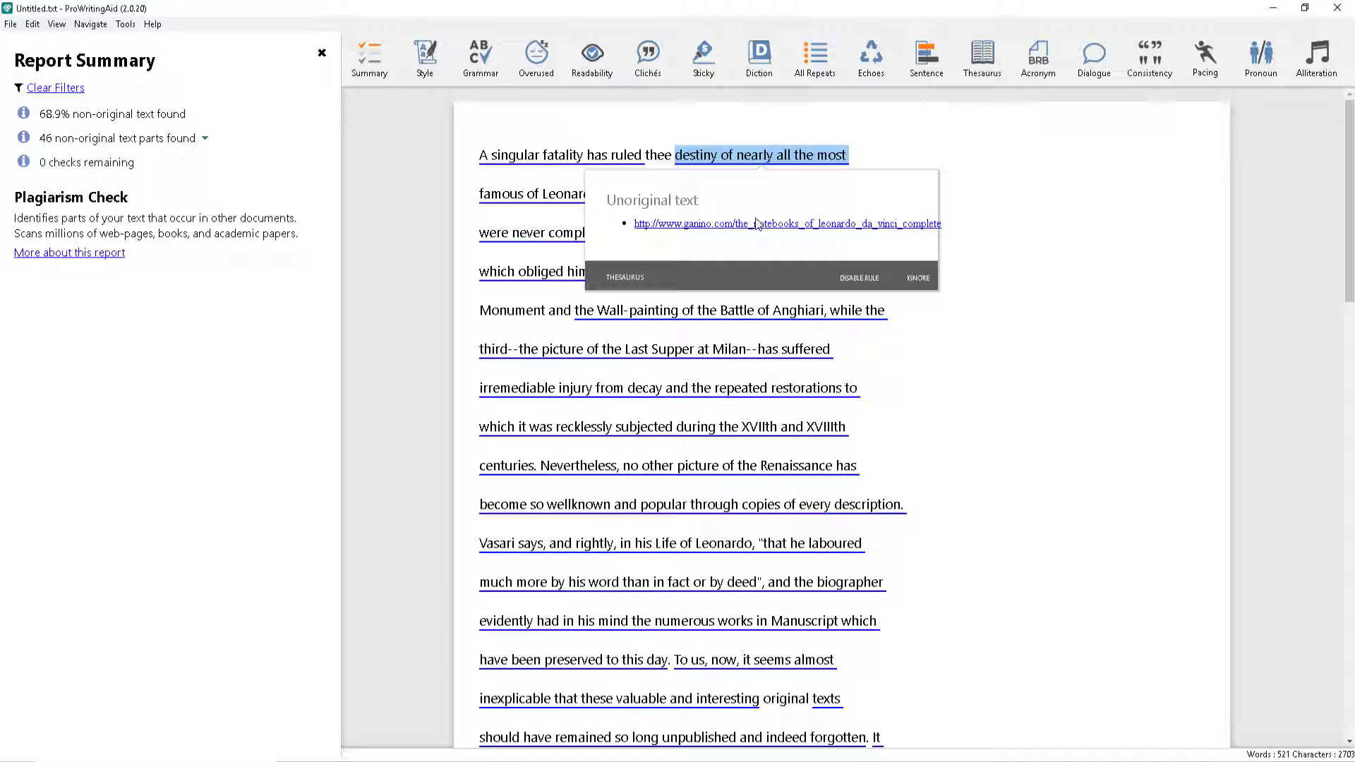
{"action": "mouse_move", "coordinate": [691, 428]}
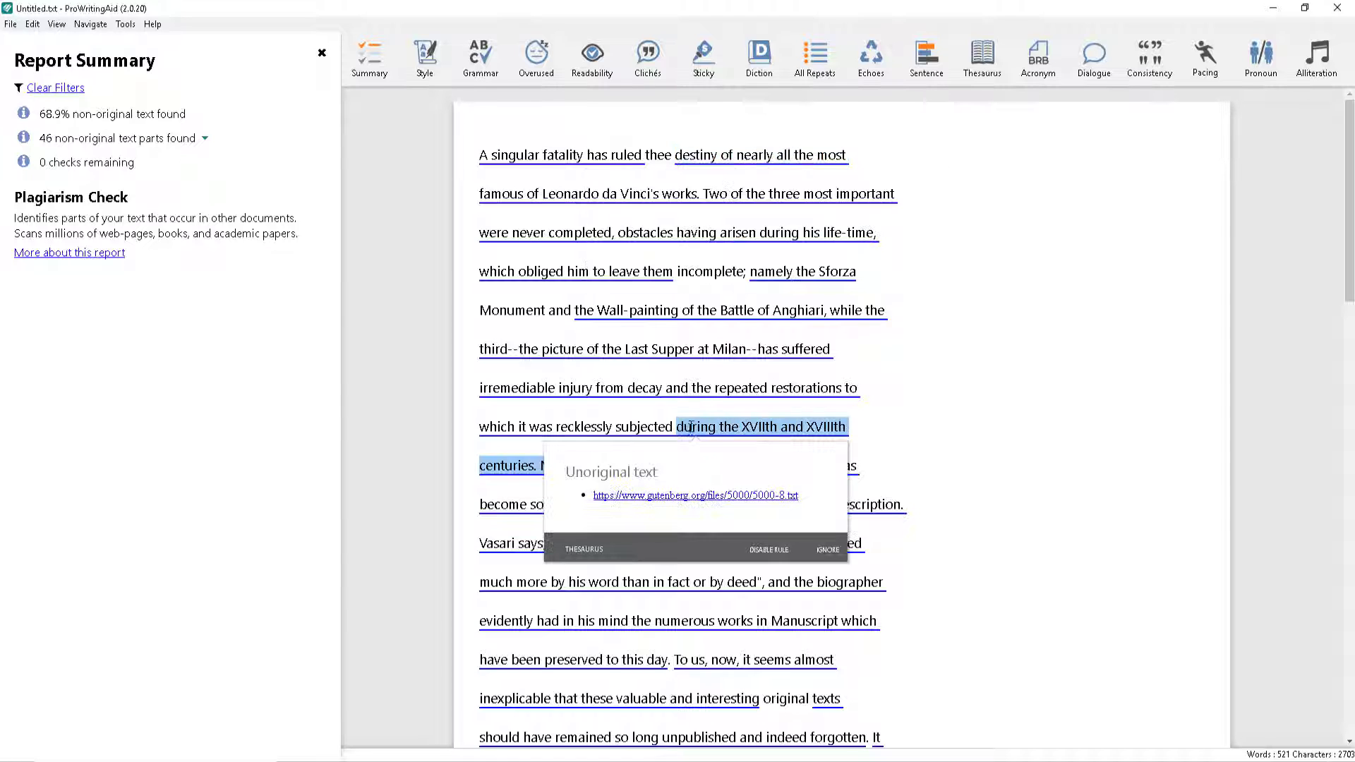
Step: Open the linked gutenberg.org source and dismiss its welcome message, then return to ProWritingAid and close the Plagiarism report
{"action": "left_click", "coordinate": [680, 496]}
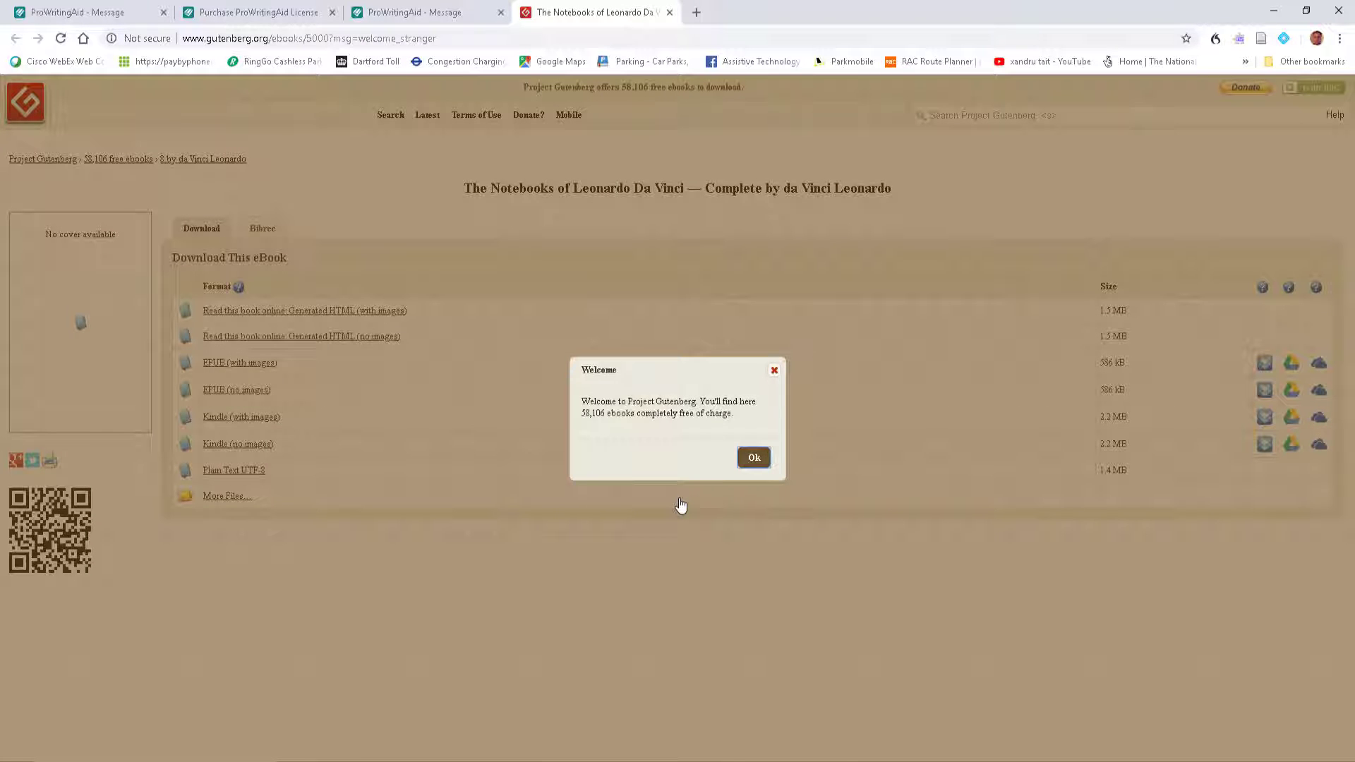
{"action": "left_click", "coordinate": [753, 459]}
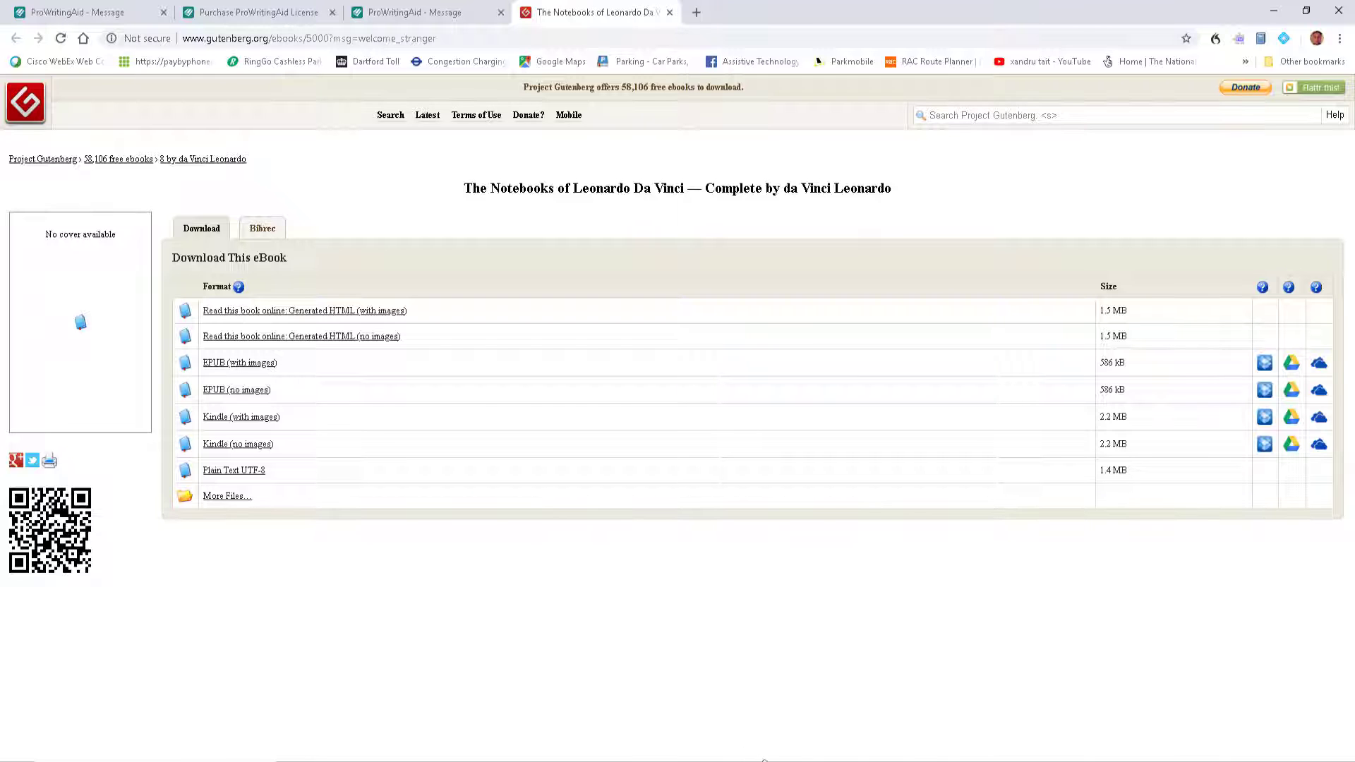
{"action": "left_click", "coordinate": [778, 761]}
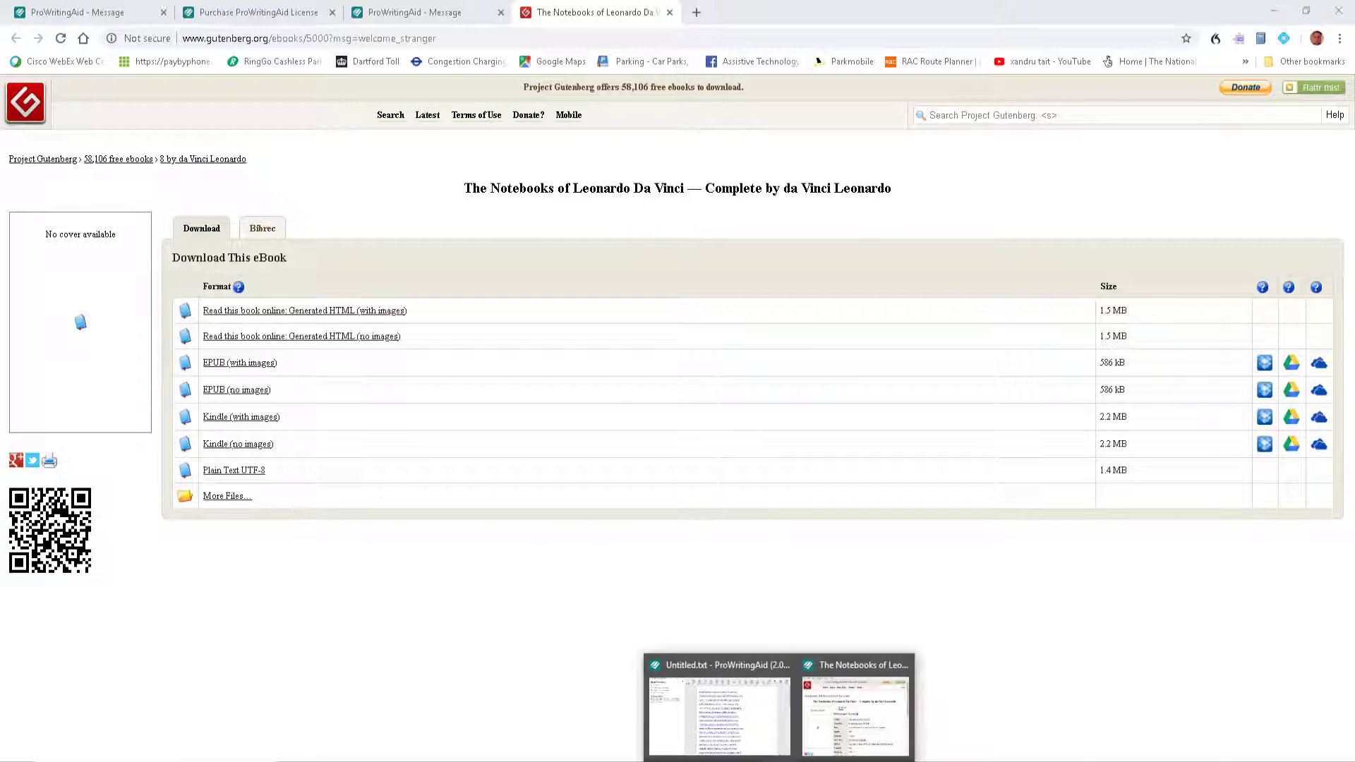
{"action": "left_click", "coordinate": [718, 720]}
{"action": "left_click", "coordinate": [321, 53]}
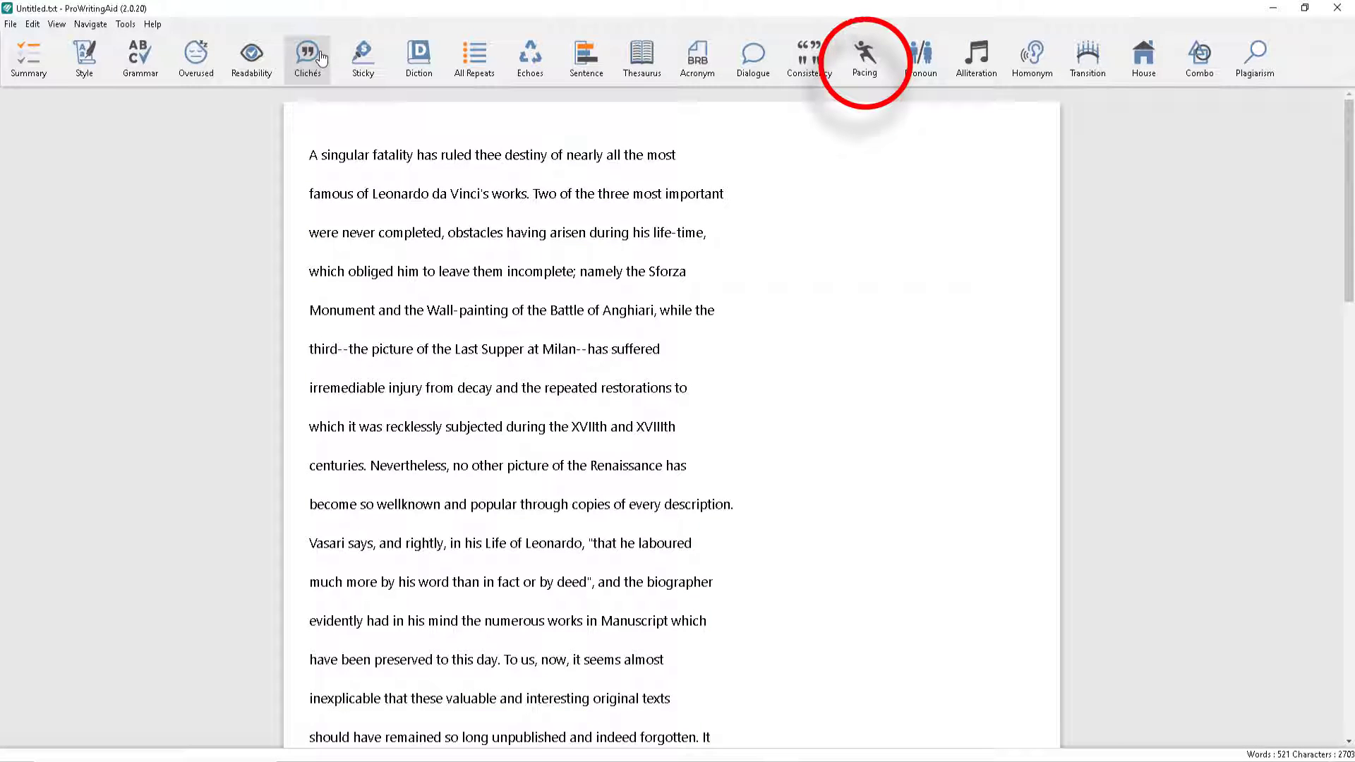
Step: Run and close the Pacing report, and do the same with the Sentence report
{"action": "left_click", "coordinate": [860, 55]}
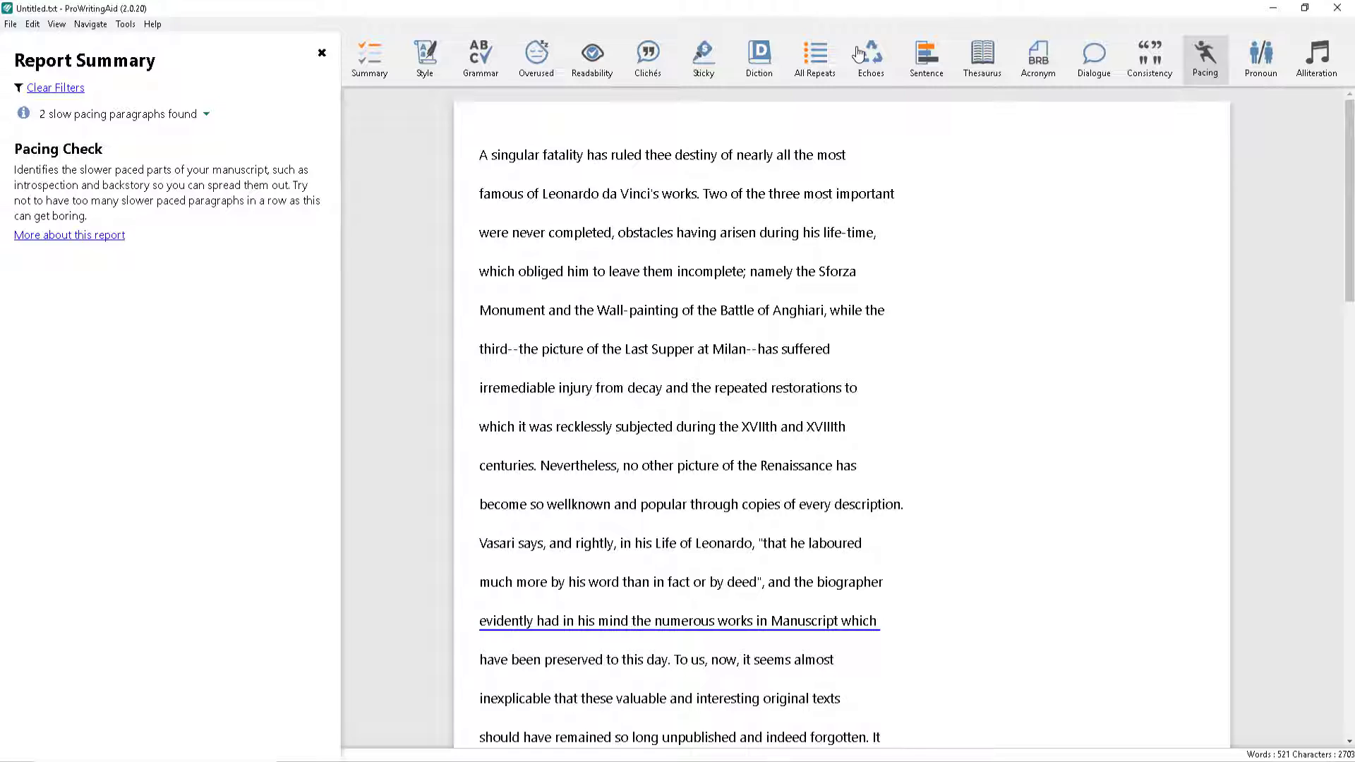
{"action": "left_click", "coordinate": [322, 53]}
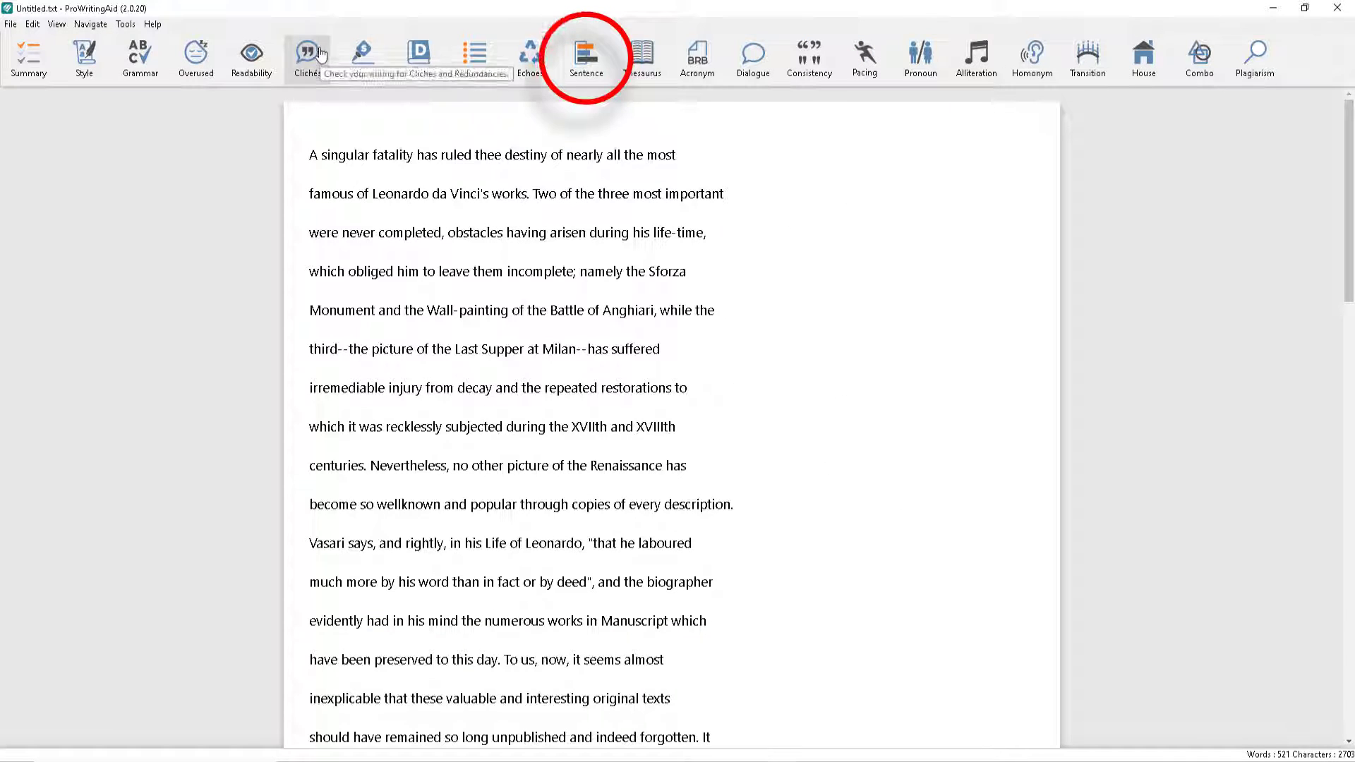
{"action": "left_click", "coordinate": [586, 57]}
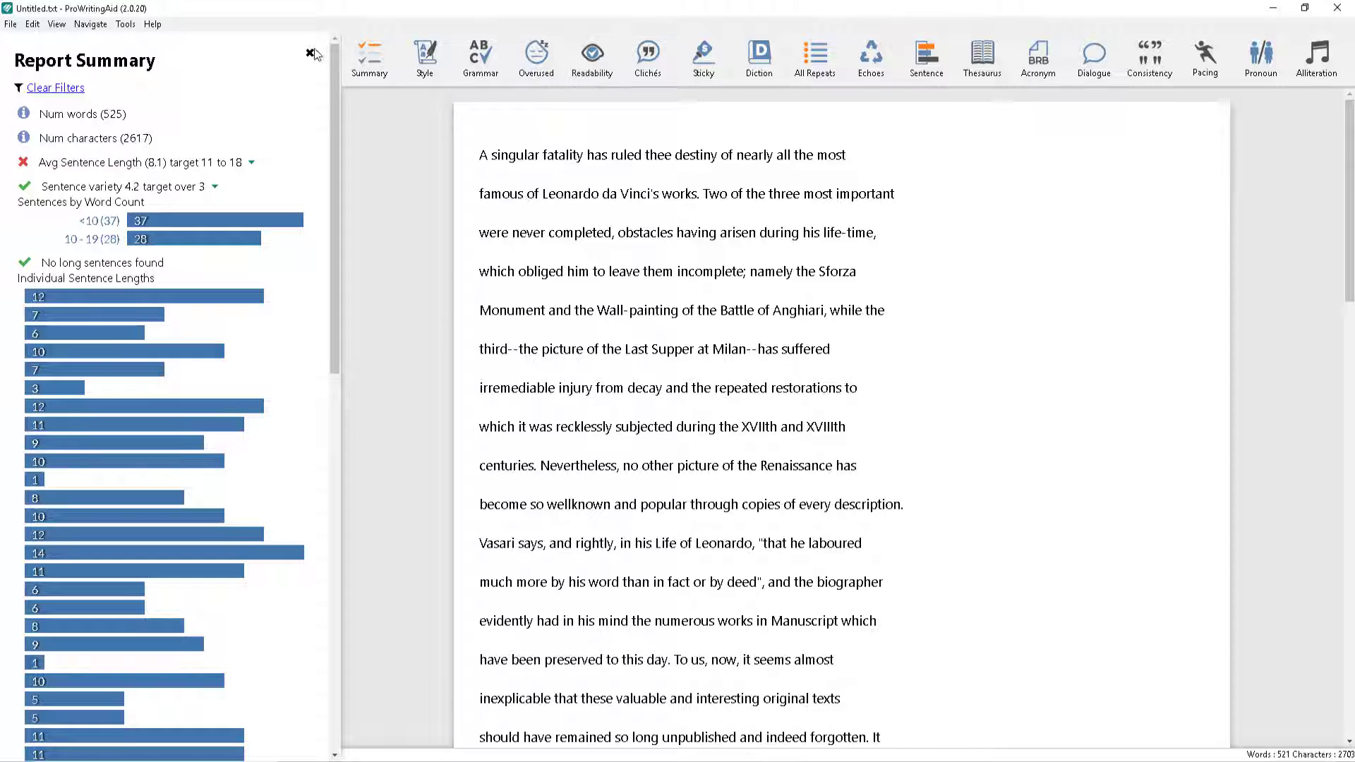
{"action": "left_click", "coordinate": [309, 52]}
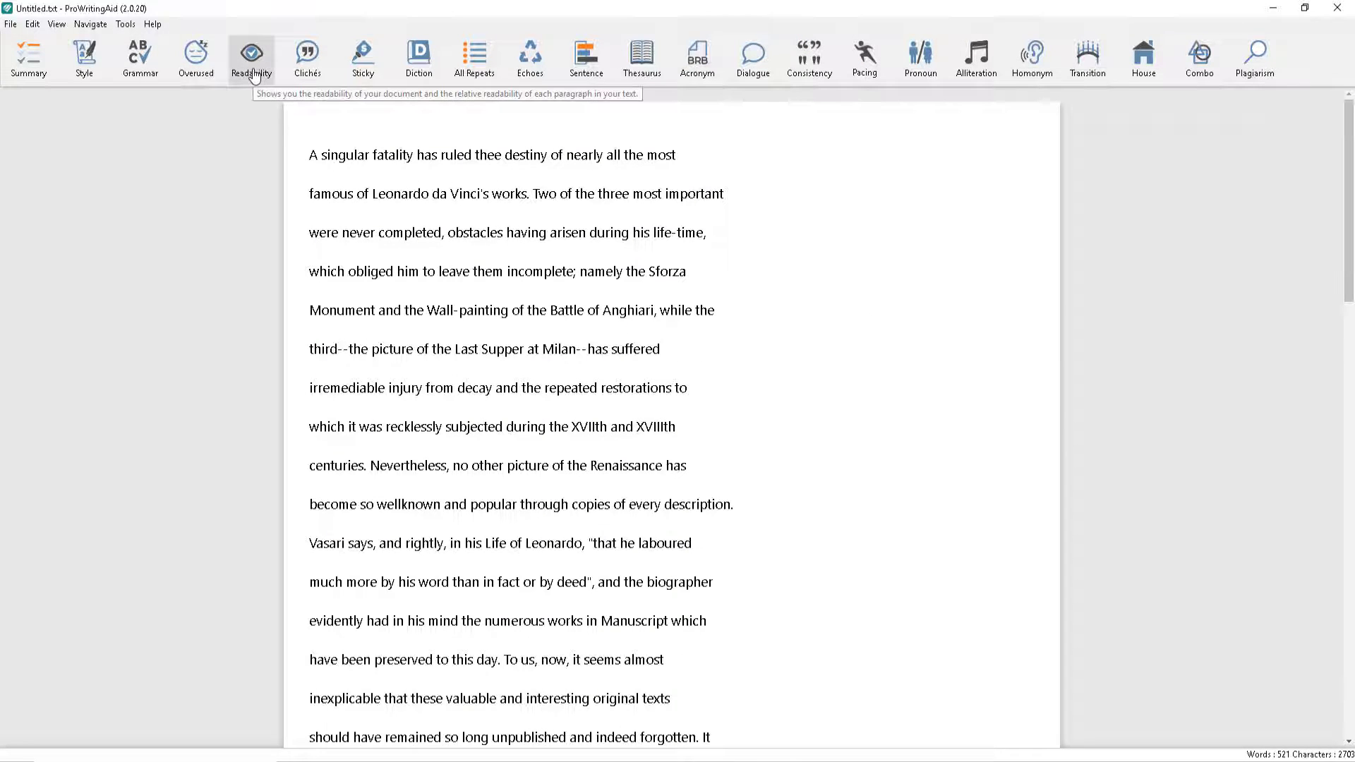
Step: Run the Overused report and open the web article with more information about it
{"action": "left_click", "coordinate": [195, 62]}
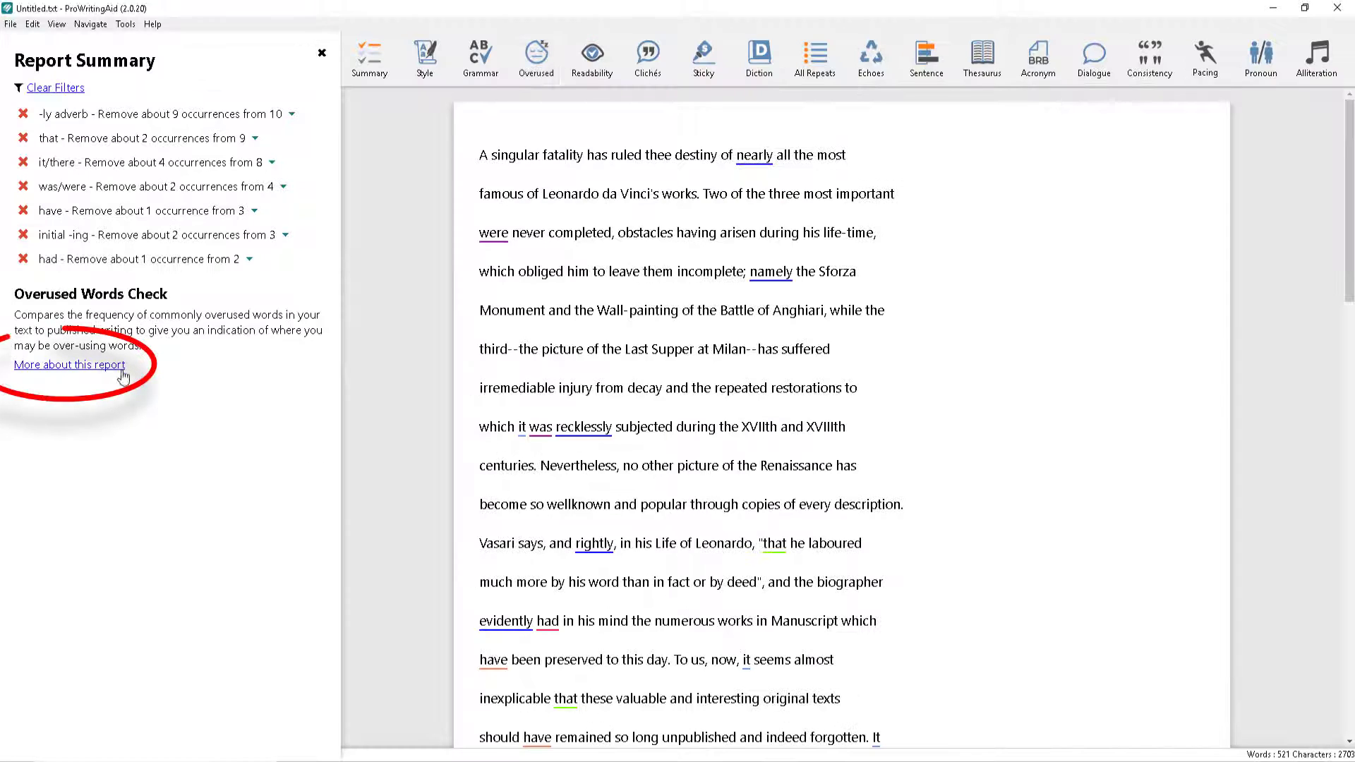
{"action": "left_click", "coordinate": [97, 366]}
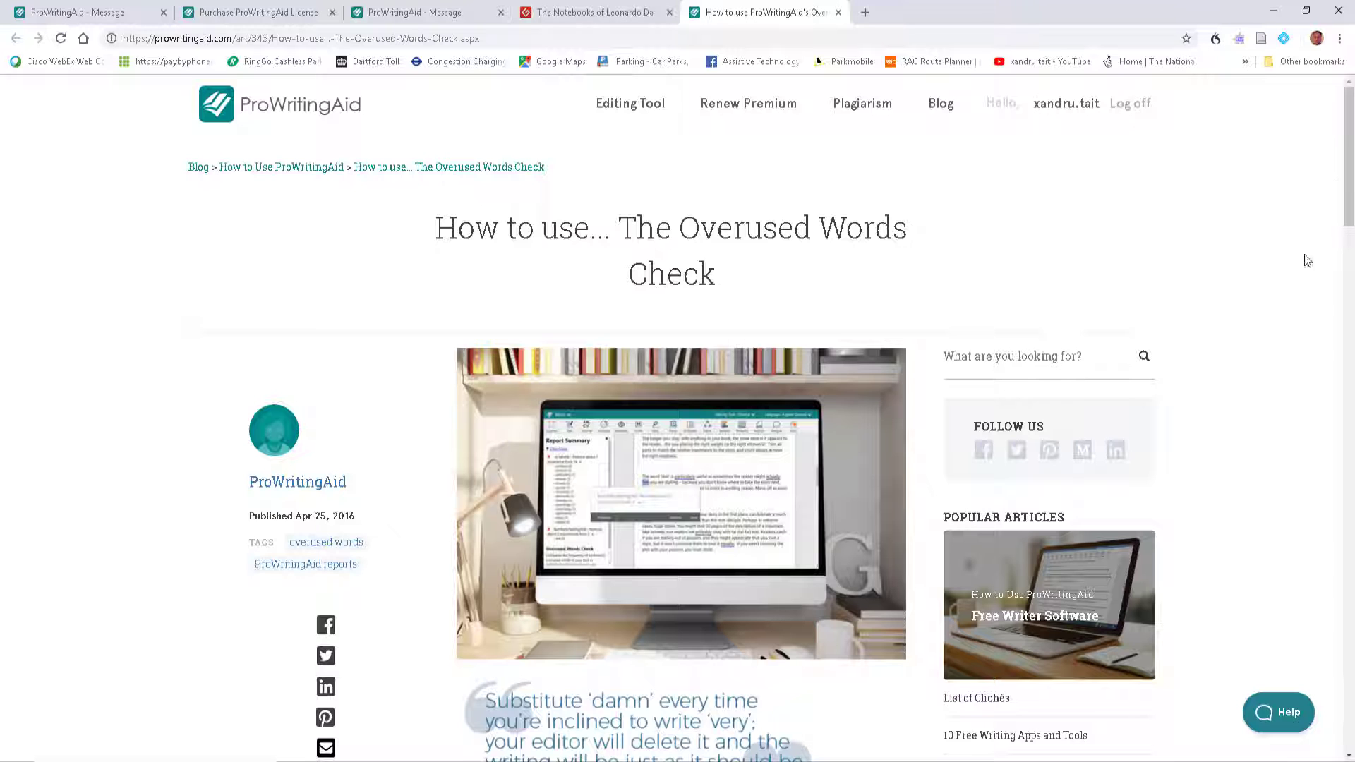
Step: Skim the Overused Words Check article, return to the ProWritingAid desktop editor and close the Overused report
{"action": "left_click_drag", "start_coordinate": [1349, 155], "coordinate": [1353, 288]}
{"action": "left_click", "coordinate": [1273, 10]}
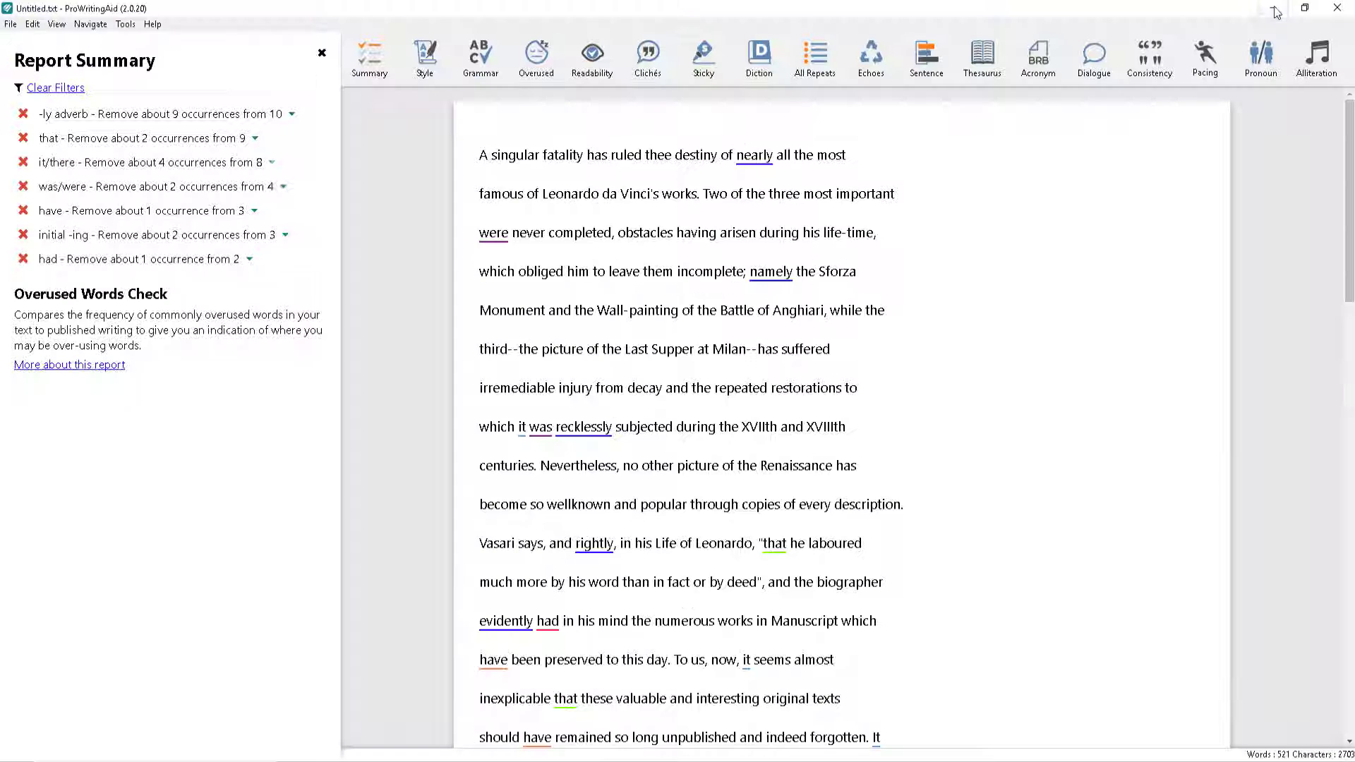
{"action": "left_click", "coordinate": [321, 53]}
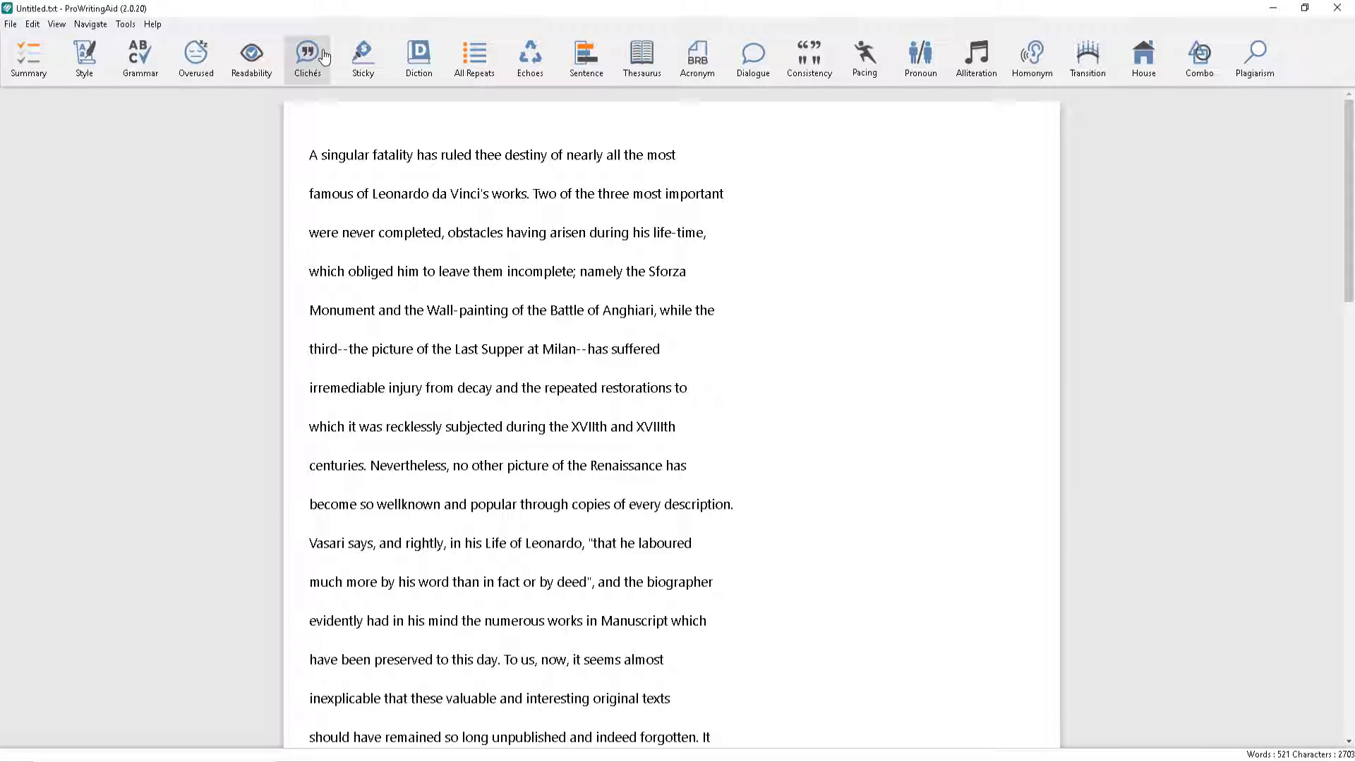
Step: Switch to Word, create a blank document and paste the Leonardo da Vinci manuscript text into it
{"action": "left_click", "coordinate": [323, 60]}
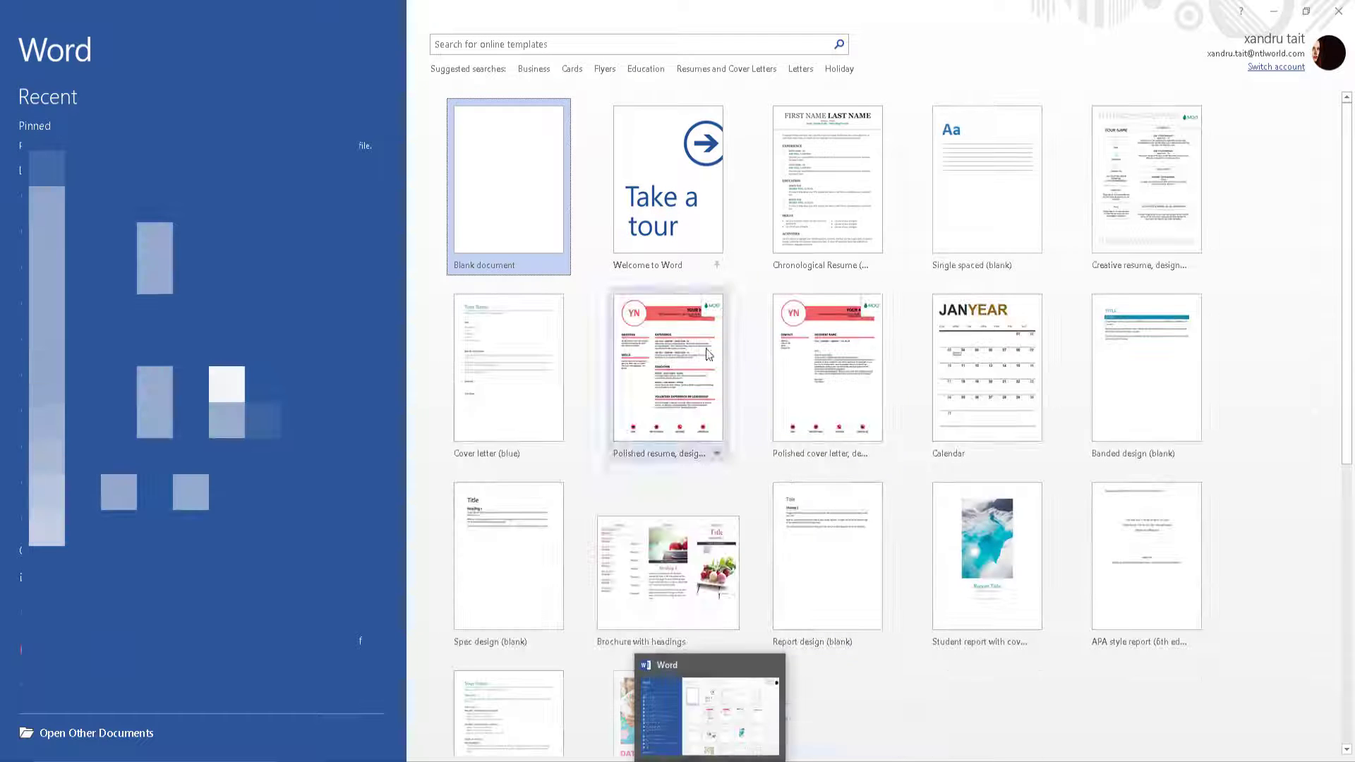
{"action": "left_click", "coordinate": [492, 223]}
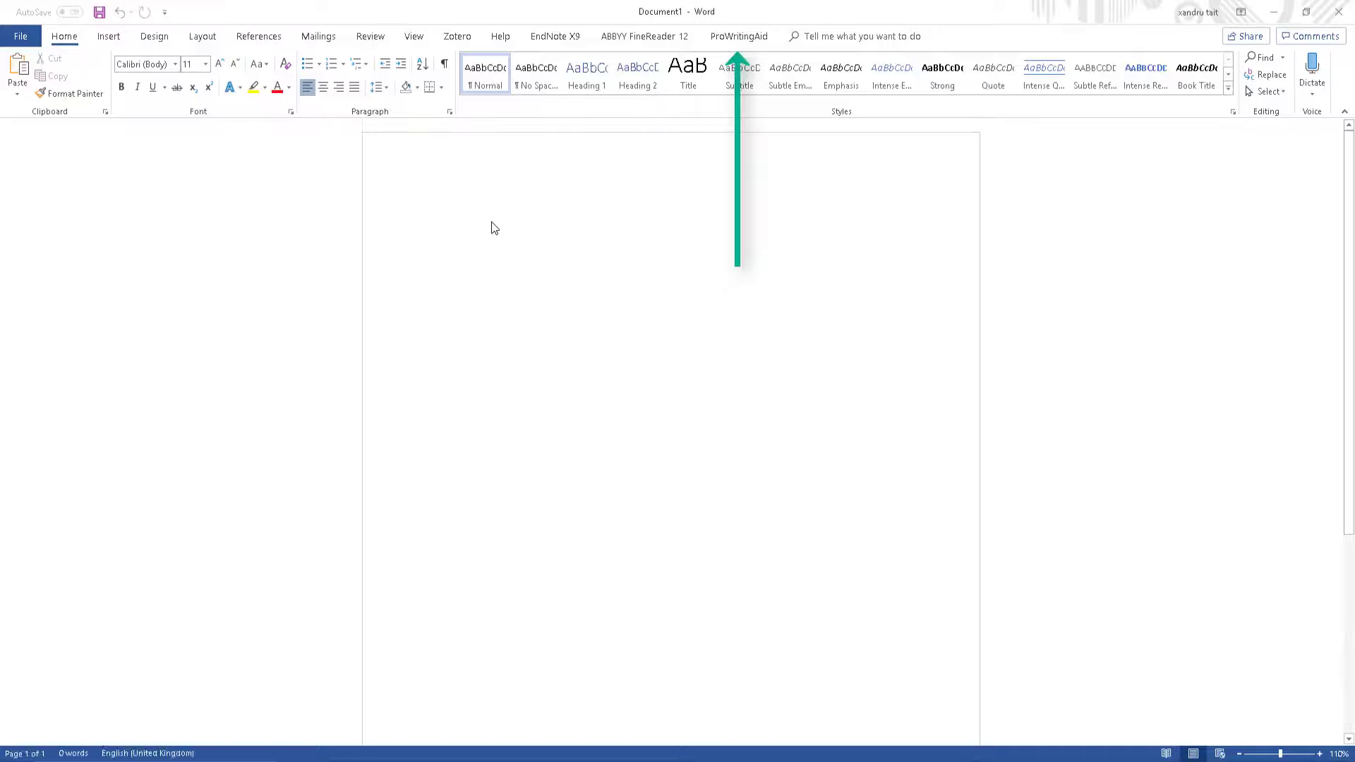
{"action": "key", "text": "ctrl+v"}
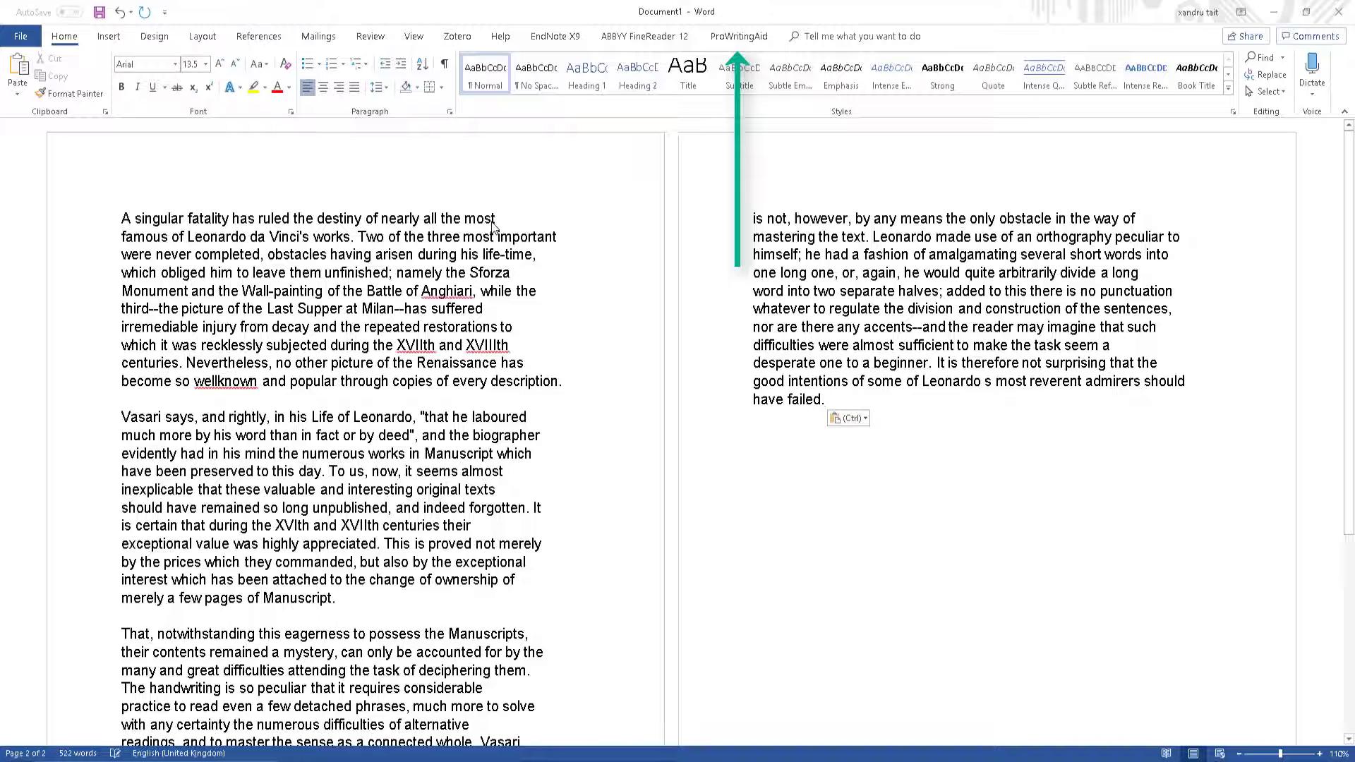
Step: Start ProWritingAid's Grammar report in Word and request the 14-day free trial from the welcome dialog
{"action": "left_click", "coordinate": [738, 39]}
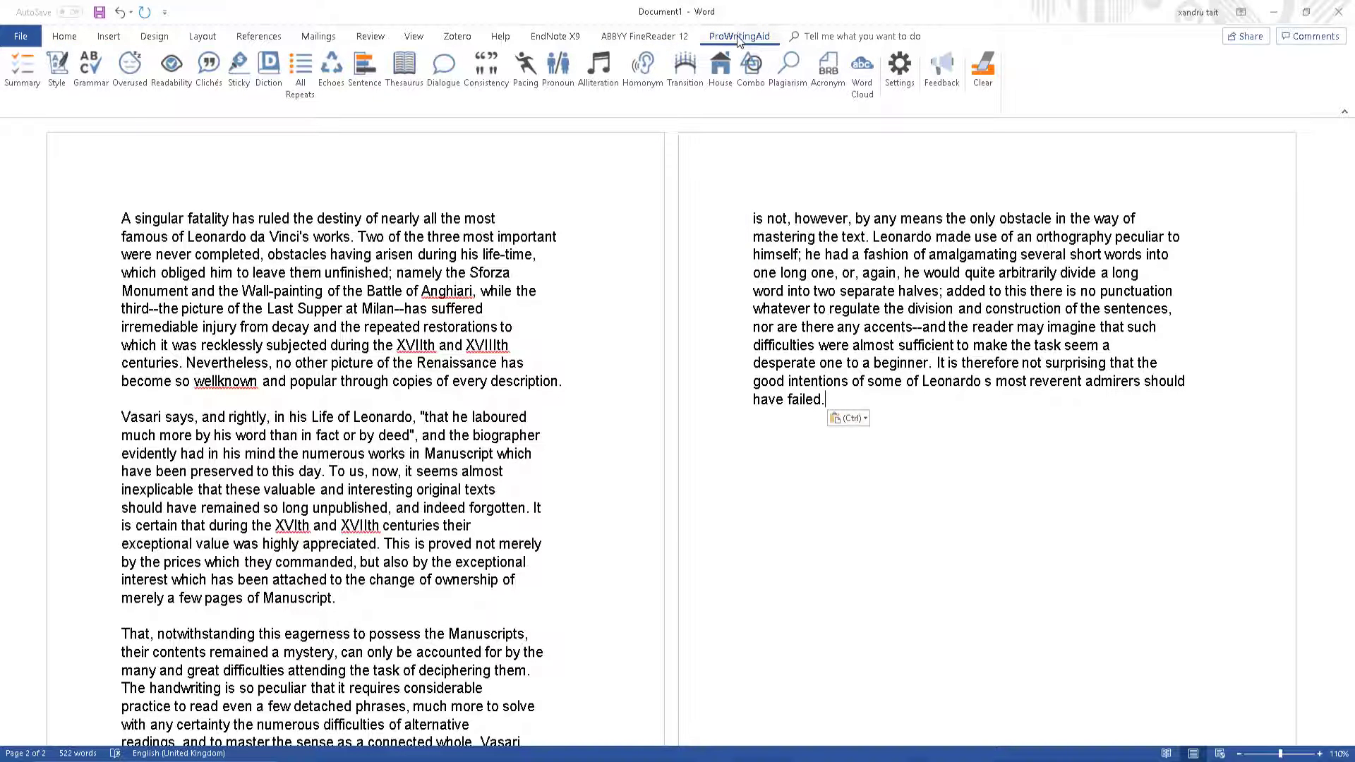
{"action": "left_click", "coordinate": [98, 68]}
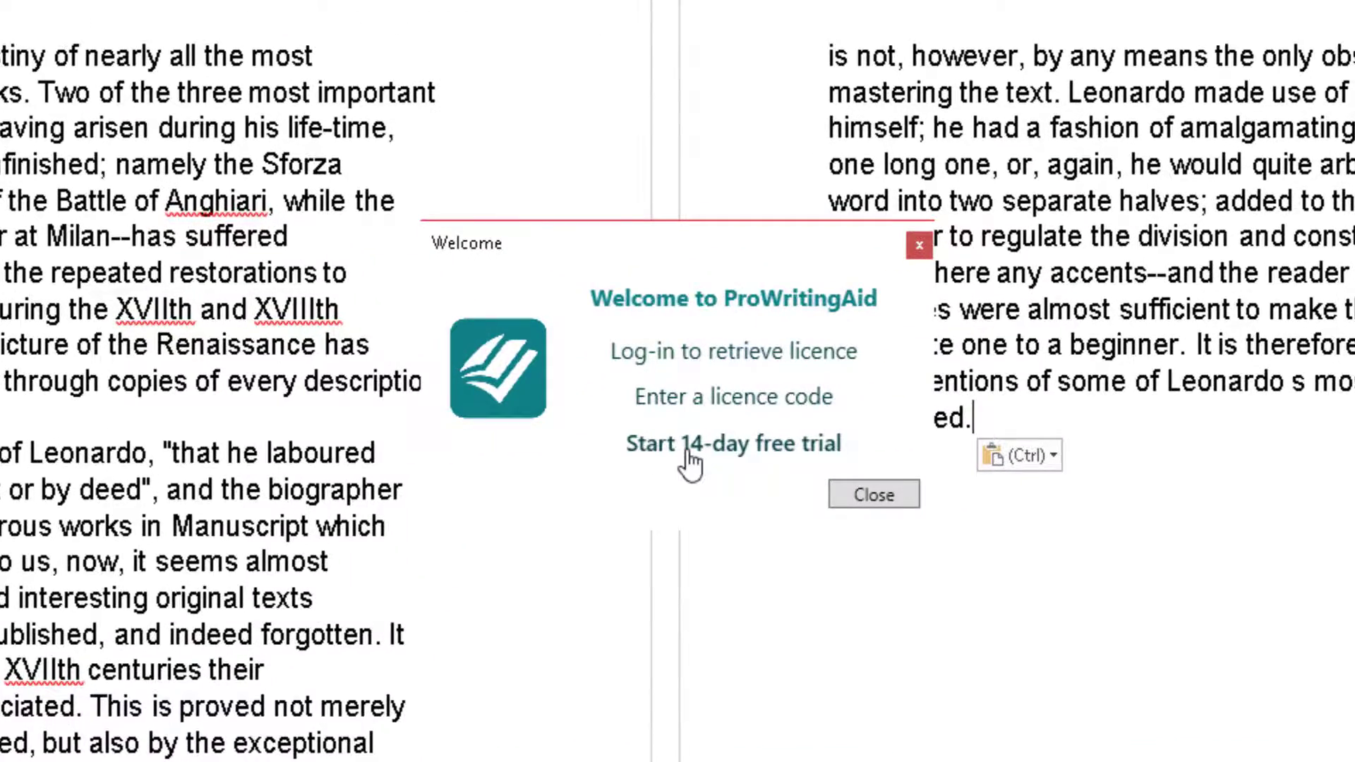
{"action": "left_click", "coordinate": [688, 455]}
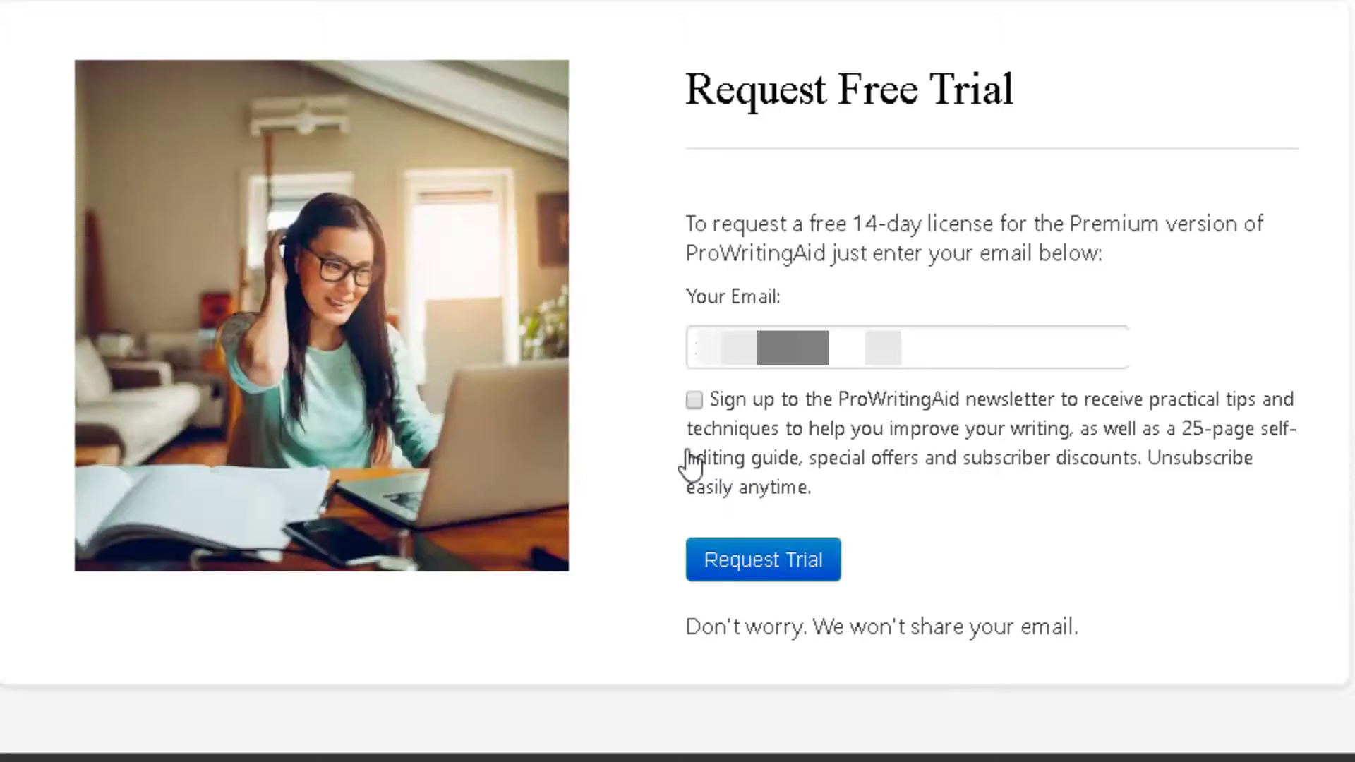
{"action": "left_click", "coordinate": [790, 563]}
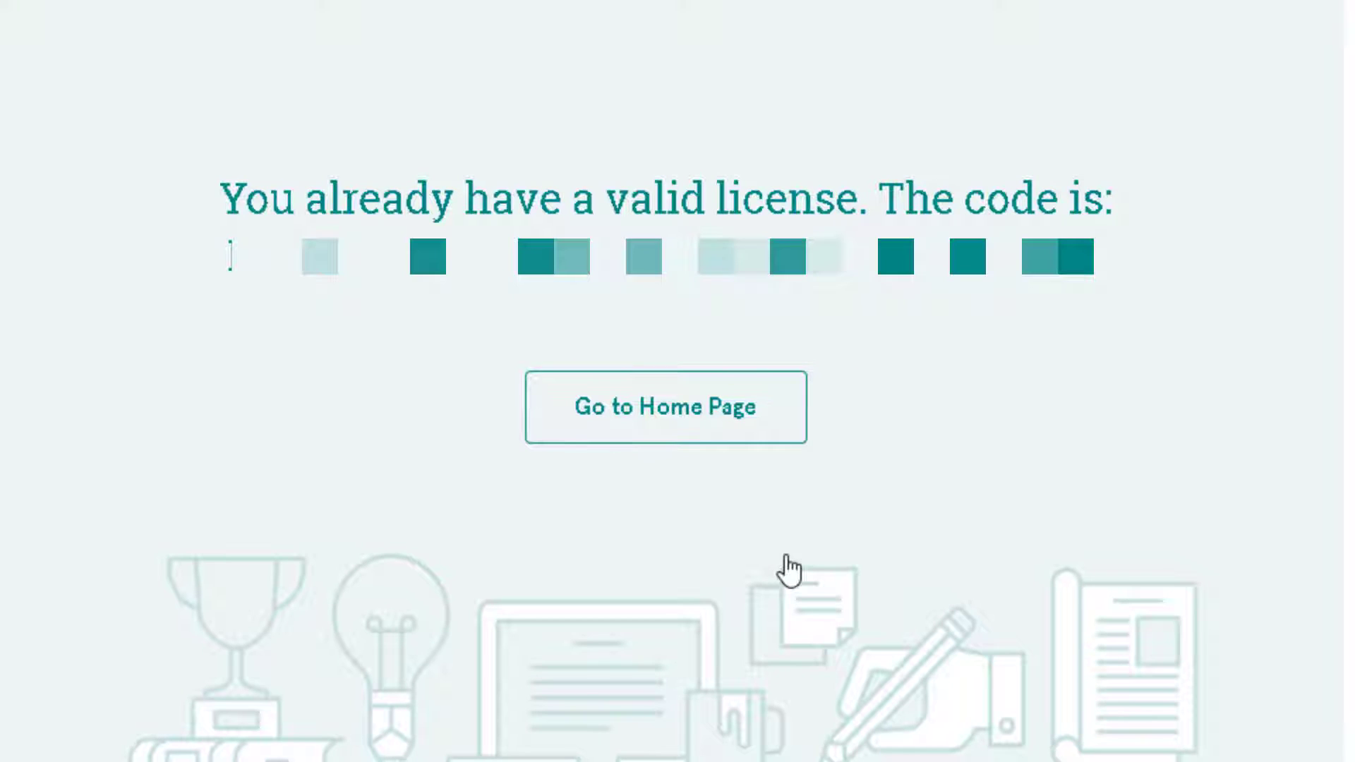
Step: Copy the whole licence code shown on the trial web page
{"action": "left_click_drag", "start_coordinate": [230, 256], "coordinate": [1134, 242]}
{"action": "right_click", "coordinate": [917, 241]}
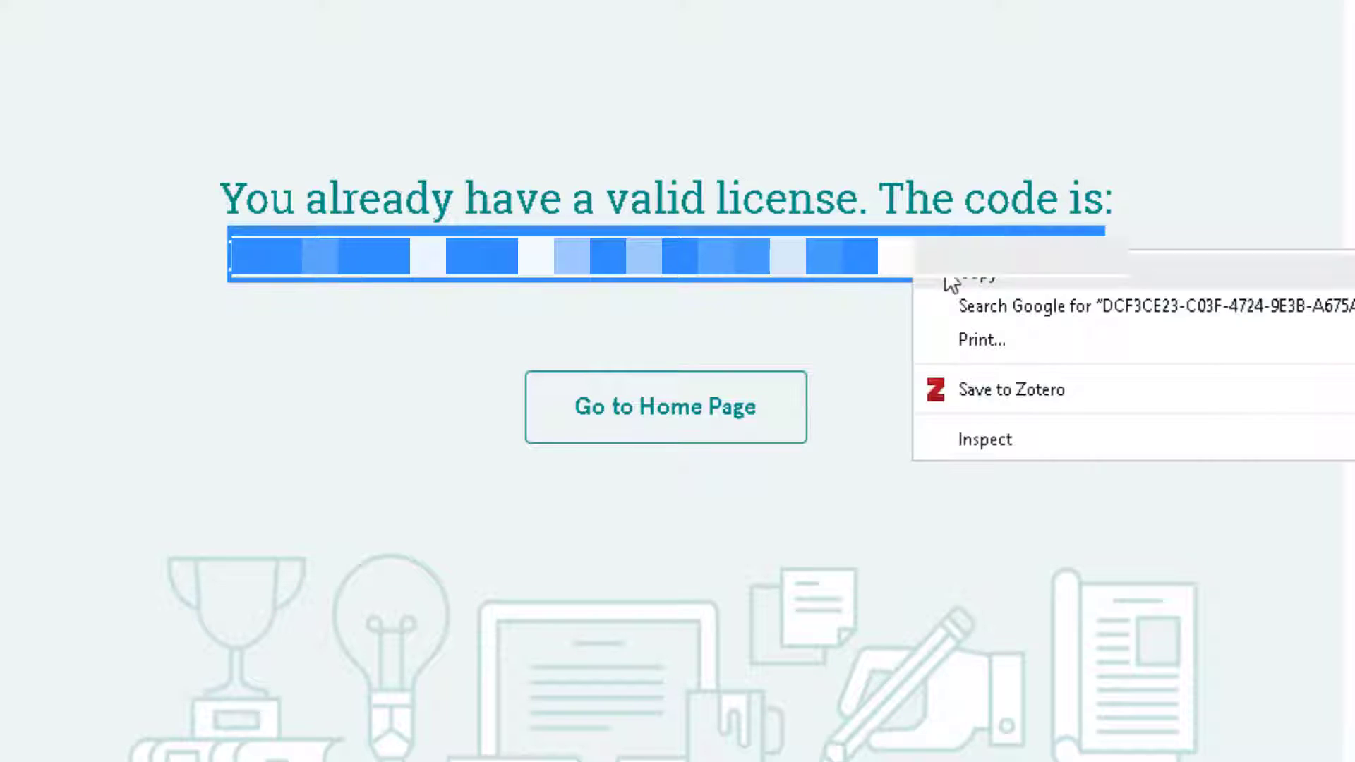
{"action": "left_click", "coordinate": [946, 286]}
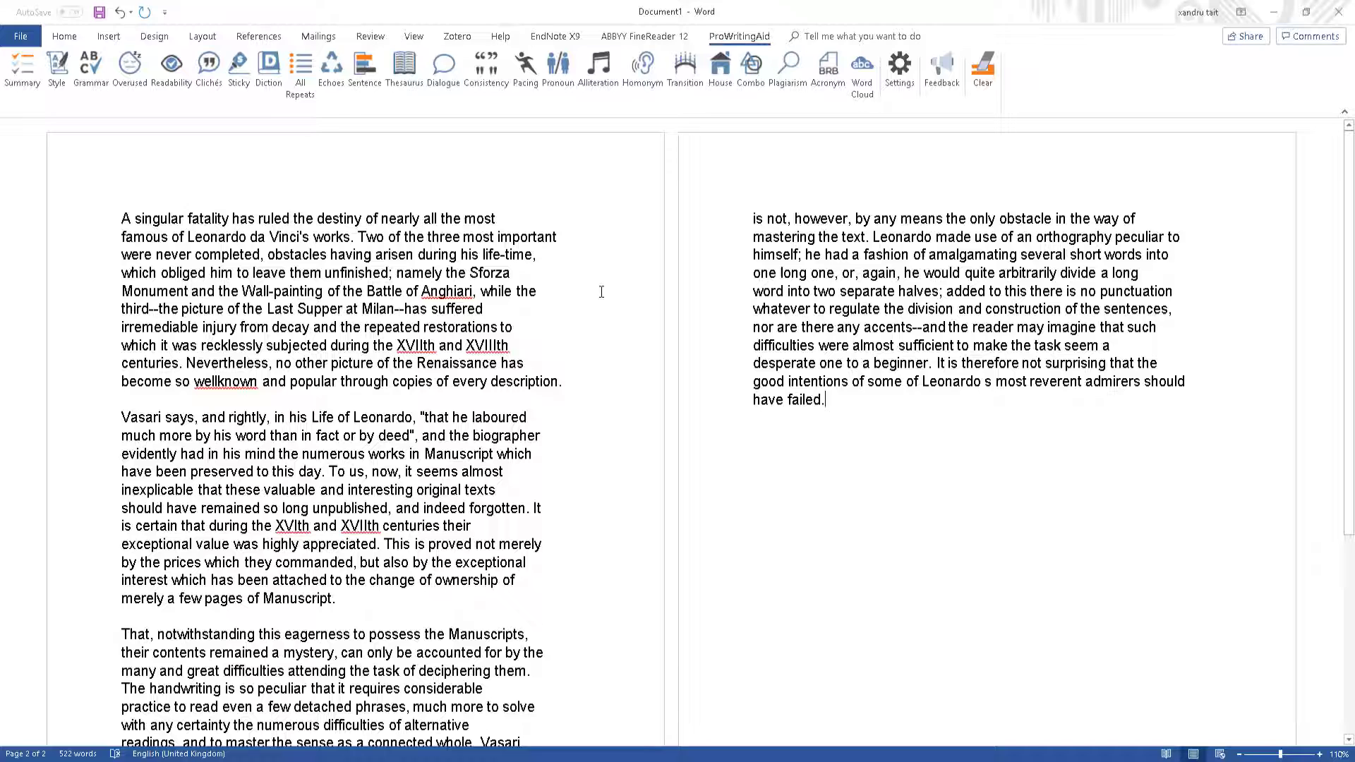
Step: Run the Grammar report in Word, enter the licence code, and save the settings with the writing style set to Academic
{"action": "left_click", "coordinate": [92, 67]}
{"action": "left_click", "coordinate": [727, 389]}
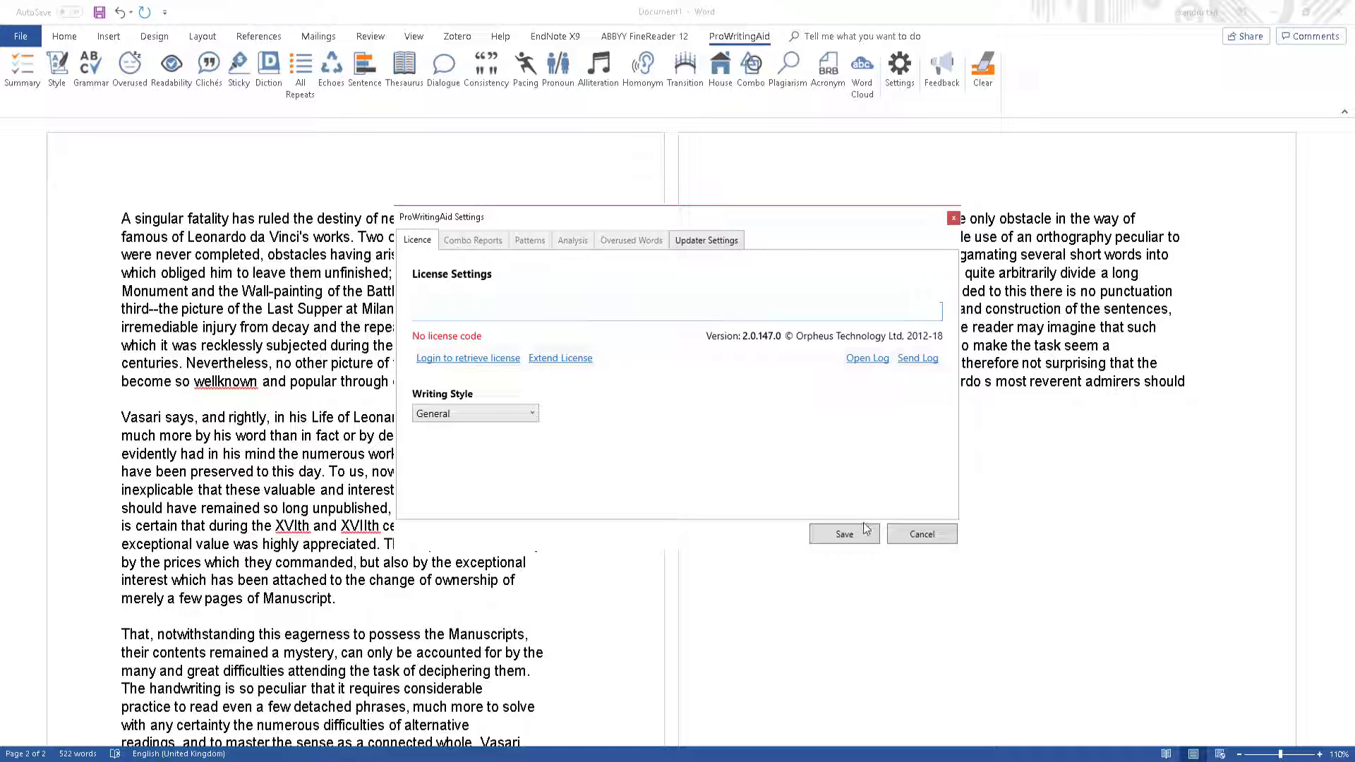
{"action": "left_click", "coordinate": [444, 362]}
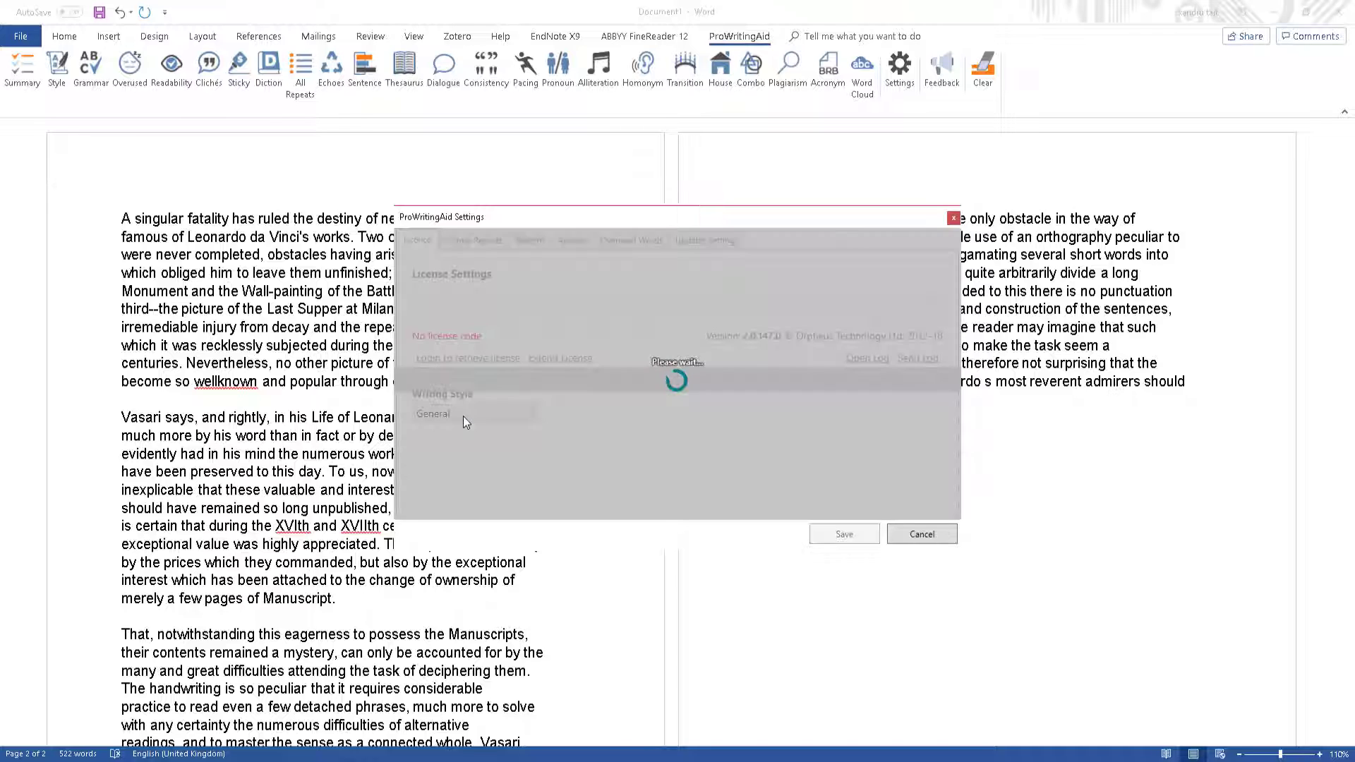
{"action": "left_click", "coordinate": [466, 416]}
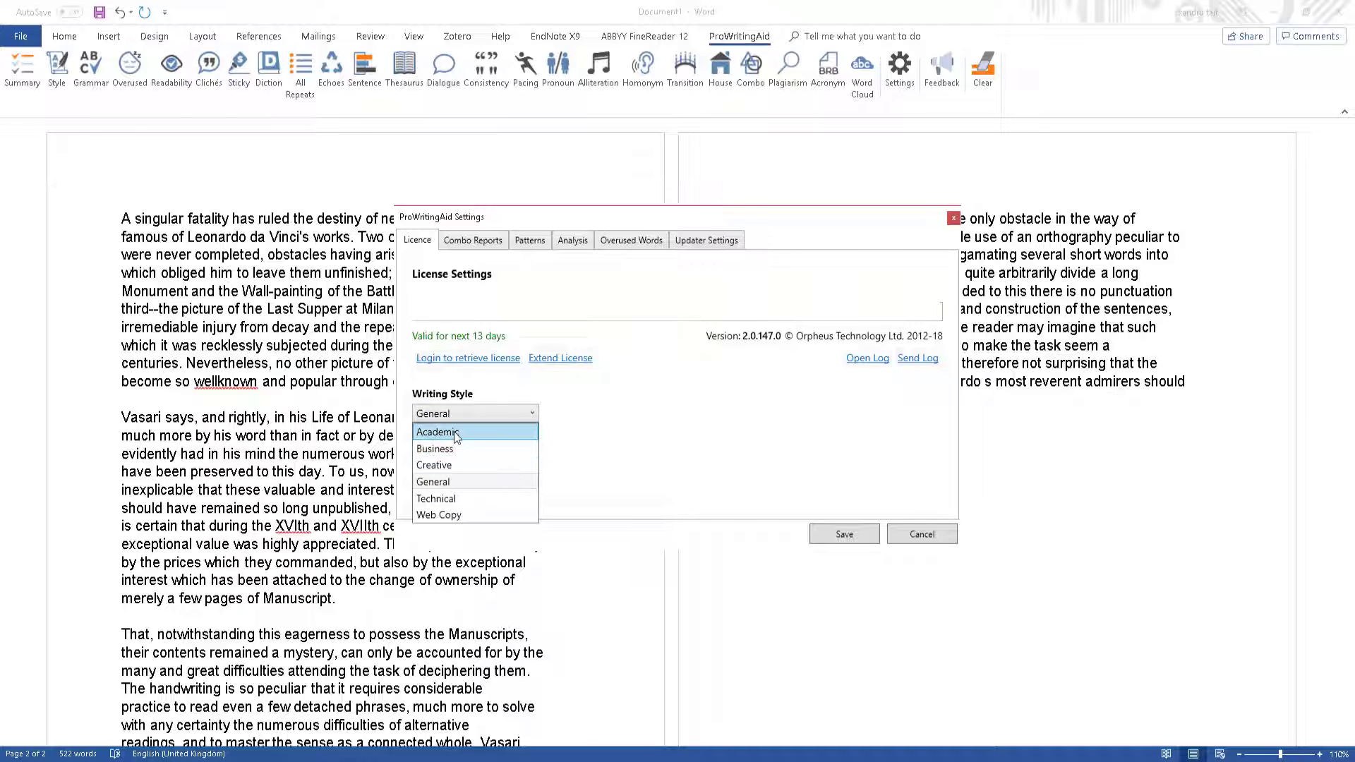
{"action": "left_click", "coordinate": [455, 432]}
{"action": "left_click", "coordinate": [840, 536]}
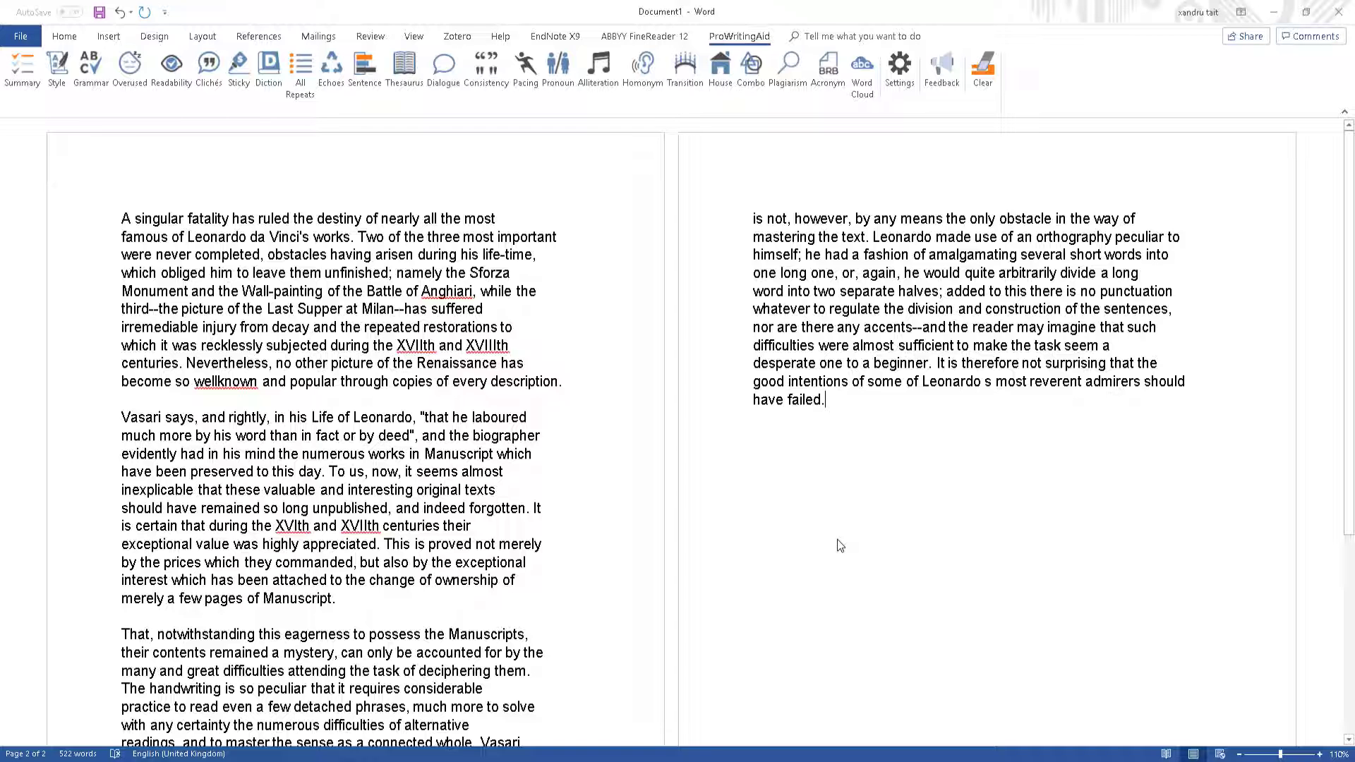
Step: Run the Grammar report on the document and replace the misspelling "wellknown" with "well known"
{"action": "left_click", "coordinate": [85, 68]}
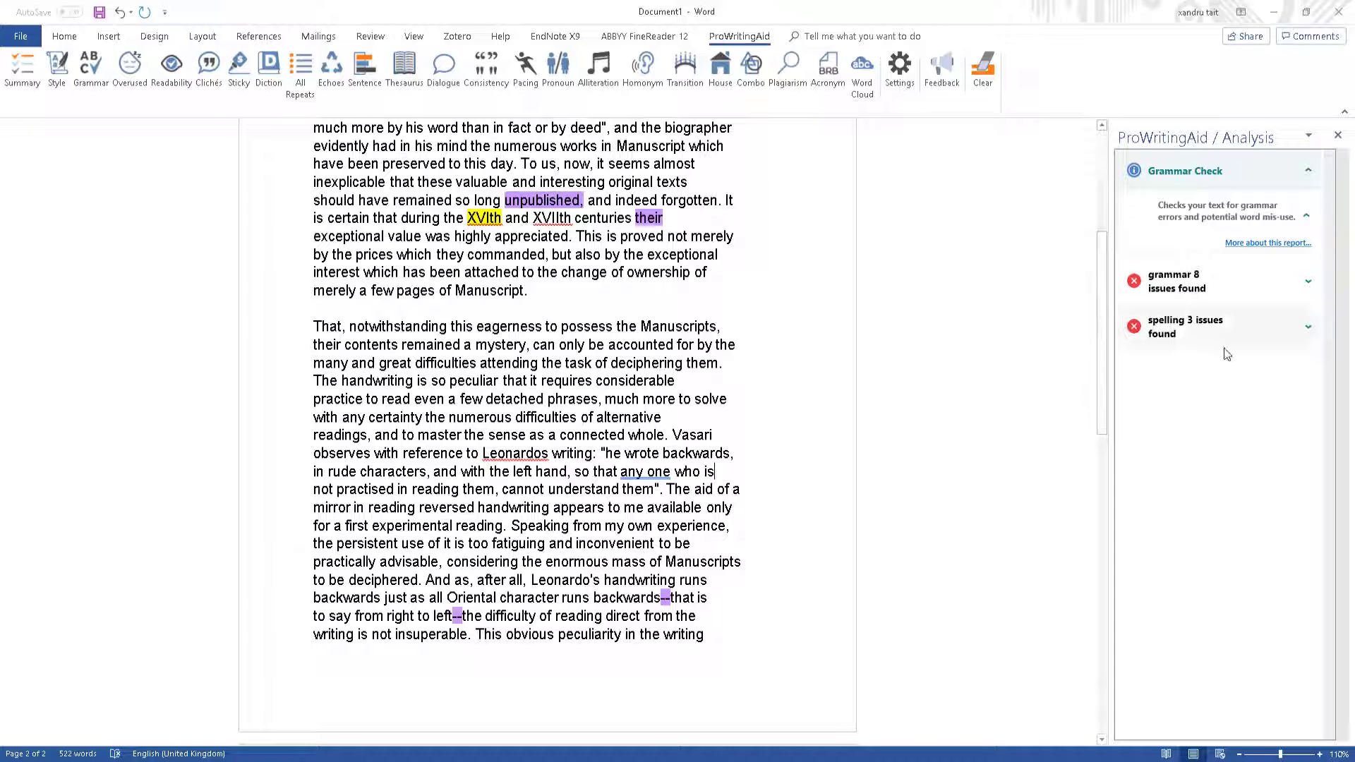
{"action": "left_click", "coordinate": [1309, 332]}
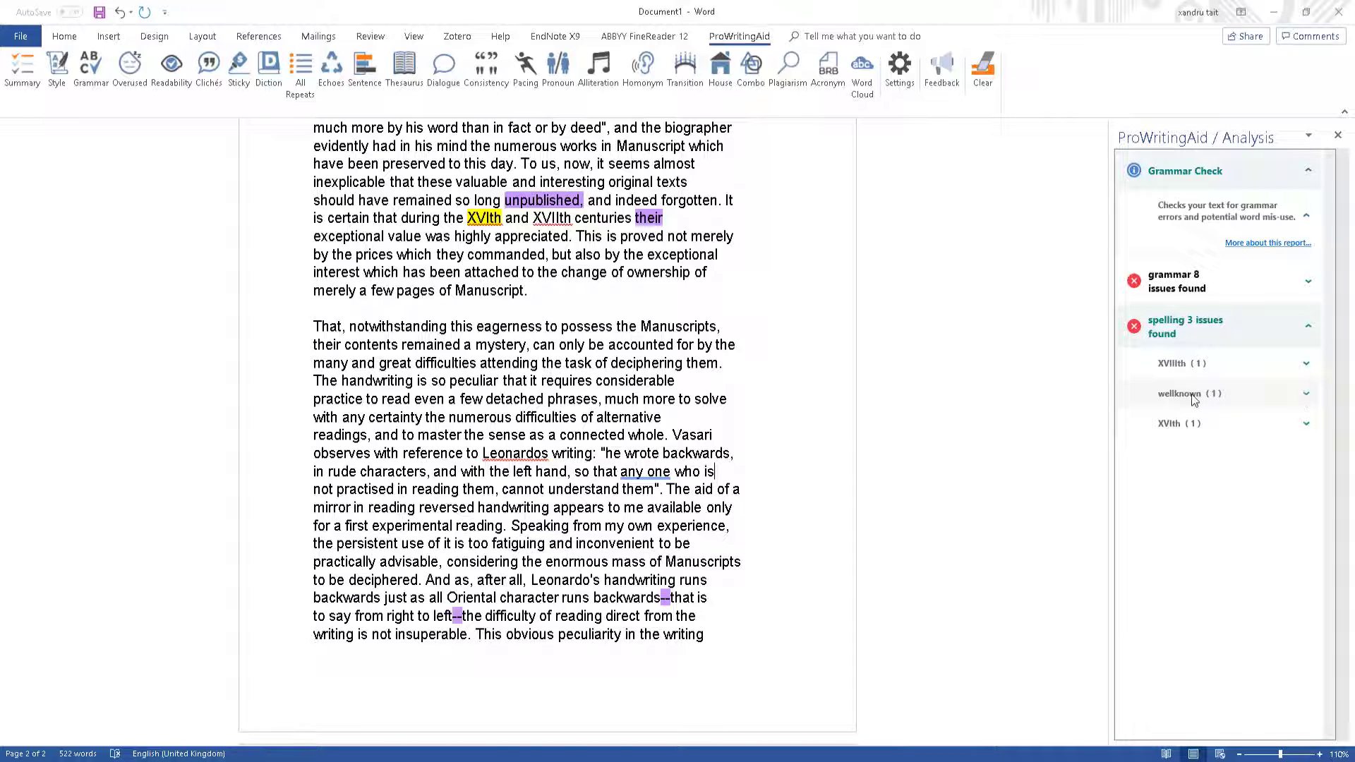
{"action": "left_click", "coordinate": [1191, 393]}
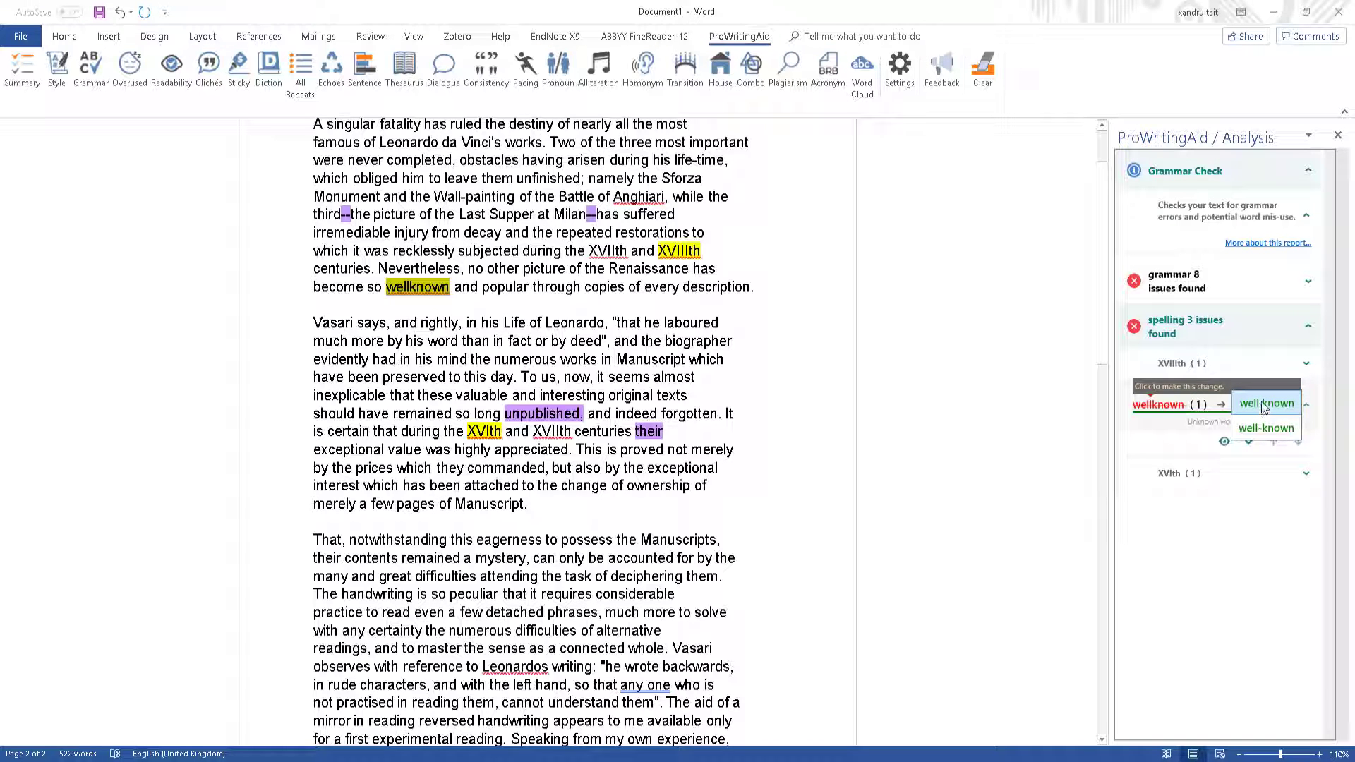
{"action": "left_click", "coordinate": [1263, 405]}
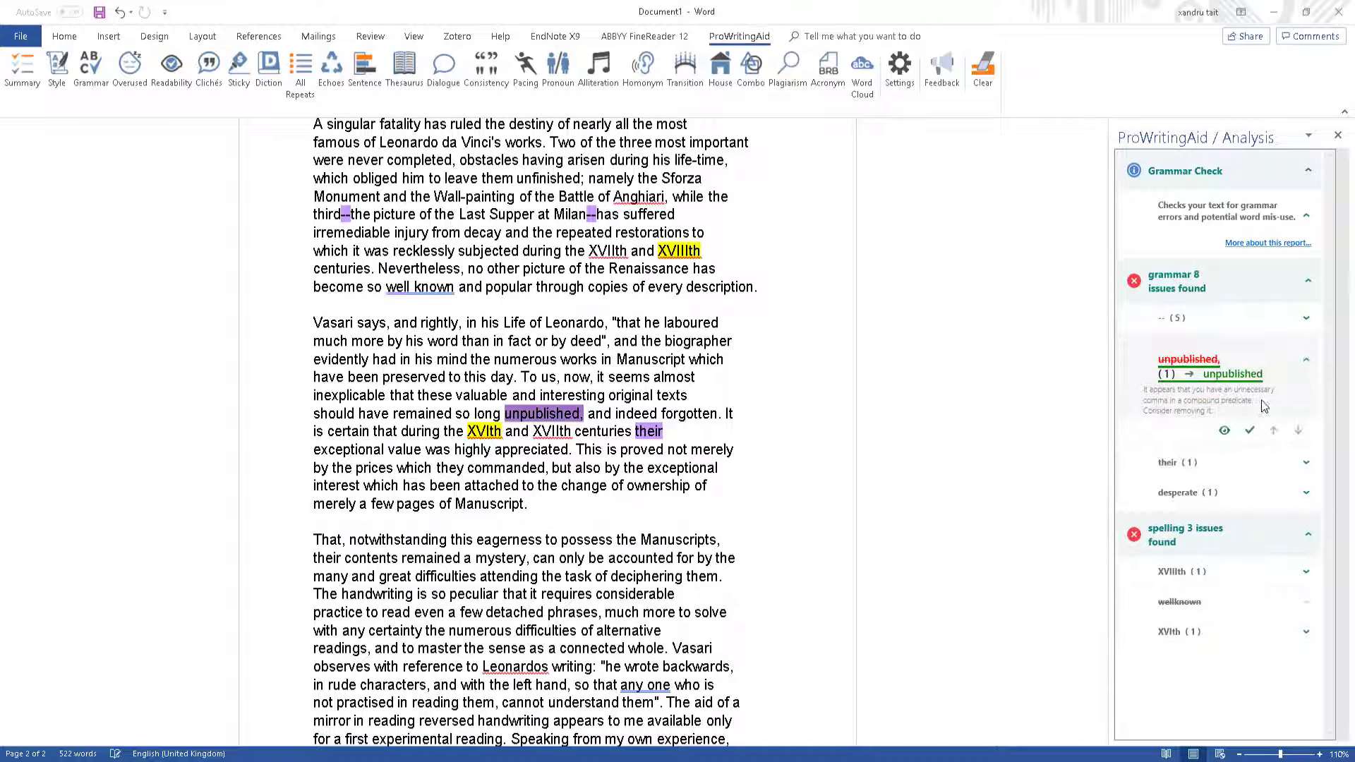
Step: Dismiss the comma suggestion for "unpublished," and close the Grammar analysis
{"action": "left_click", "coordinate": [1249, 429]}
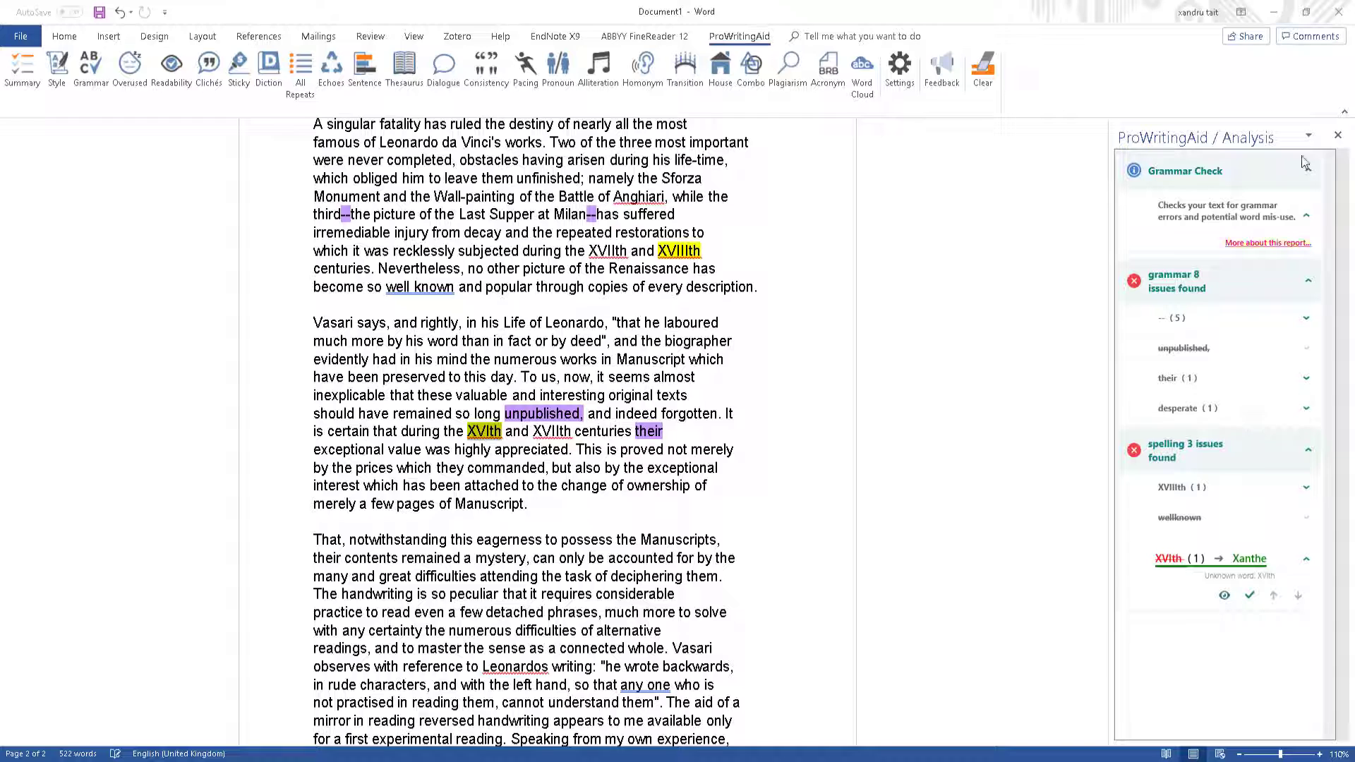
{"action": "left_click", "coordinate": [1338, 135]}
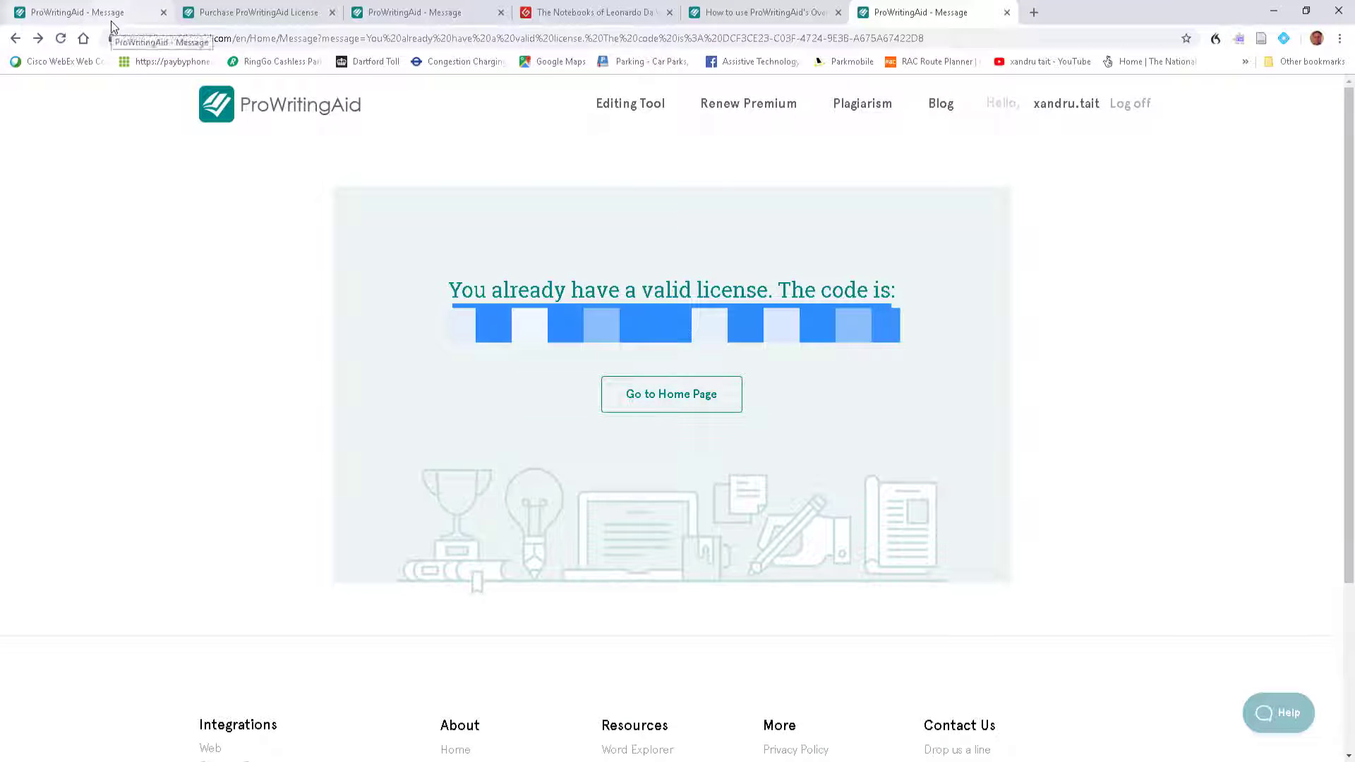
Step: Switch to the browser, go to the ProWritingAid home page, and start the web editor with the cursor in the empty document
{"action": "left_click", "coordinate": [459, 22]}
{"action": "left_click", "coordinate": [725, 396]}
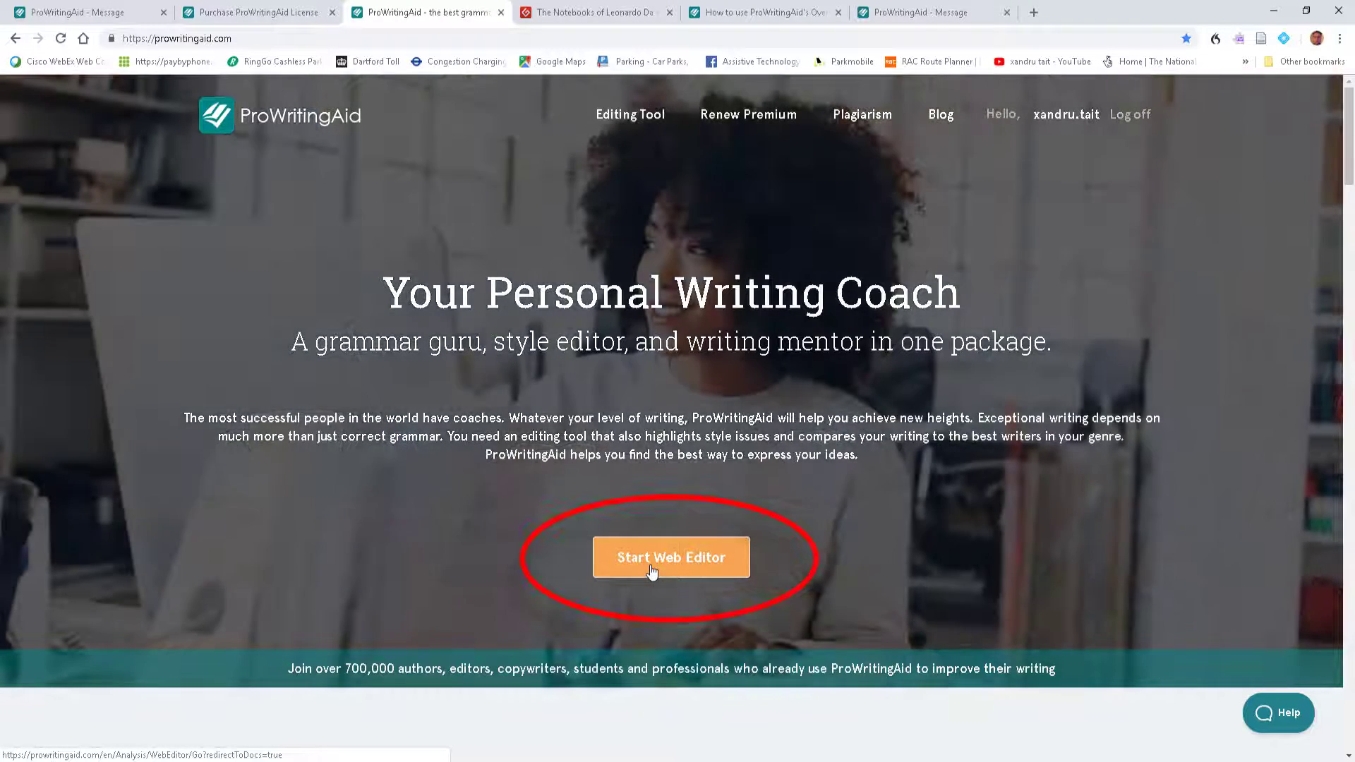
{"action": "left_click", "coordinate": [650, 570]}
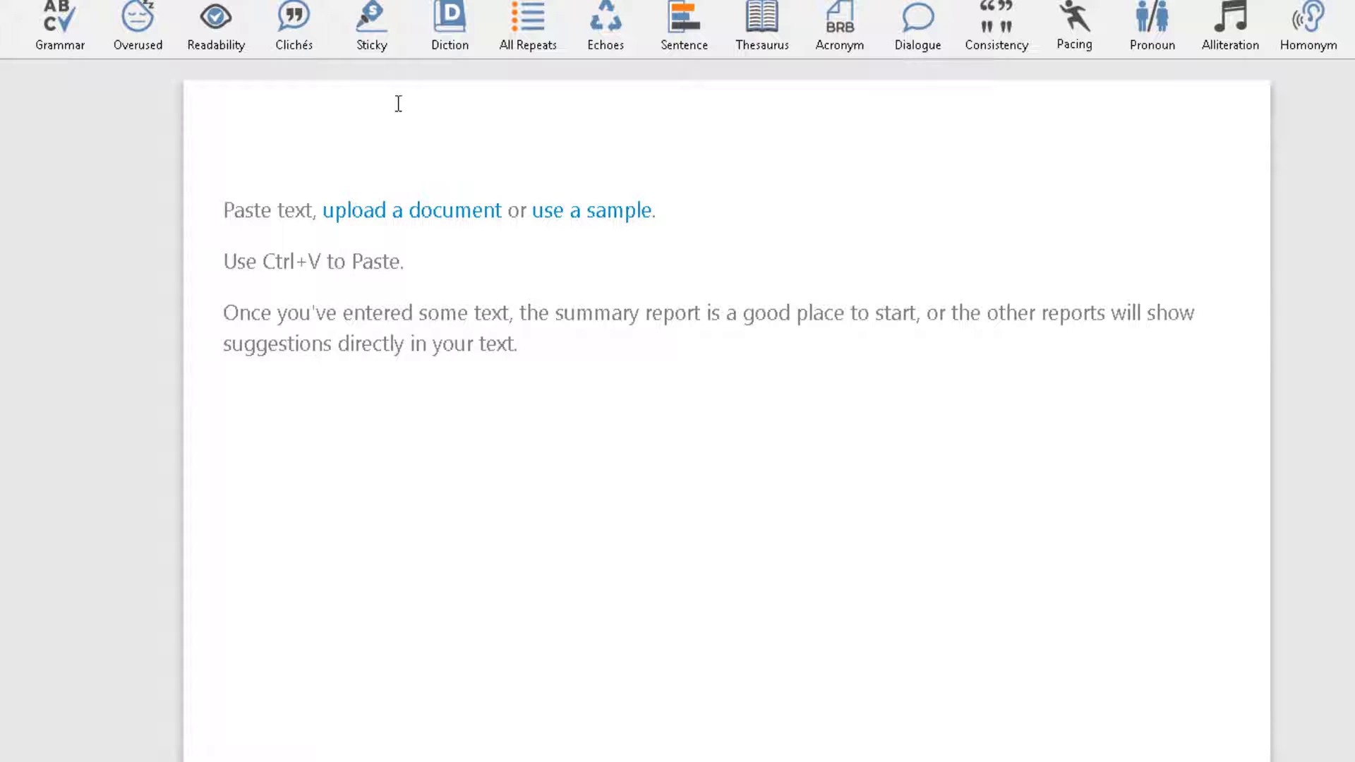
{"action": "left_click", "coordinate": [445, 360]}
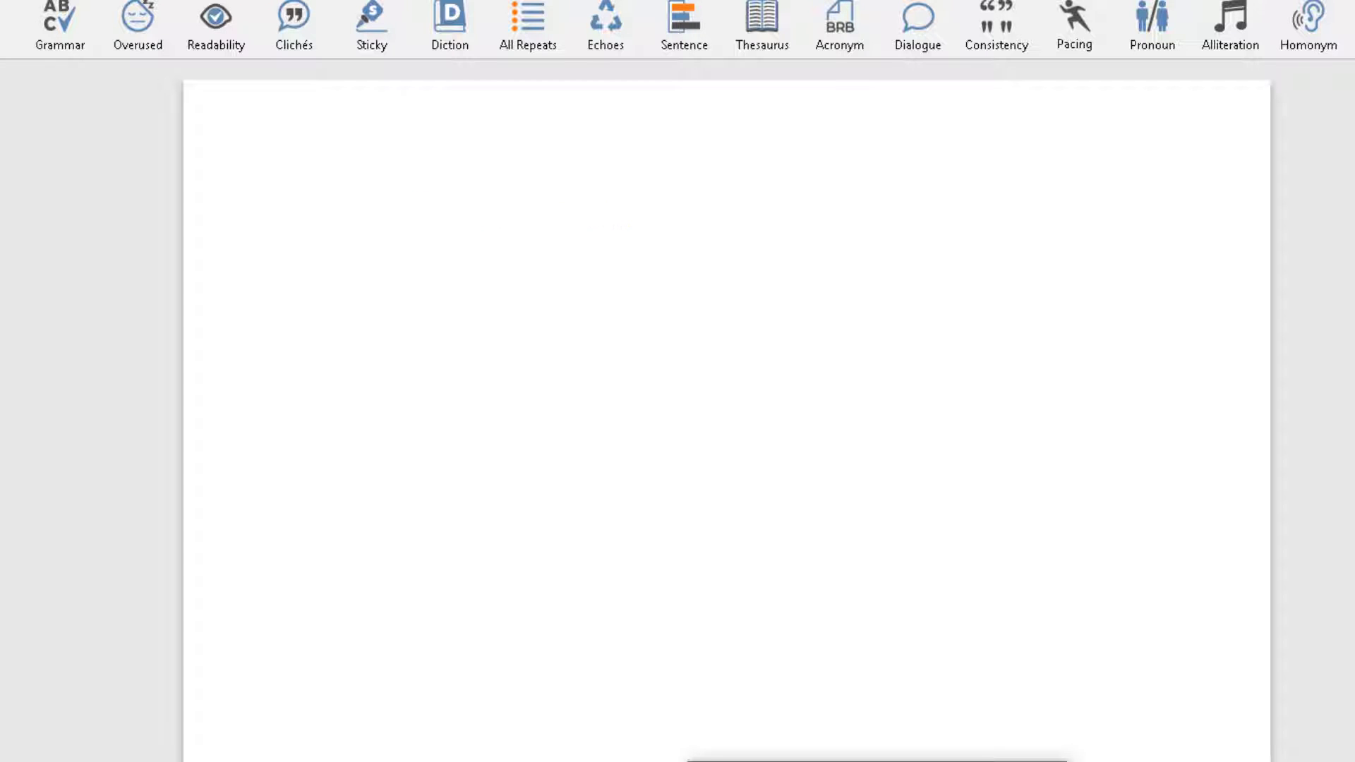